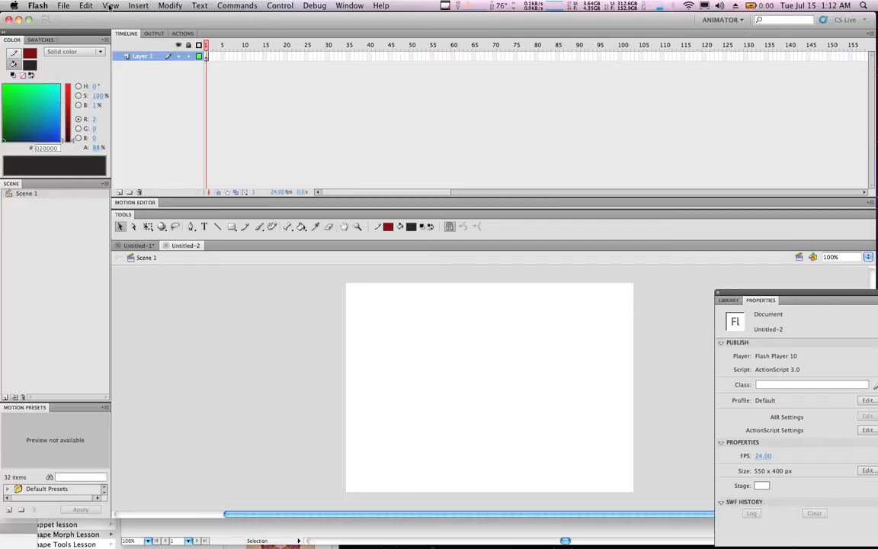
Create a new ActionScript 3.0 document and move the Properties panel fully into view.
{"action": "left_click", "coordinate": [63, 7]}
{"action": "left_click", "coordinate": [73, 17]}
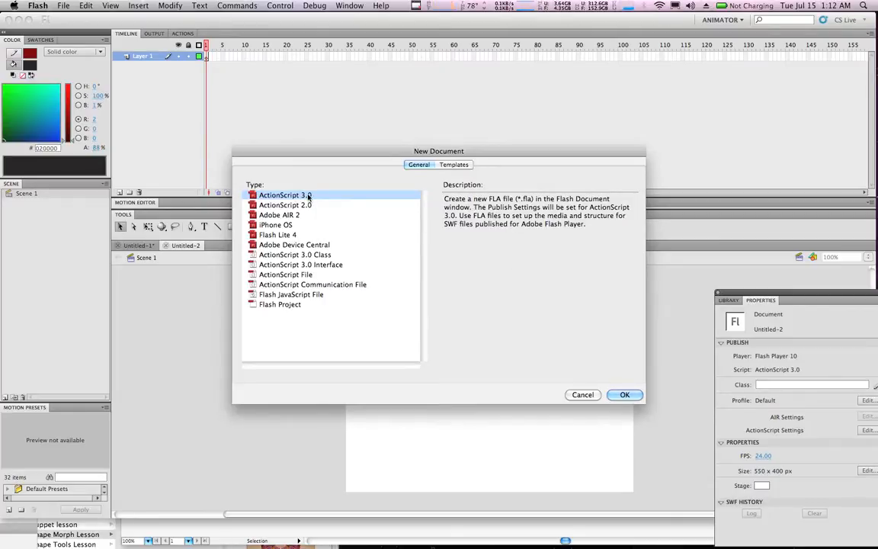
{"action": "left_click", "coordinate": [625, 395]}
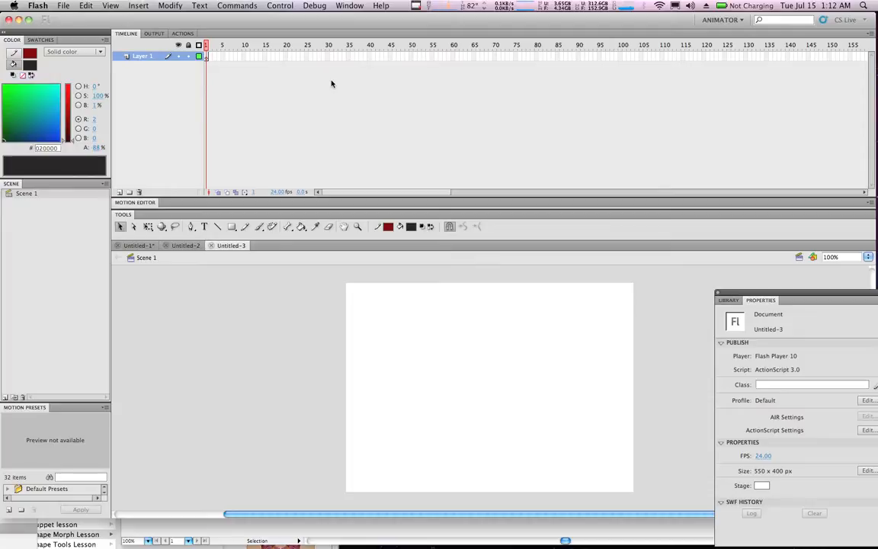
{"action": "left_click_drag", "start_coordinate": [823, 293], "coordinate": [781, 282]}
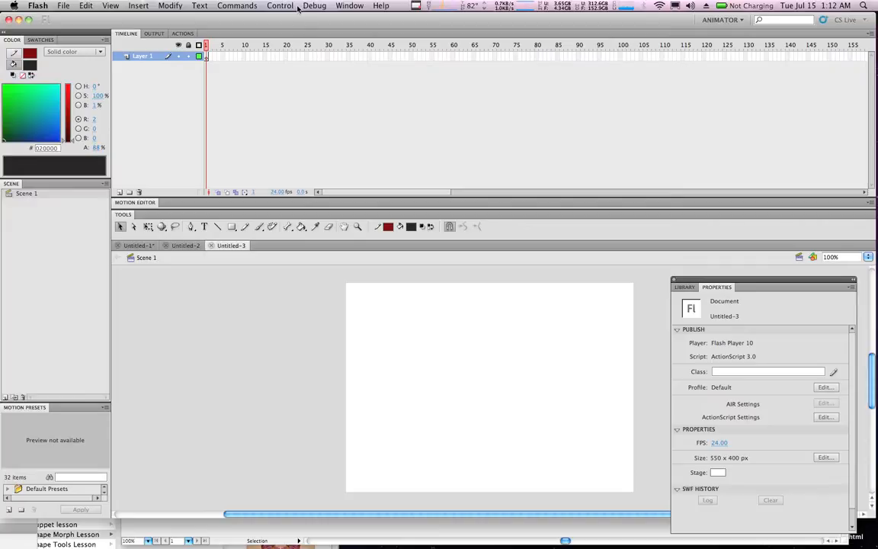
{"action": "left_click", "coordinate": [351, 6]}
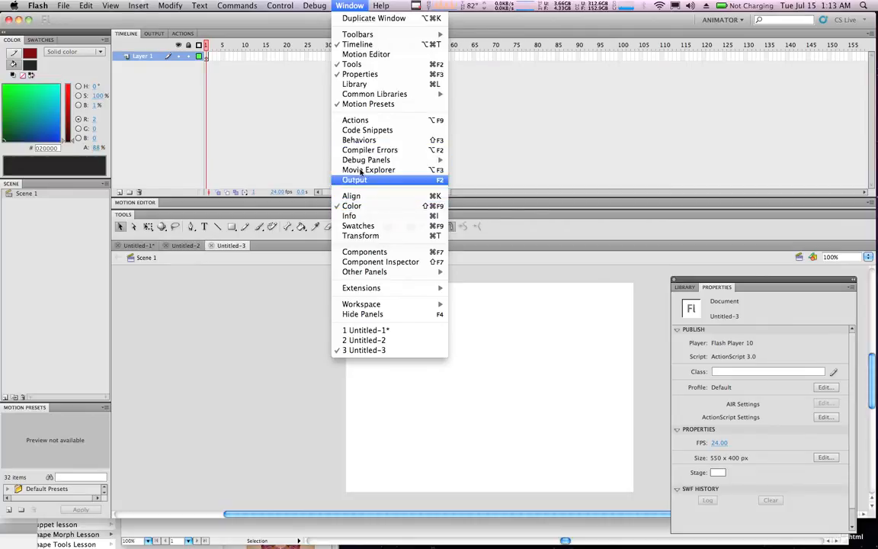
{"action": "mouse_move", "coordinate": [370, 37]}
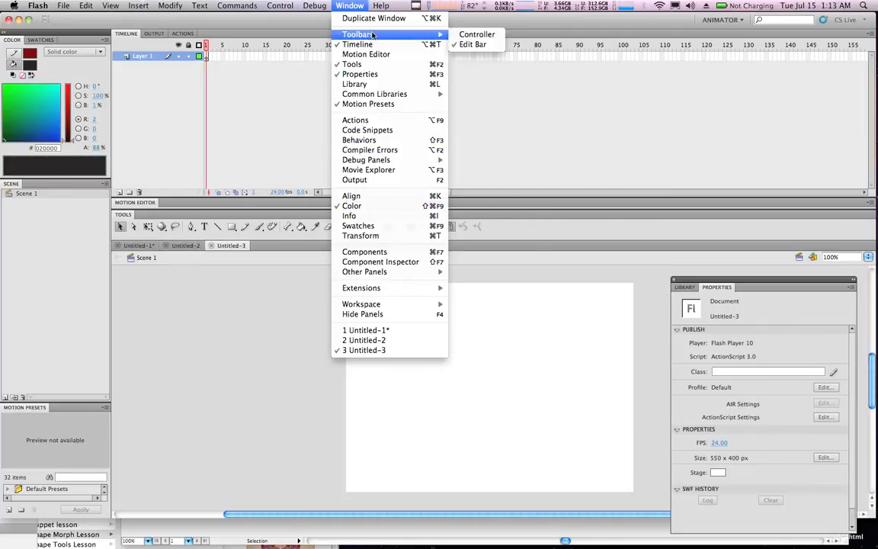
{"action": "left_click", "coordinate": [530, 127]}
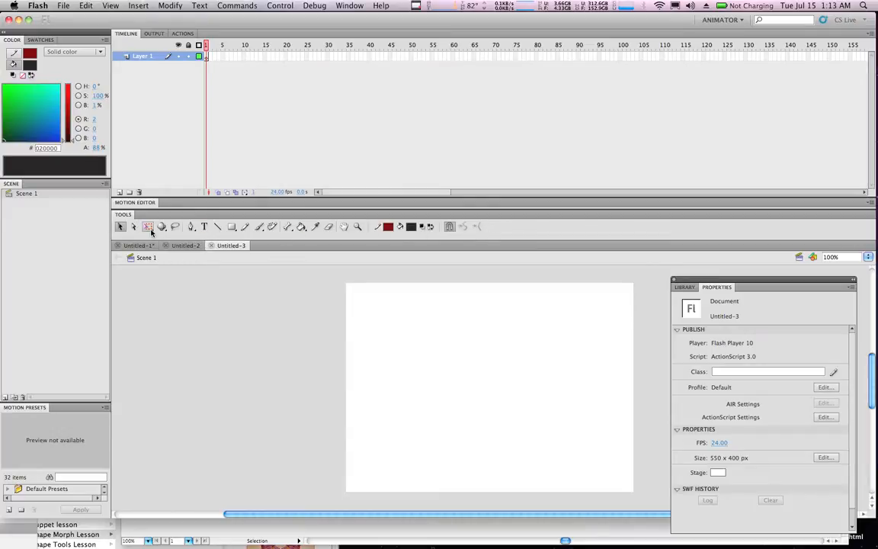
{"action": "left_click", "coordinate": [346, 6]}
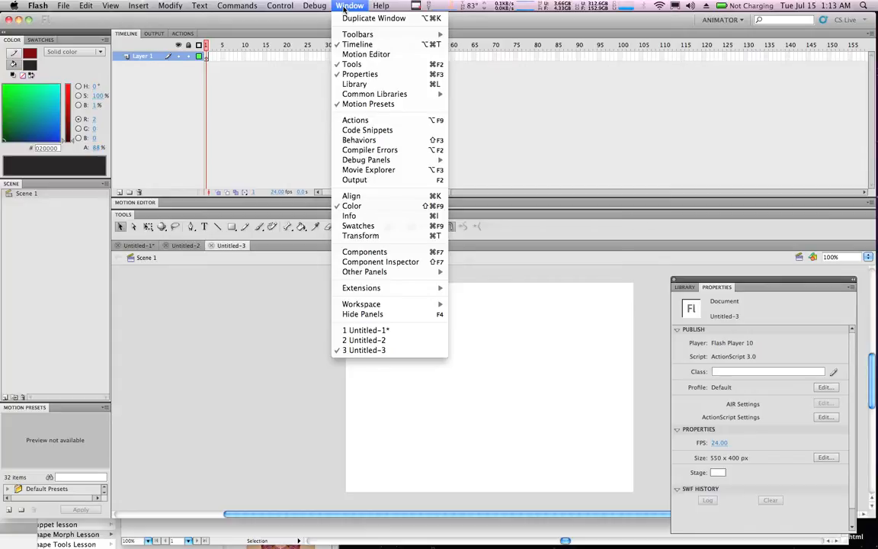
{"action": "mouse_move", "coordinate": [111, 6]}
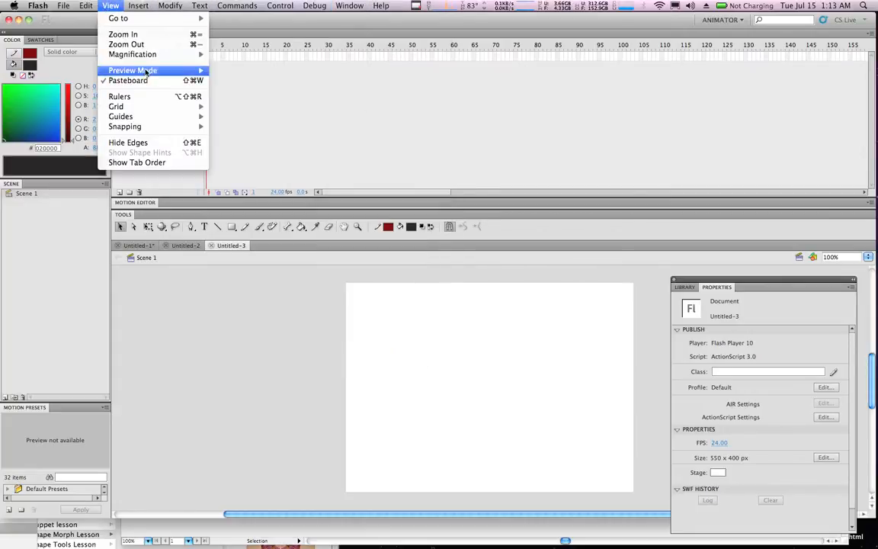
{"action": "mouse_move", "coordinate": [128, 110]}
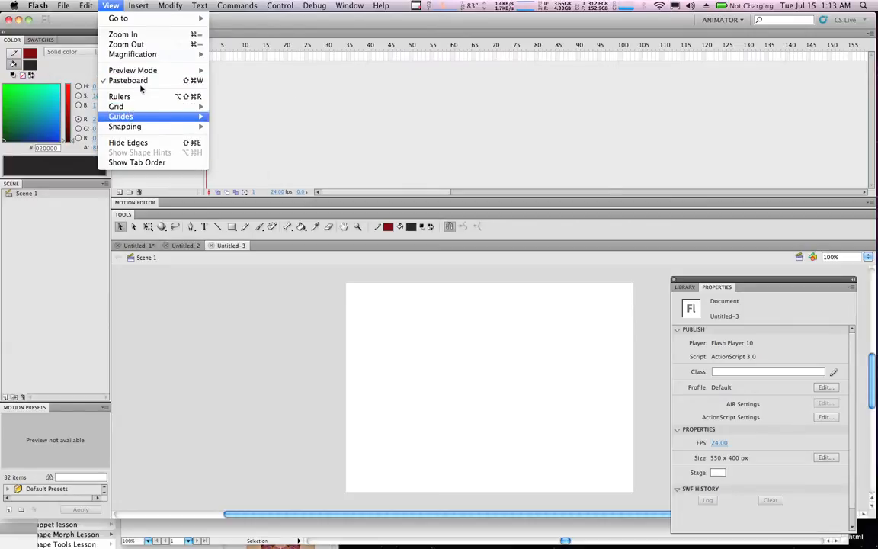
{"action": "left_click", "coordinate": [429, 141]}
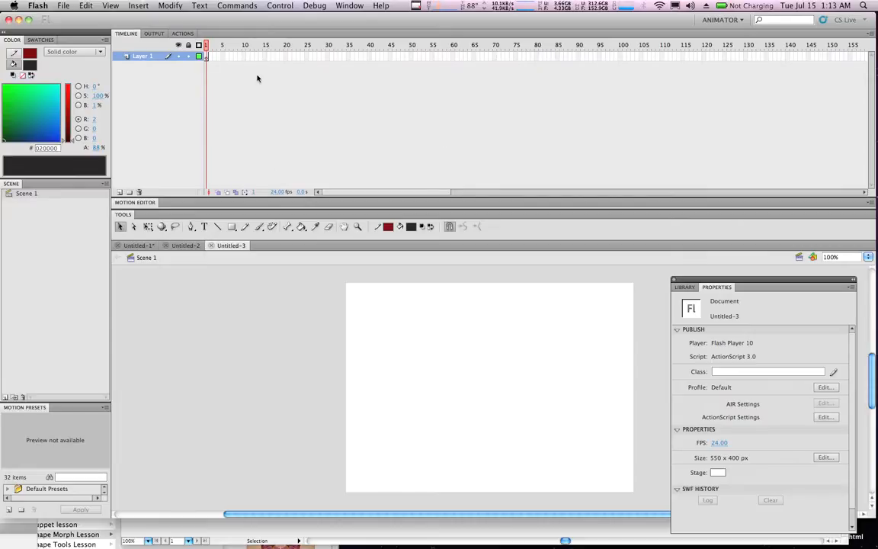
Set the document dimensions to 720 px wide by 480 px high.
{"action": "left_click_drag", "start_coordinate": [777, 283], "coordinate": [713, 135]}
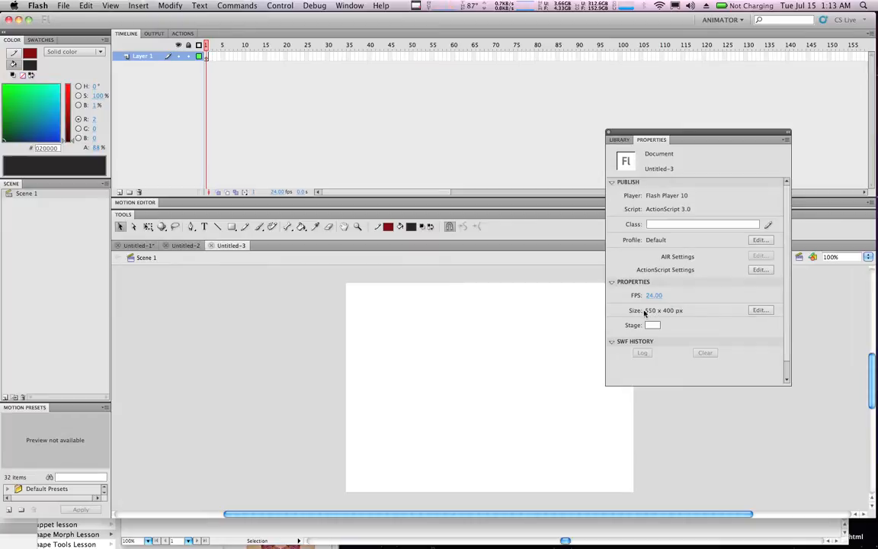
{"action": "left_click", "coordinate": [761, 310]}
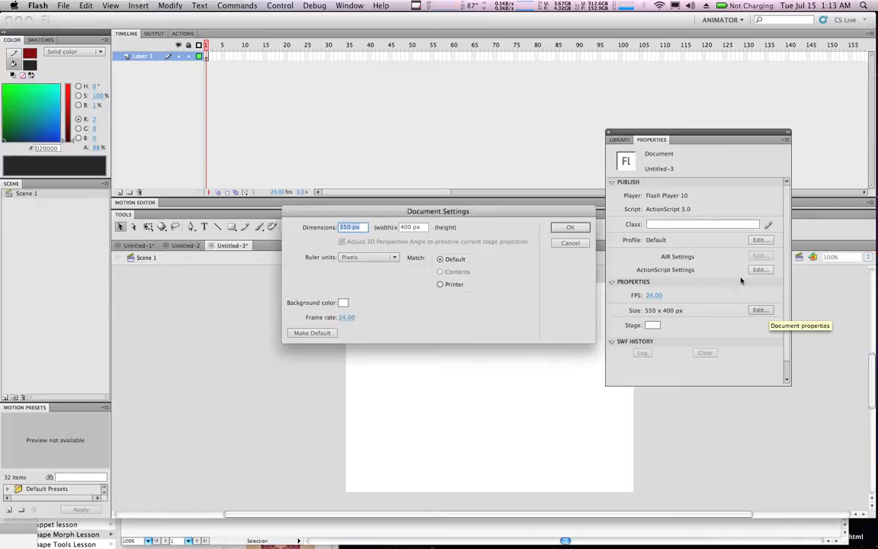
{"action": "double_click", "coordinate": [347, 227]}
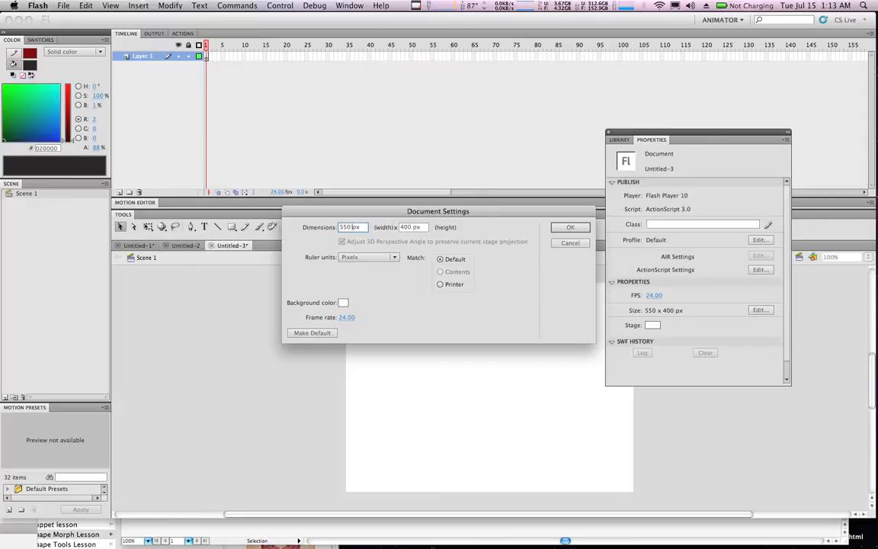
{"action": "triple_click", "coordinate": [345, 227]}
{"action": "type", "text": "720"}
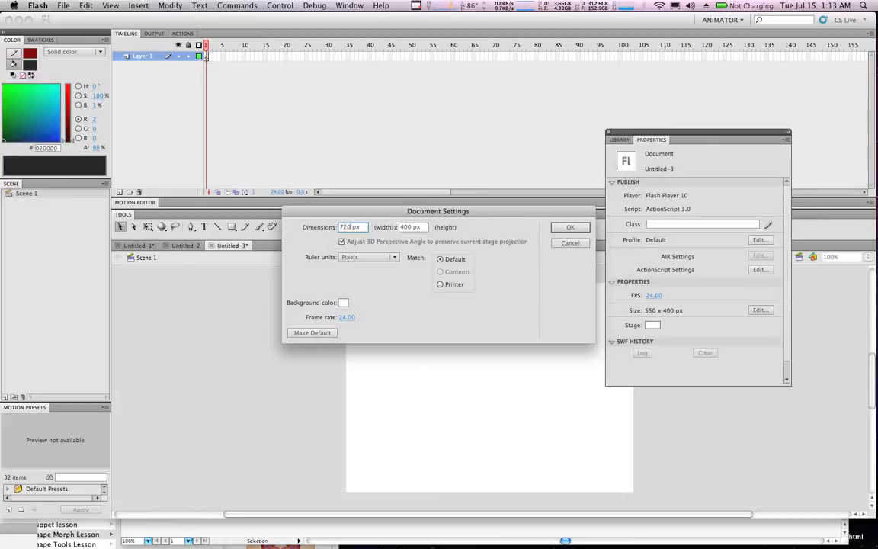
{"action": "key", "text": "Tab"}
{"action": "left_click", "coordinate": [409, 227]}
{"action": "key", "text": "BackSpace"}
{"action": "type", "text": "80"}
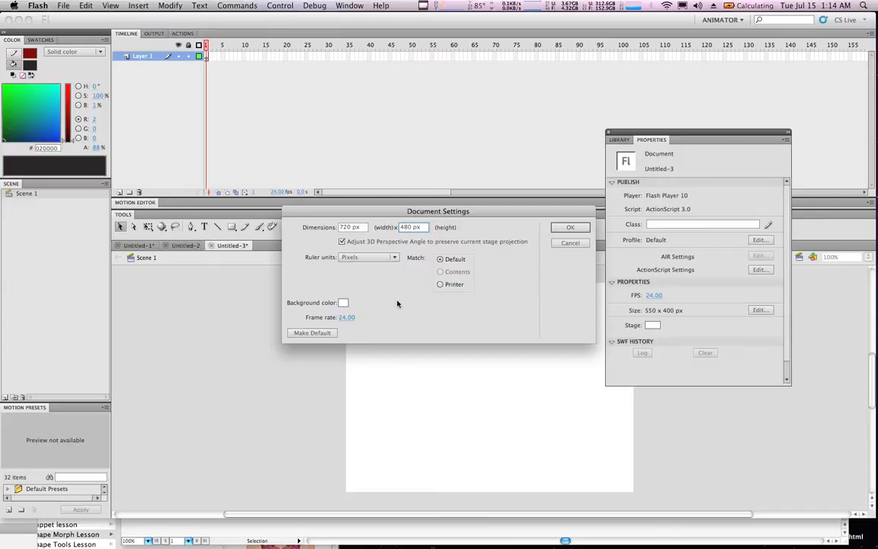
{"action": "left_click", "coordinate": [571, 228]}
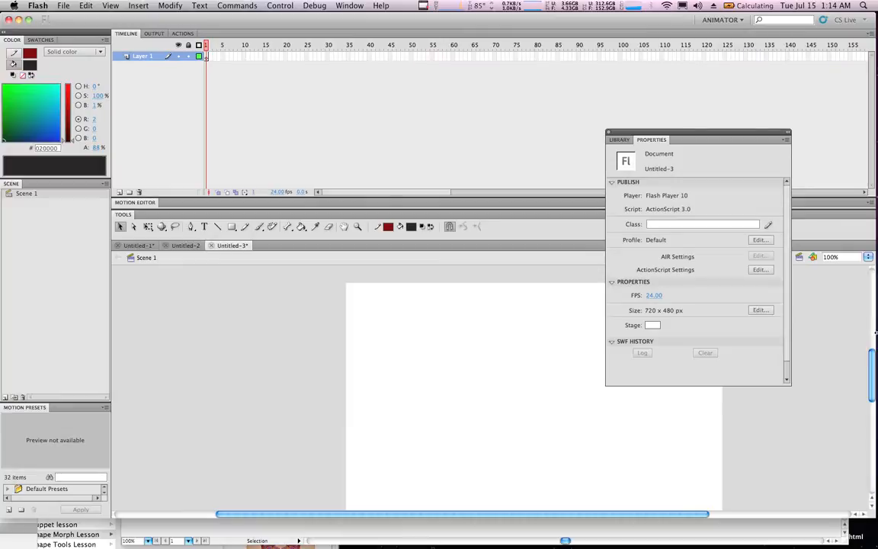
Shrink the timeline and tools areas and move the Properties panel off the stage so the whole stage is visible.
{"action": "left_click_drag", "start_coordinate": [874, 358], "coordinate": [874, 363]}
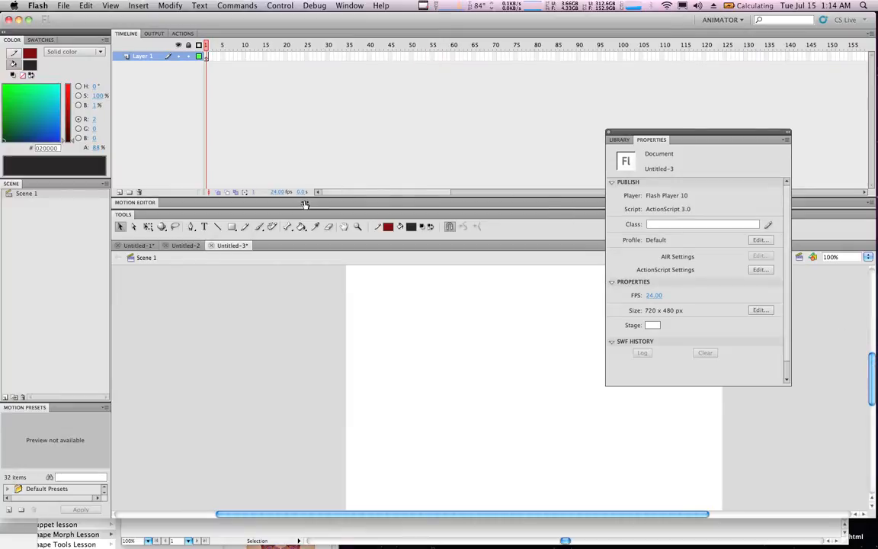
{"action": "left_click_drag", "start_coordinate": [309, 196], "coordinate": [309, 133]}
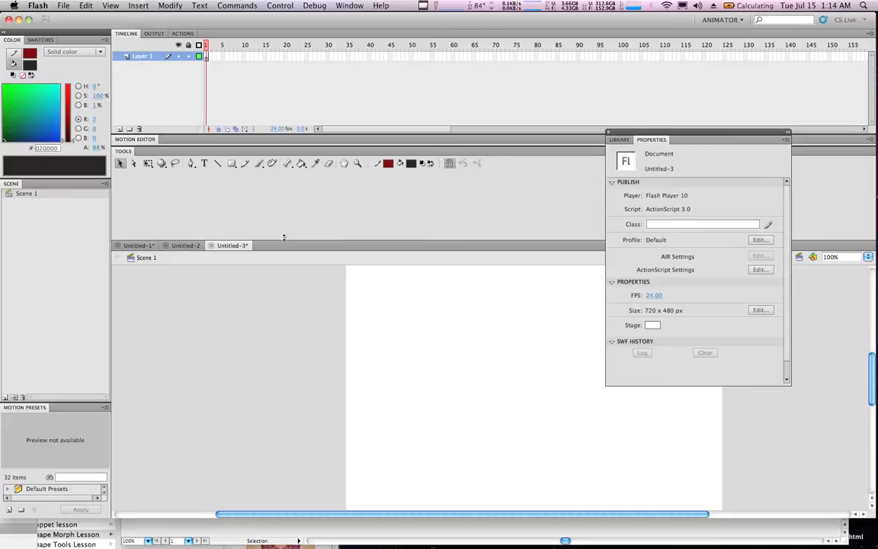
{"action": "left_click_drag", "start_coordinate": [285, 240], "coordinate": [290, 165]}
{"action": "mouse_move", "coordinate": [874, 364]}
{"action": "left_mouse_down"}
{"action": "mouse_move", "coordinate": [874, 318]}
{"action": "mouse_move", "coordinate": [875, 350]}
{"action": "left_mouse_up"}
{"action": "left_click_drag", "start_coordinate": [713, 133], "coordinate": [207, 207]}
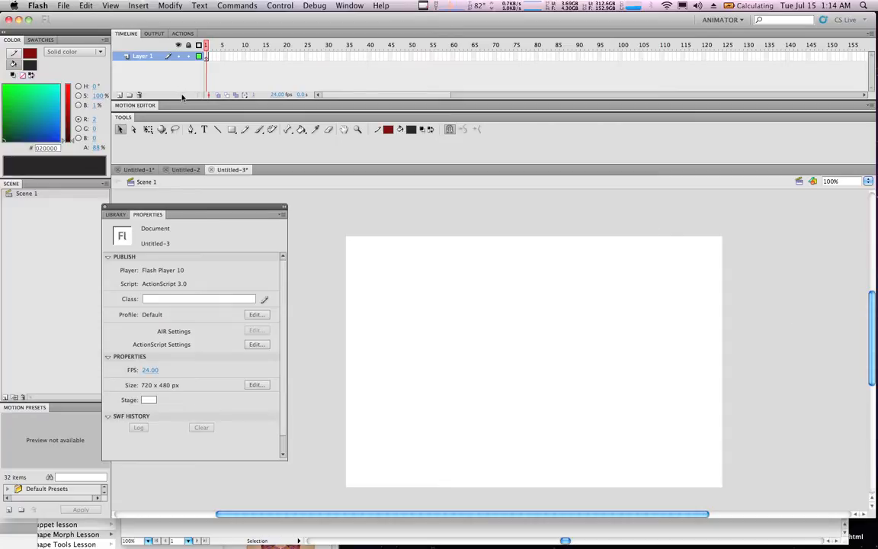
Rename Layer 1 as BG and draw a rectangle on it that covers the whole stage.
{"action": "left_click", "coordinate": [144, 56]}
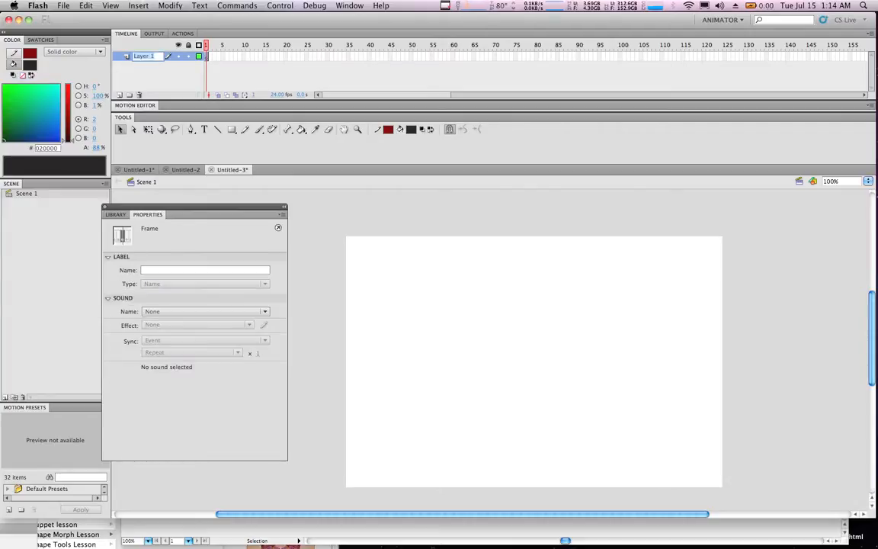
{"action": "type", "text": "BG"}
{"action": "key", "text": "Return"}
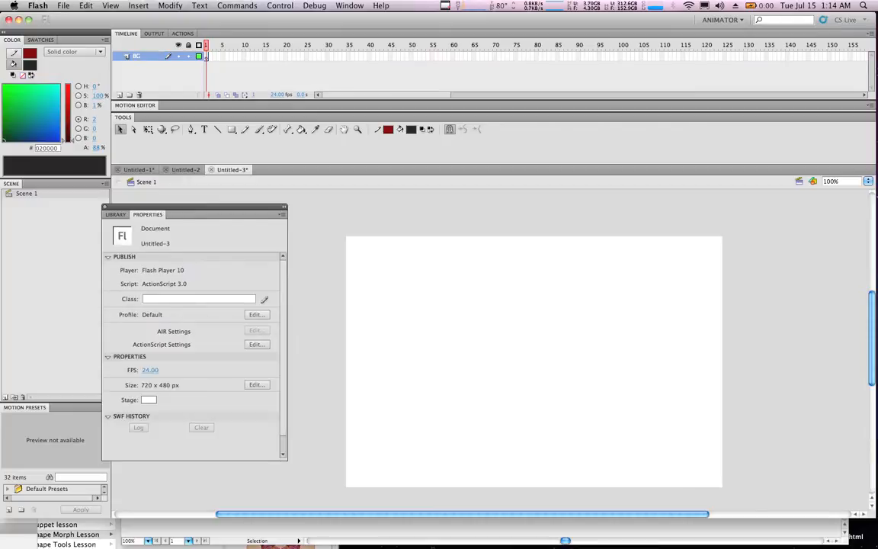
{"action": "left_click", "coordinate": [232, 129]}
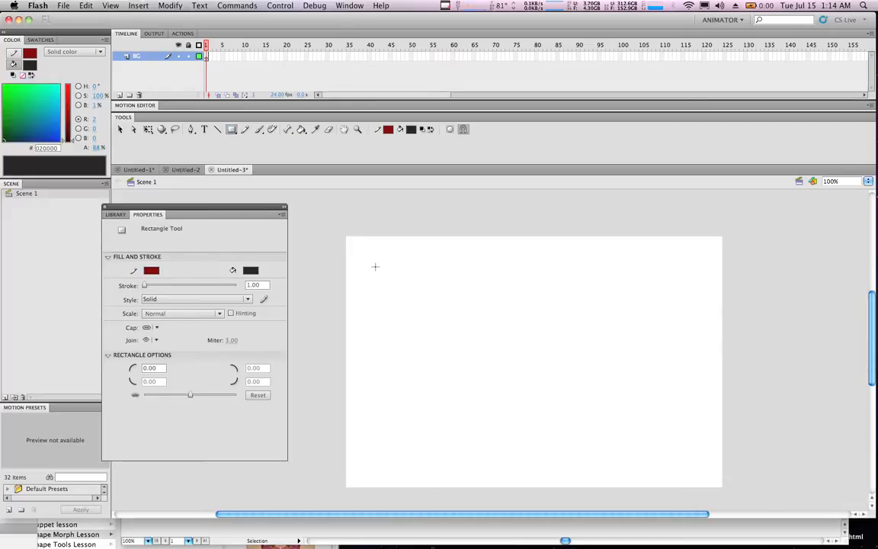
{"action": "mouse_move", "coordinate": [345, 236]}
{"action": "left_mouse_down"}
{"action": "mouse_move", "coordinate": [360, 308]}
{"action": "mouse_move", "coordinate": [484, 466]}
{"action": "mouse_move", "coordinate": [725, 476]}
{"action": "mouse_move", "coordinate": [723, 487]}
{"action": "left_mouse_up"}
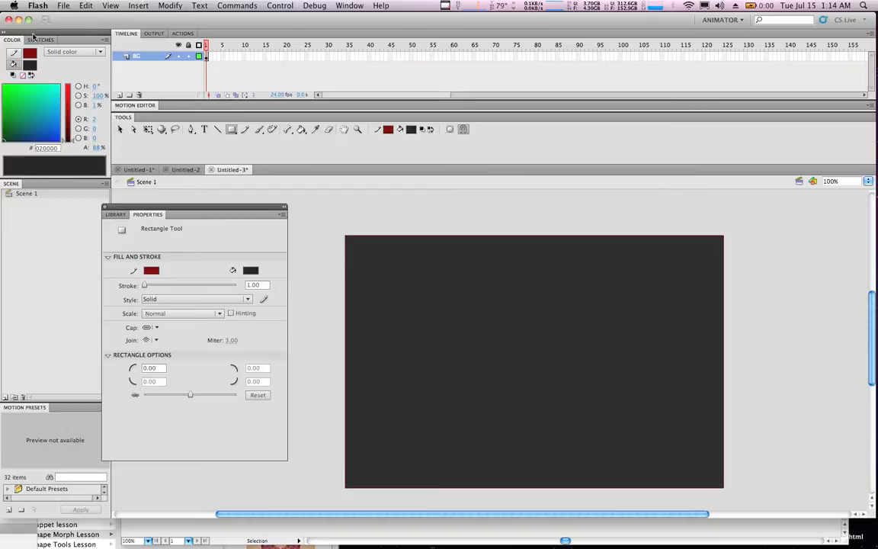
Change the fill color type from solid to linear gradient.
{"action": "left_click", "coordinate": [349, 5]}
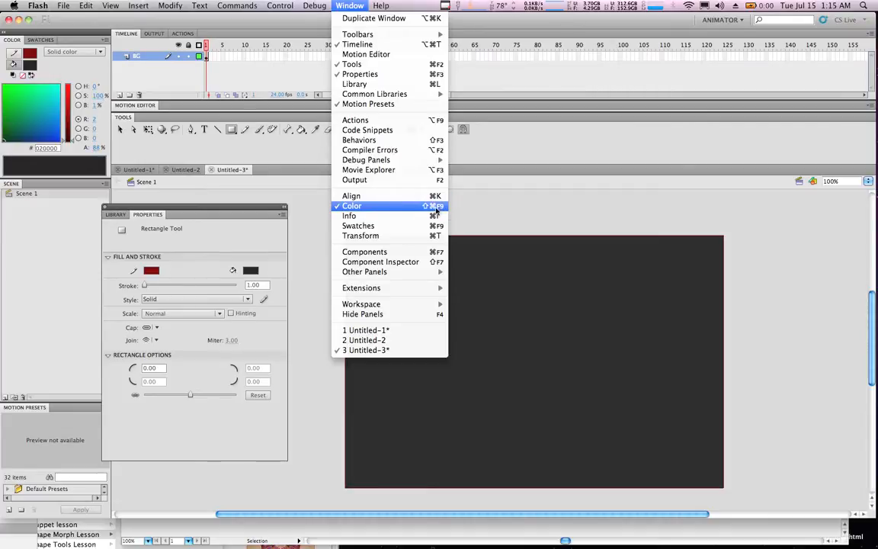
{"action": "left_click", "coordinate": [61, 67]}
{"action": "left_click", "coordinate": [100, 52]}
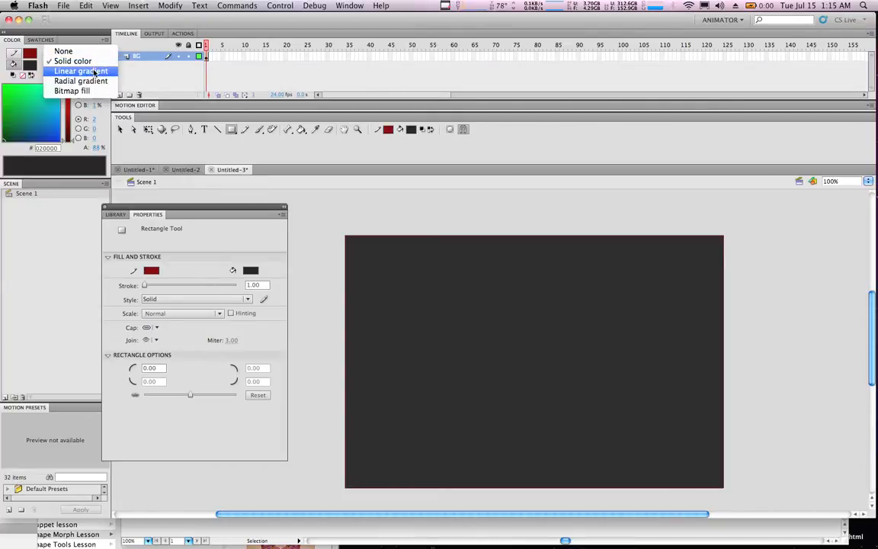
{"action": "left_click", "coordinate": [95, 71]}
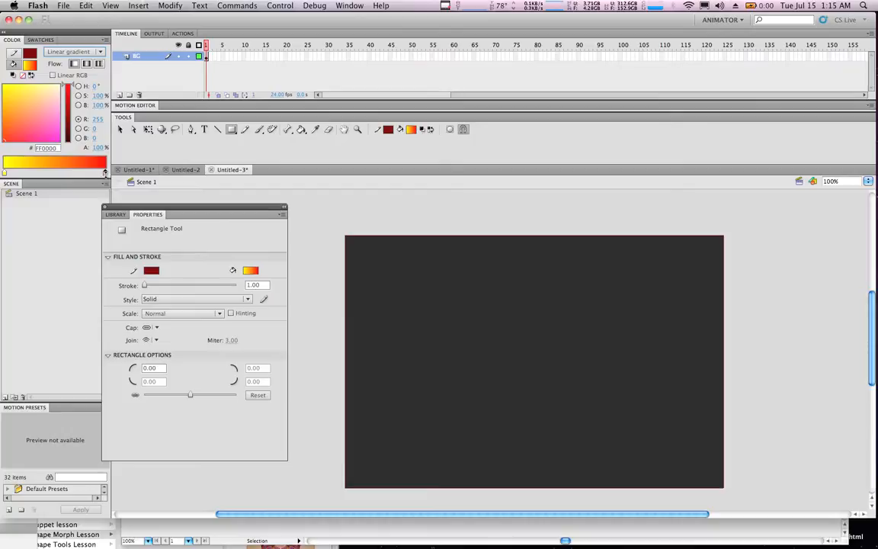
Set the gradient's yellow start color to FFF015 and fill the background rectangle with the gradient using the Paint Bucket.
{"action": "double_click", "coordinate": [4, 174]}
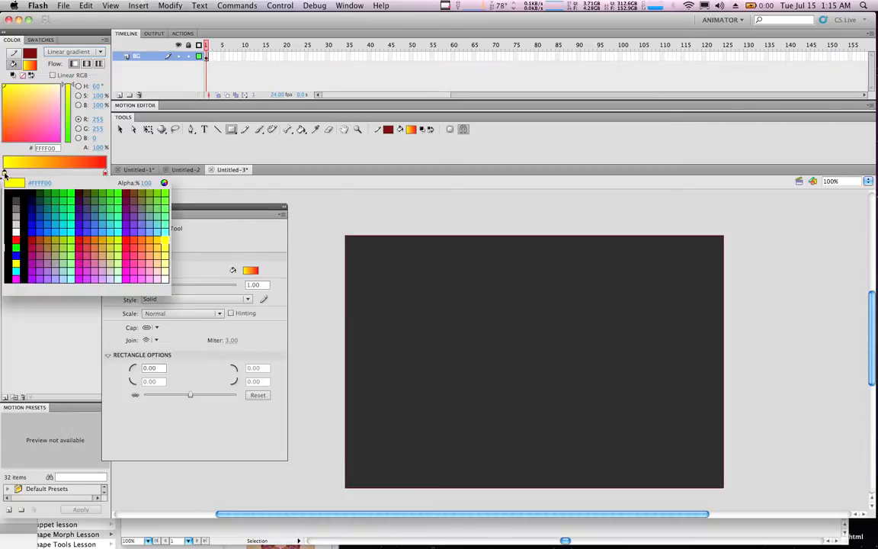
{"action": "left_click", "coordinate": [163, 241]}
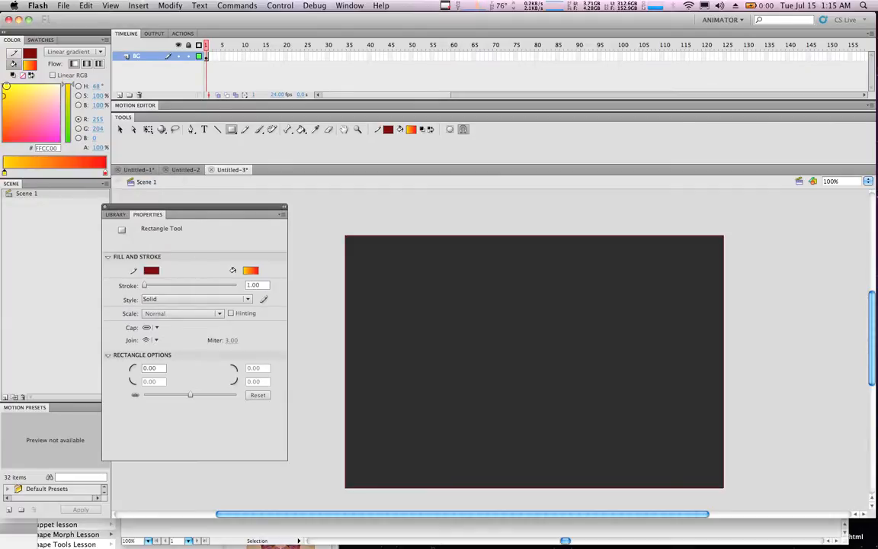
{"action": "left_click", "coordinate": [7, 88]}
{"action": "left_click_drag", "start_coordinate": [6, 89], "coordinate": [7, 88]}
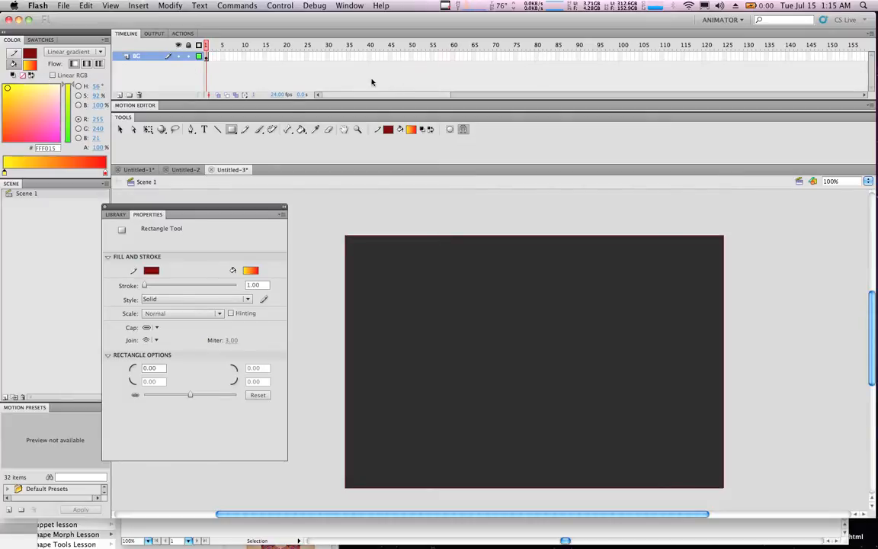
{"action": "left_click", "coordinate": [301, 129]}
{"action": "left_click", "coordinate": [472, 300]}
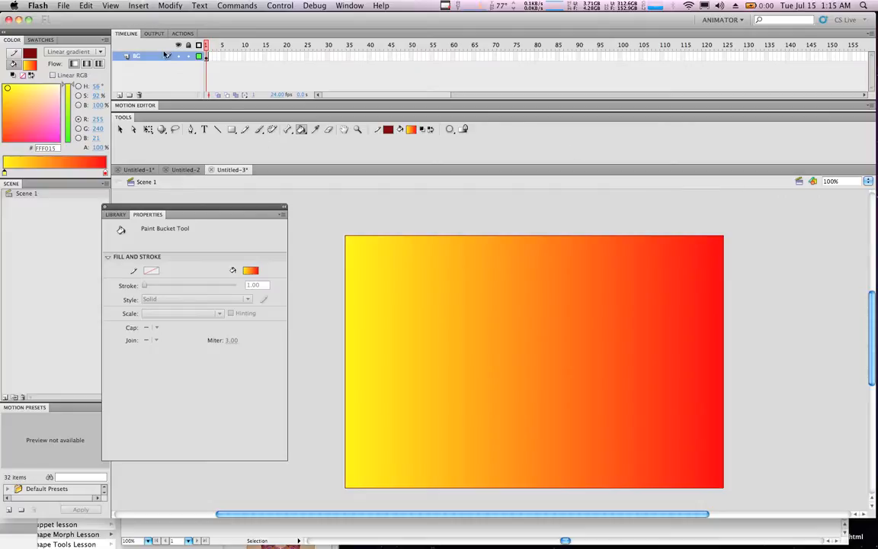
Add a new layer above BG and name it "shape".
{"action": "left_click", "coordinate": [120, 95]}
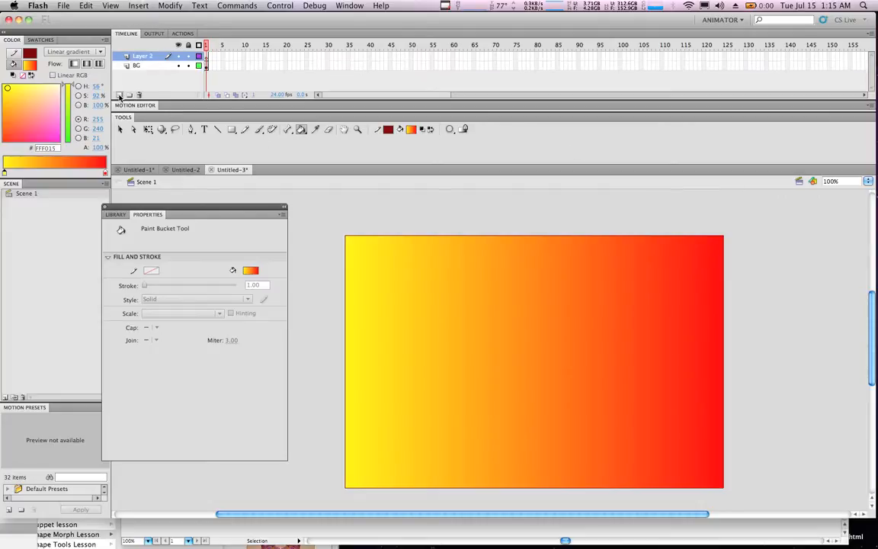
{"action": "double_click", "coordinate": [142, 56]}
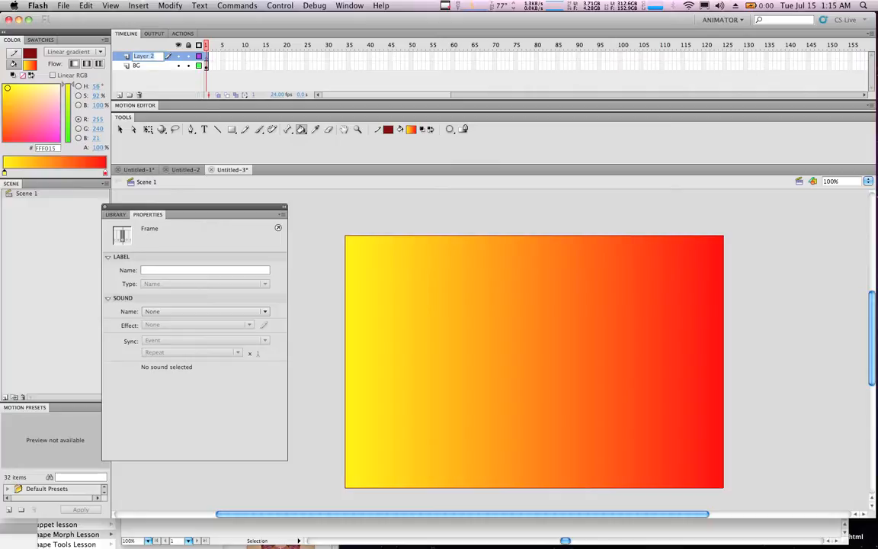
{"action": "type", "text": "shape"}
{"action": "left_click", "coordinate": [147, 89]}
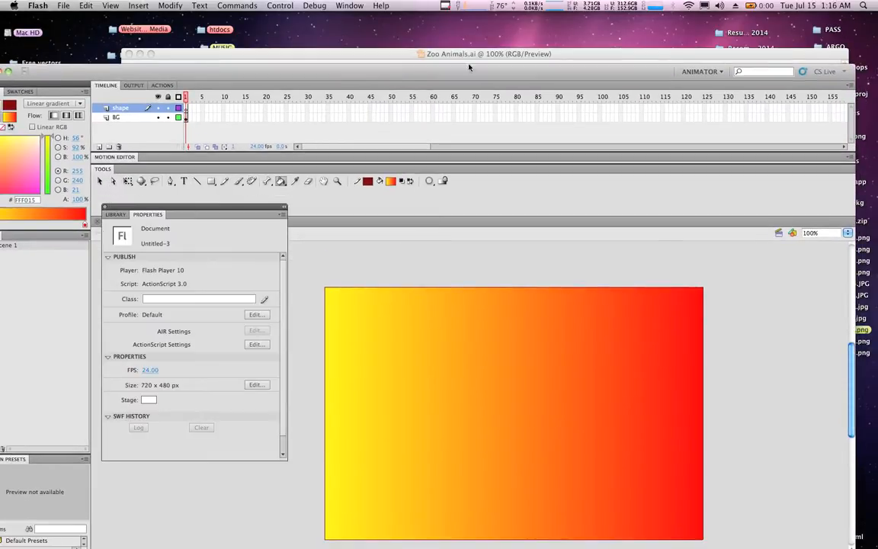
Switch to Zoo Animals.ai in Illustrator, select the entire animal silhouette artwork and copy it.
{"action": "left_click", "coordinate": [516, 55]}
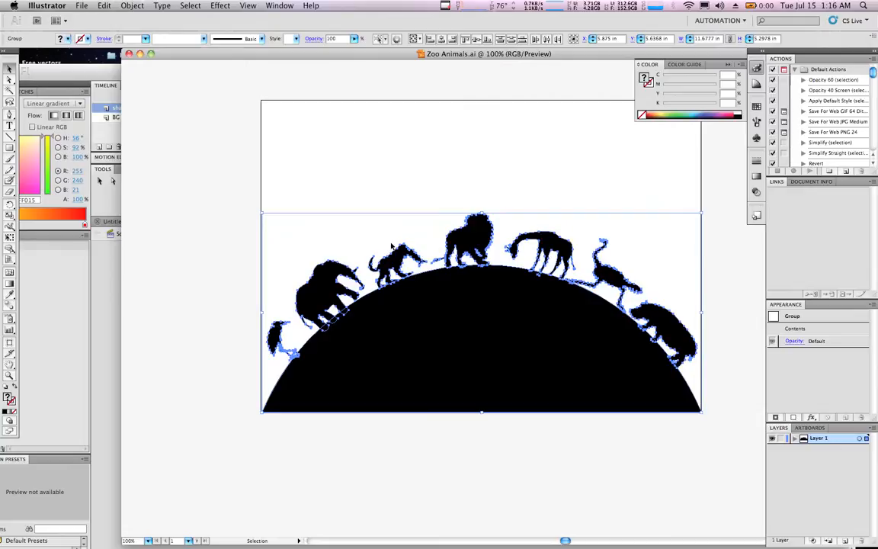
{"action": "left_click", "coordinate": [199, 228]}
{"action": "left_click_drag", "start_coordinate": [194, 114], "coordinate": [738, 441]}
{"action": "key", "text": "super+s"}
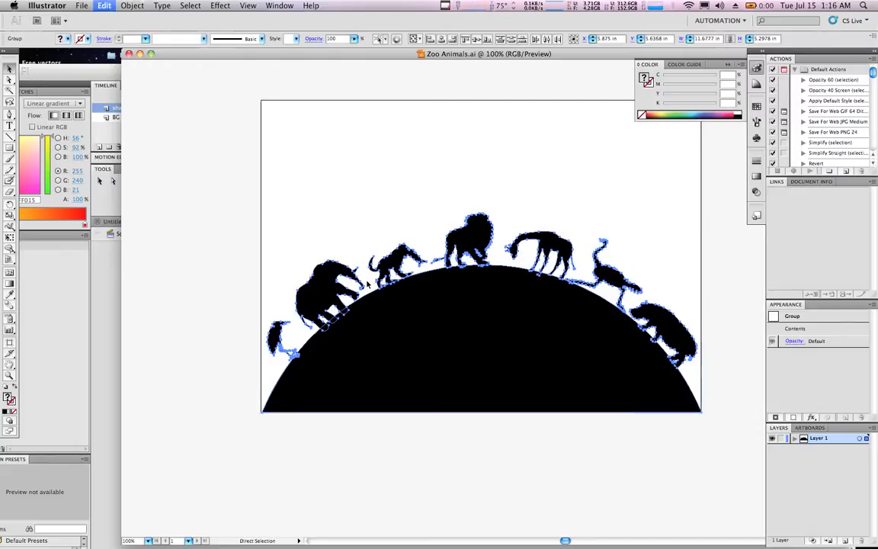
Switch back to the Flash document and paste the copied silhouettes into the shape layer using AI File Importer preferences with layers maintained.
{"action": "left_click", "coordinate": [129, 537]}
{"action": "left_click_drag", "start_coordinate": [355, 58], "coordinate": [342, 35]}
{"action": "left_click", "coordinate": [156, 95]}
{"action": "left_click", "coordinate": [106, 85]}
{"action": "key", "text": "super+v"}
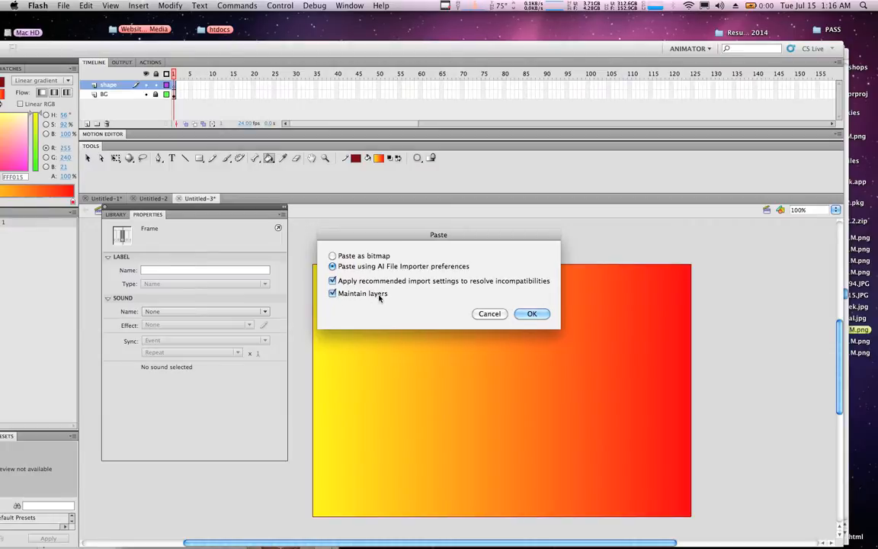
{"action": "left_click", "coordinate": [533, 314]}
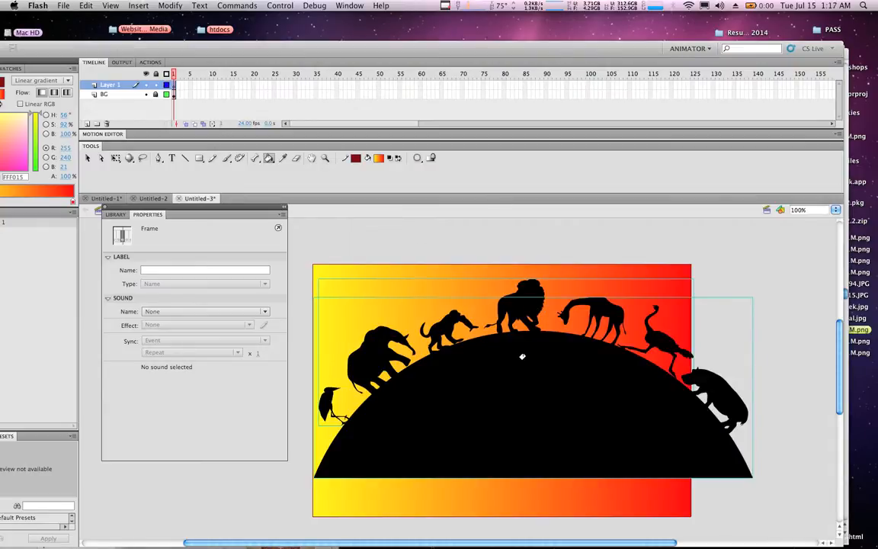
Move the pasted silhouette group lower on the stage and scale it down with Free Transform to about 735 x 333 px.
{"action": "left_click", "coordinate": [87, 157]}
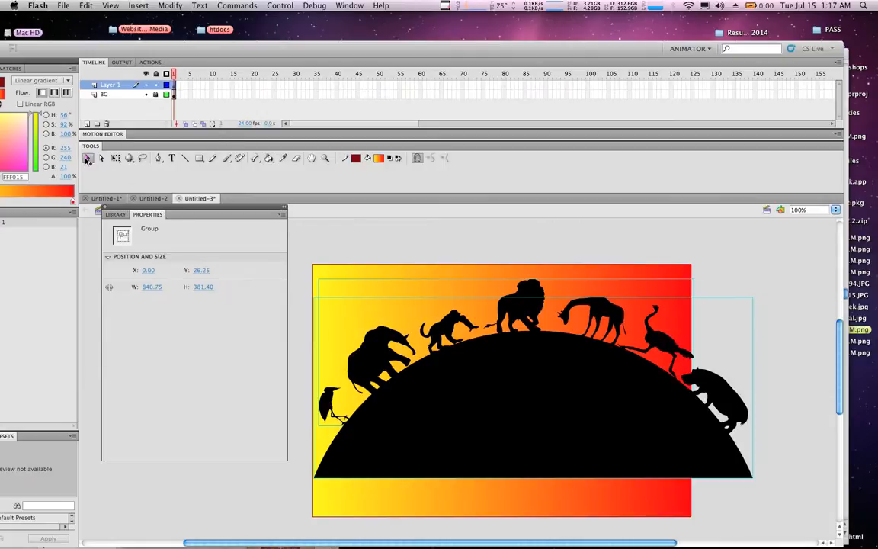
{"action": "left_click_drag", "start_coordinate": [577, 425], "coordinate": [601, 450]}
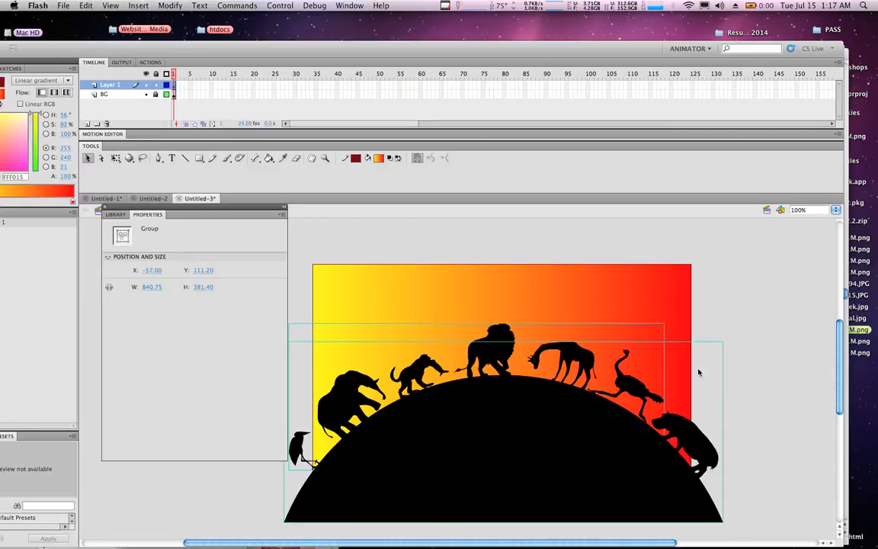
{"action": "left_click", "coordinate": [116, 159]}
{"action": "left_click_drag", "start_coordinate": [214, 48], "coordinate": [219, 19]}
{"action": "left_click_drag", "start_coordinate": [728, 294], "coordinate": [676, 319]}
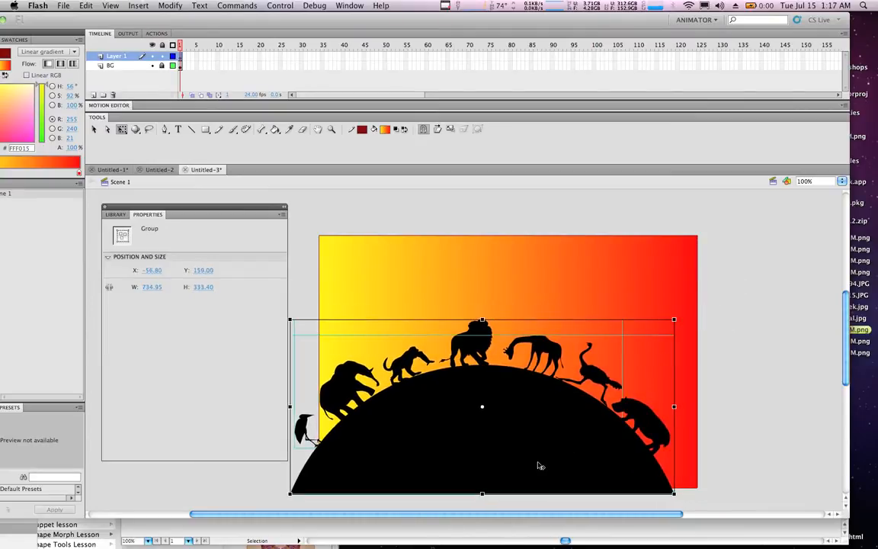
Position the silhouette group across the stage's lower edge at about X -8, Y 152 and widen it to about 744 px.
{"action": "left_click_drag", "start_coordinate": [531, 476], "coordinate": [552, 470]}
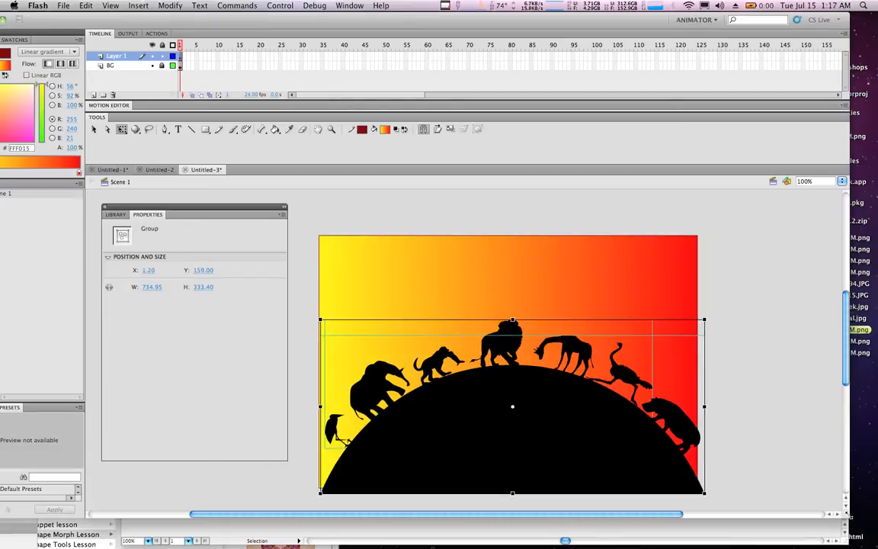
{"action": "left_click_drag", "start_coordinate": [856, 515], "coordinate": [876, 518]}
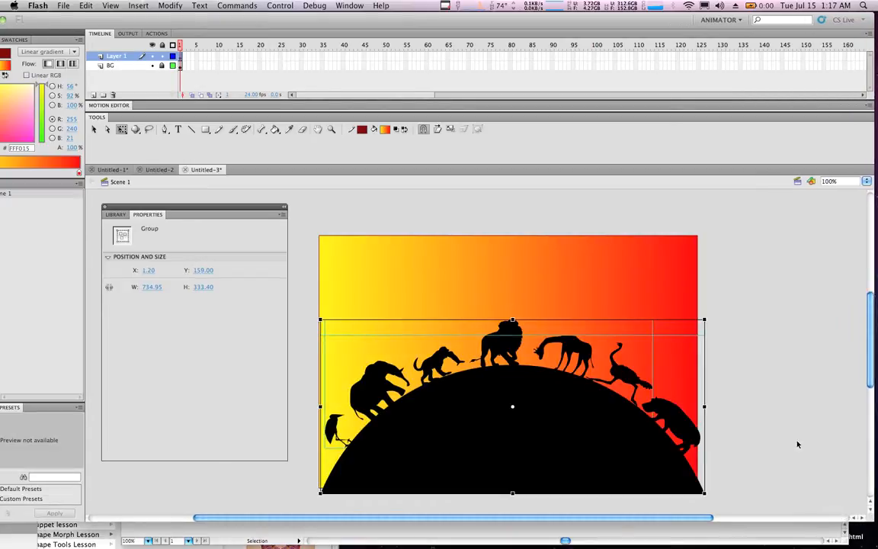
{"action": "left_click_drag", "start_coordinate": [491, 455], "coordinate": [492, 448]}
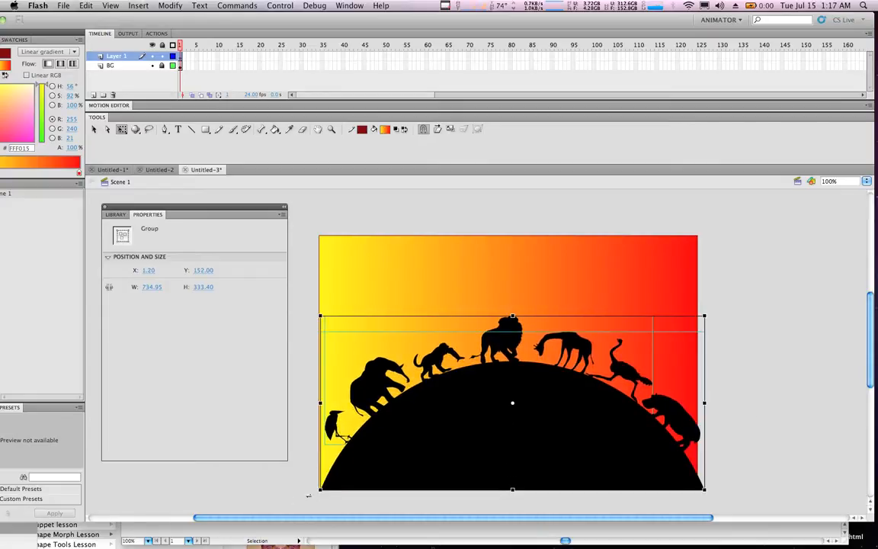
{"action": "left_click_drag", "start_coordinate": [320, 489], "coordinate": [316, 489]}
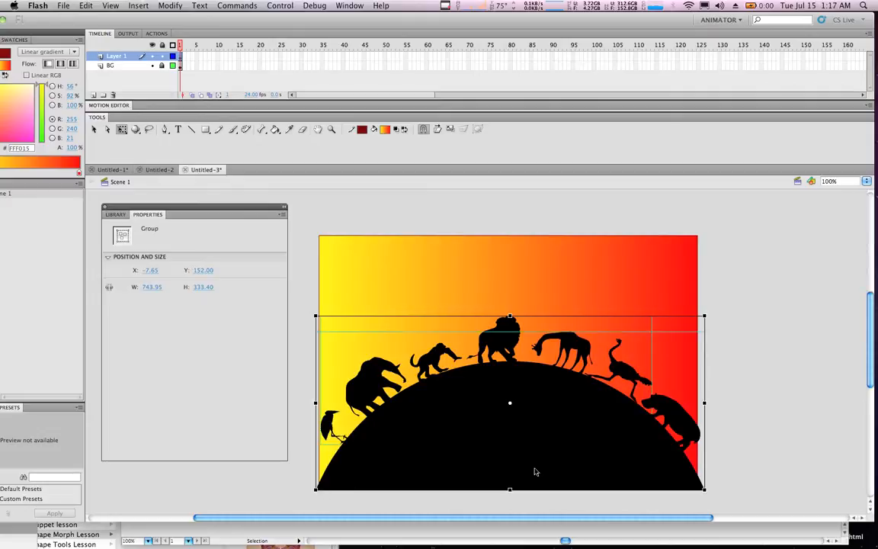
{"action": "left_click", "coordinate": [778, 434]}
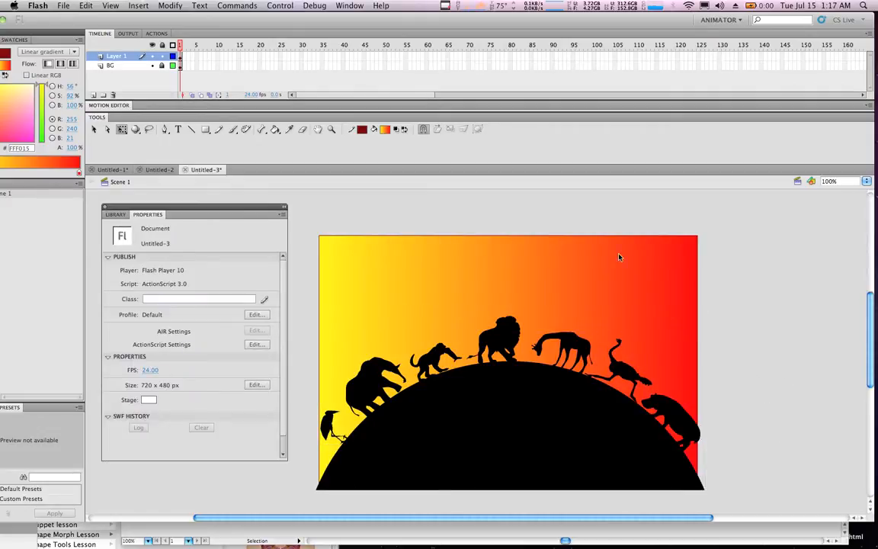
Rename the silhouette layer Layer 1 as "shape".
{"action": "left_click", "coordinate": [239, 56]}
{"action": "left_click", "coordinate": [113, 56]}
{"action": "double_click", "coordinate": [112, 57]}
{"action": "type", "text": "s"}
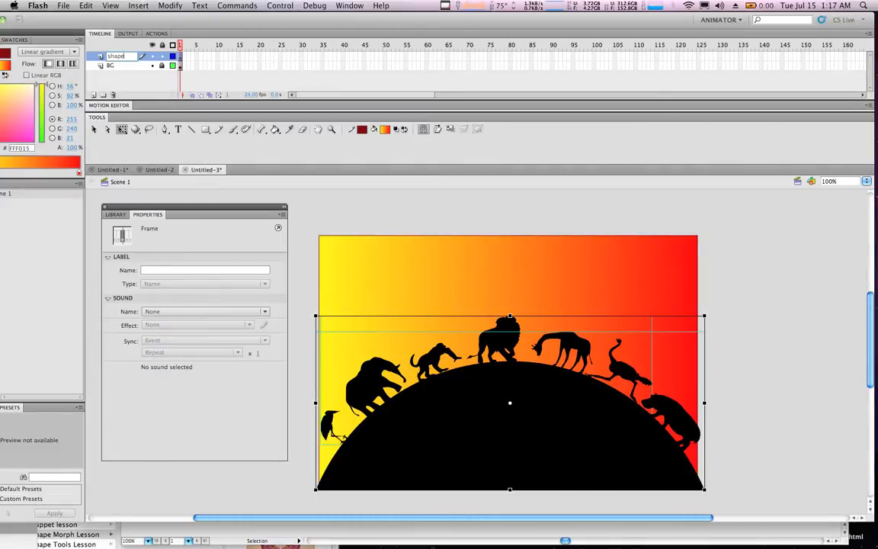
{"action": "type", "text": "hape"}
{"action": "key", "text": "Return"}
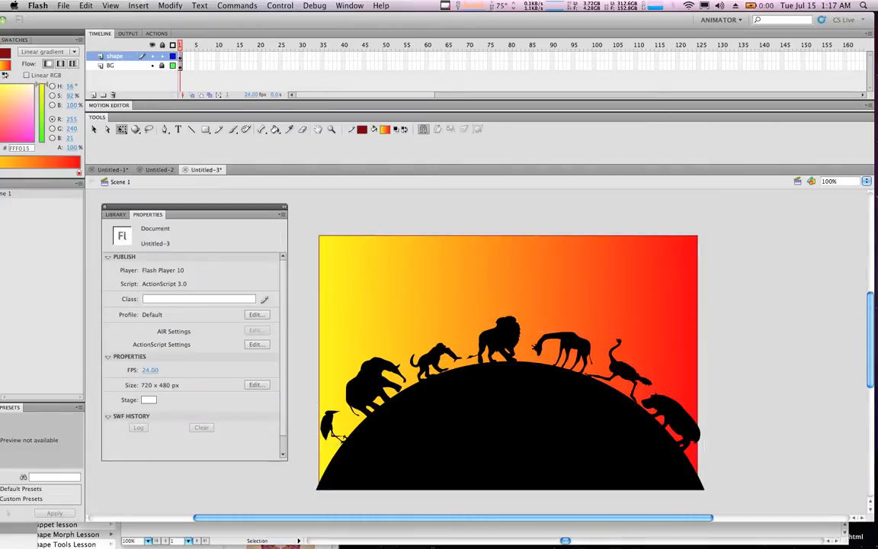
Insert keyframes at frame 15 on both the shape and BG layers.
{"action": "left_click", "coordinate": [238, 67]}
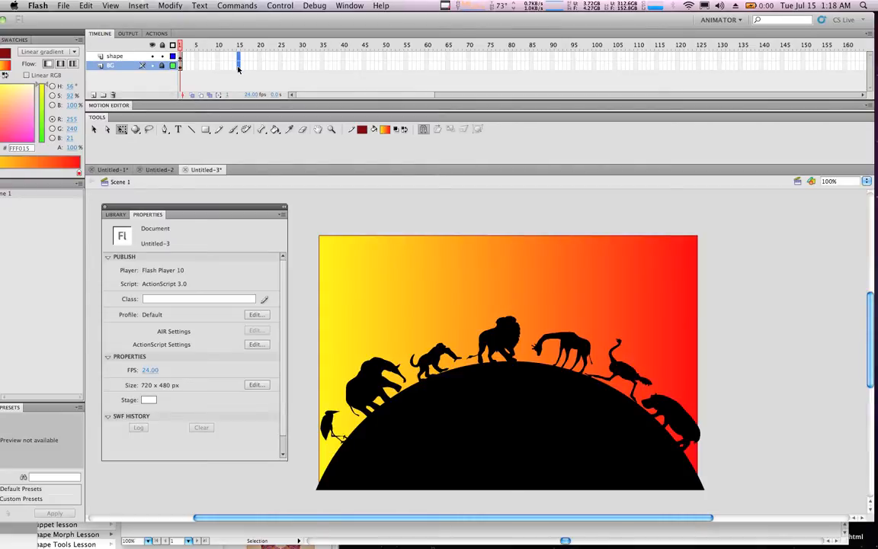
{"action": "left_click", "coordinate": [238, 68]}
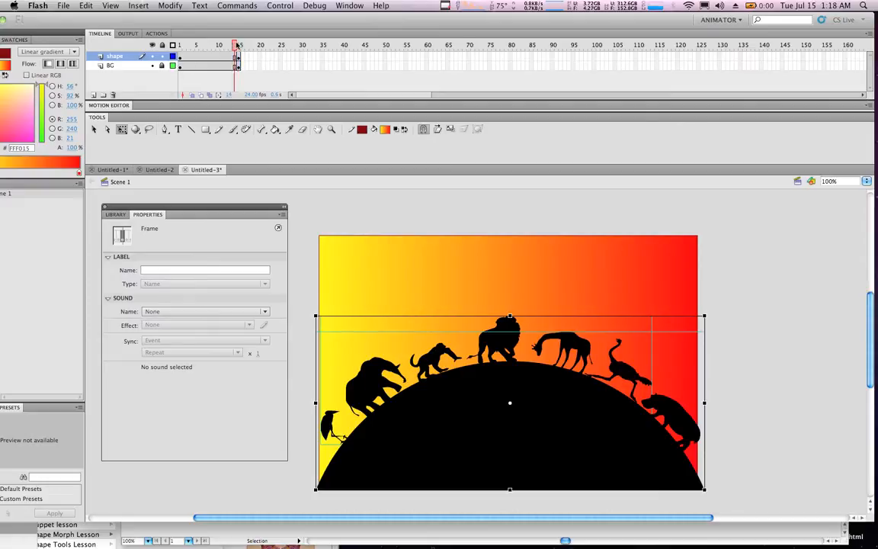
{"action": "left_click", "coordinate": [238, 46]}
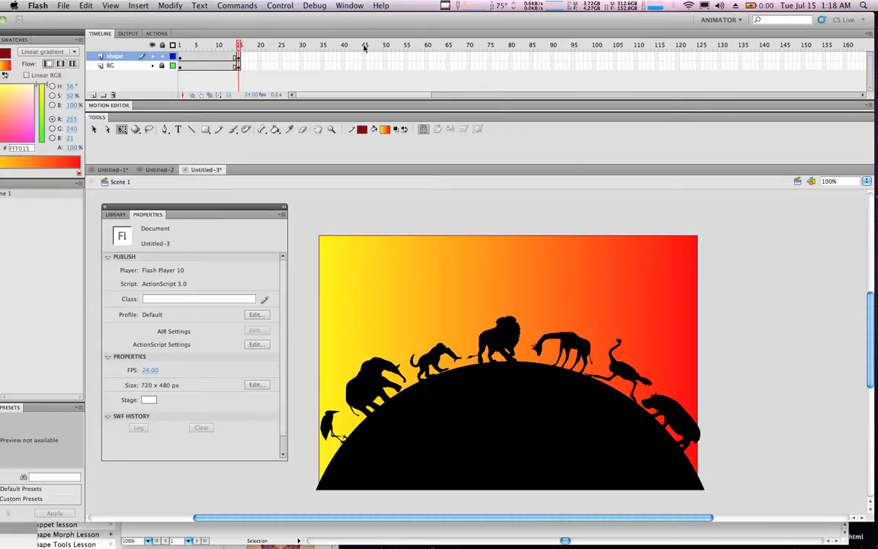
Insert keyframes at frame 100 on both the shape and BG layers.
{"action": "left_click", "coordinate": [593, 65]}
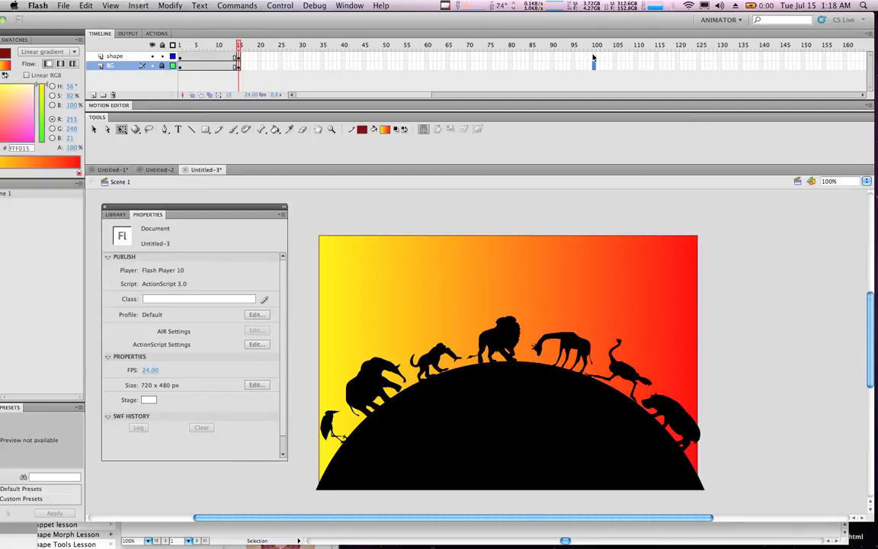
{"action": "left_click", "coordinate": [595, 57]}
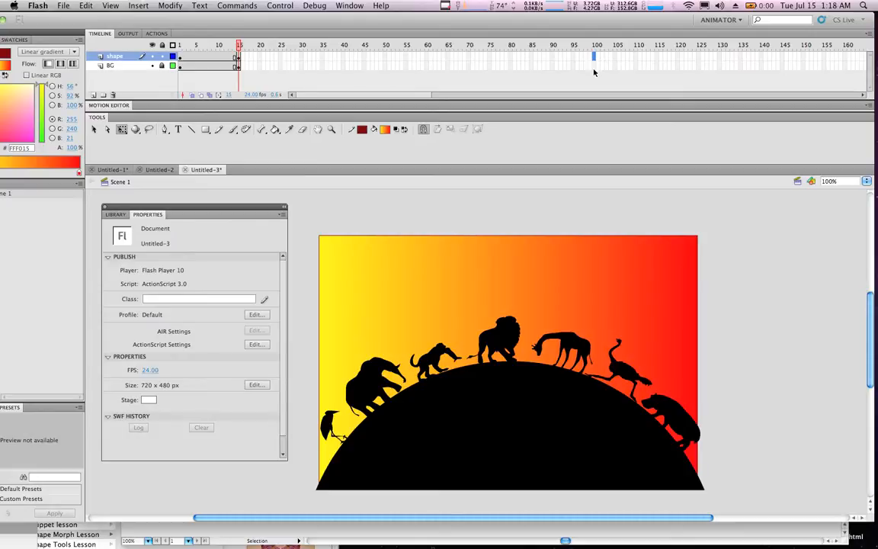
{"action": "left_click", "coordinate": [595, 65]}
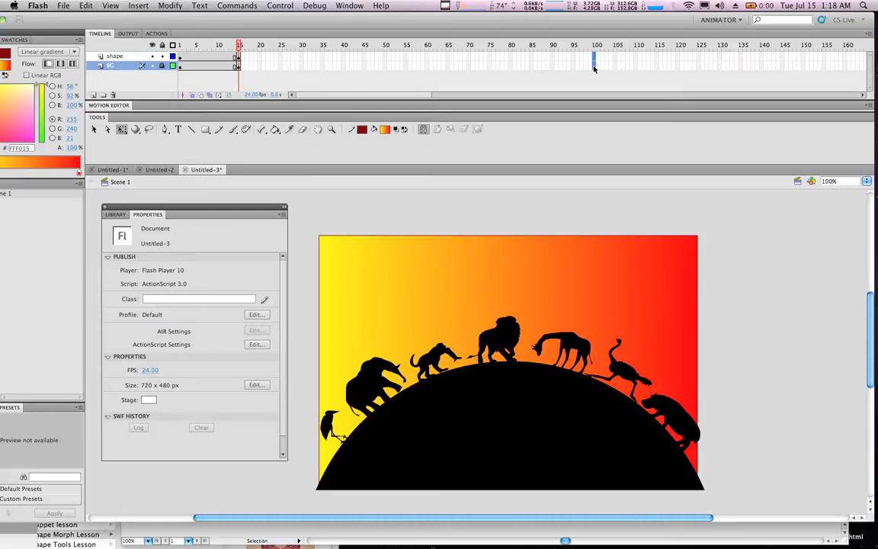
{"action": "key", "text": "F5"}
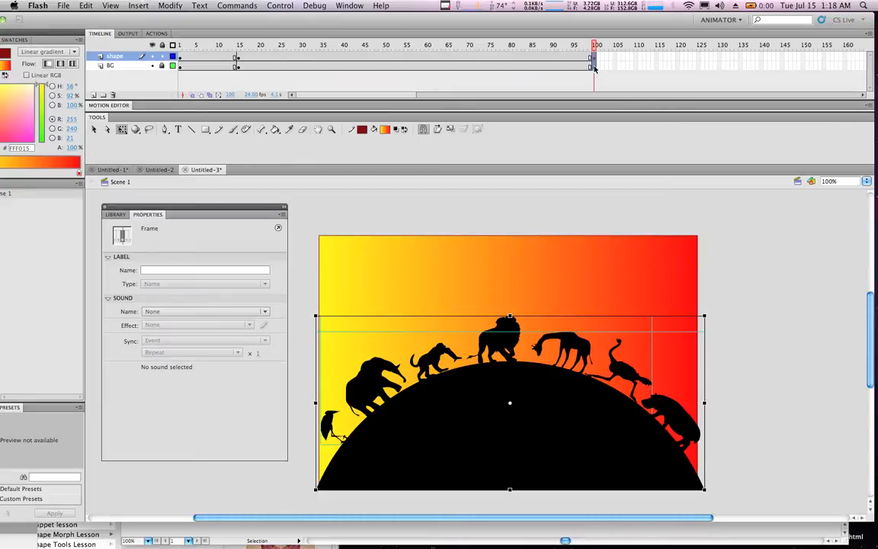
Break apart the silhouette group at frame 15 of the shape layer twice, down to raw editable shapes.
{"action": "left_click_drag", "start_coordinate": [530, 44], "coordinate": [230, 44]}
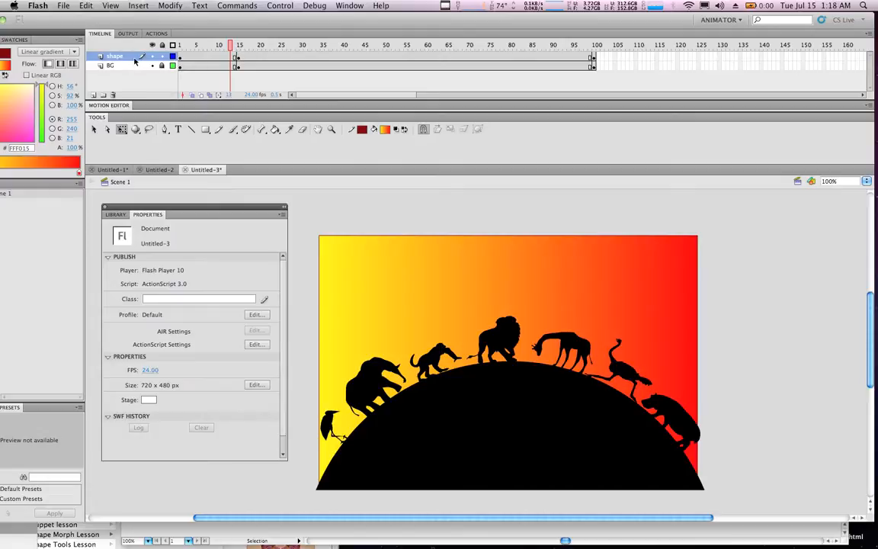
{"action": "left_click", "coordinate": [238, 57]}
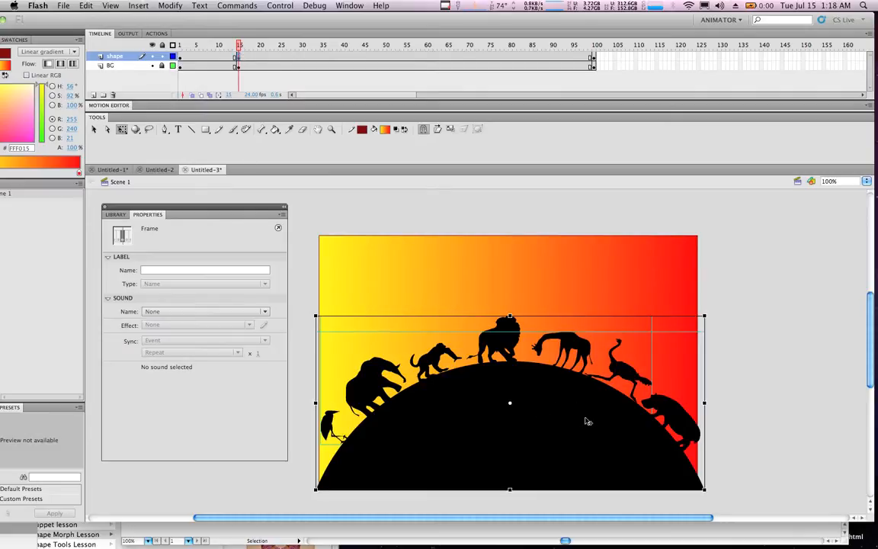
{"action": "right_click", "coordinate": [538, 412]}
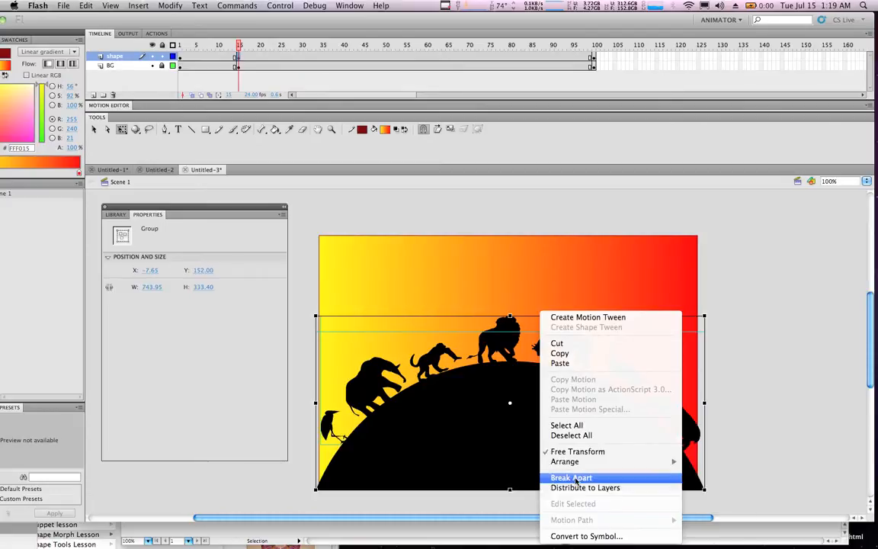
{"action": "left_click", "coordinate": [547, 437]}
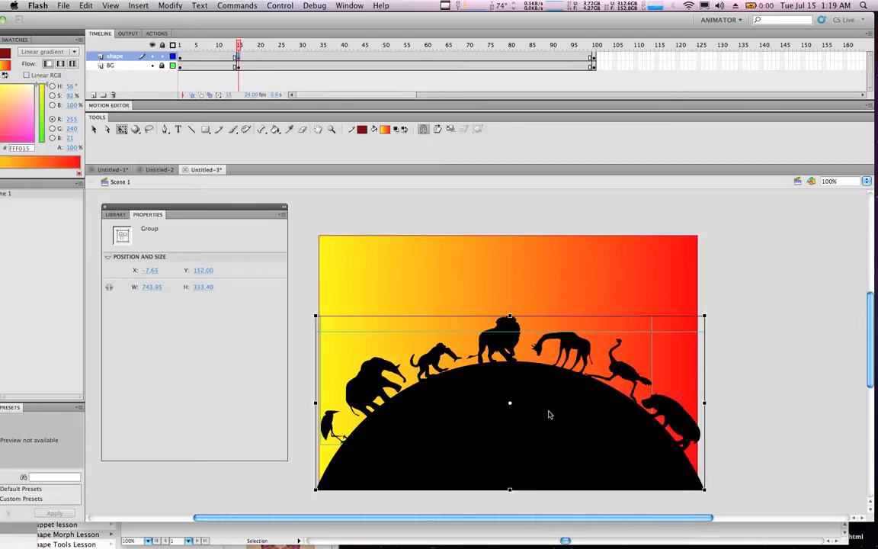
{"action": "right_click", "coordinate": [548, 413]}
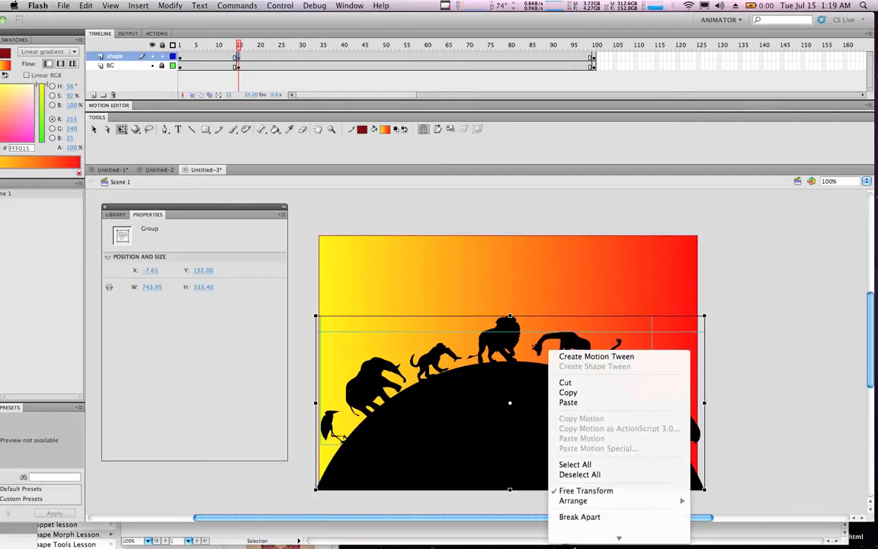
{"action": "left_click", "coordinate": [582, 478]}
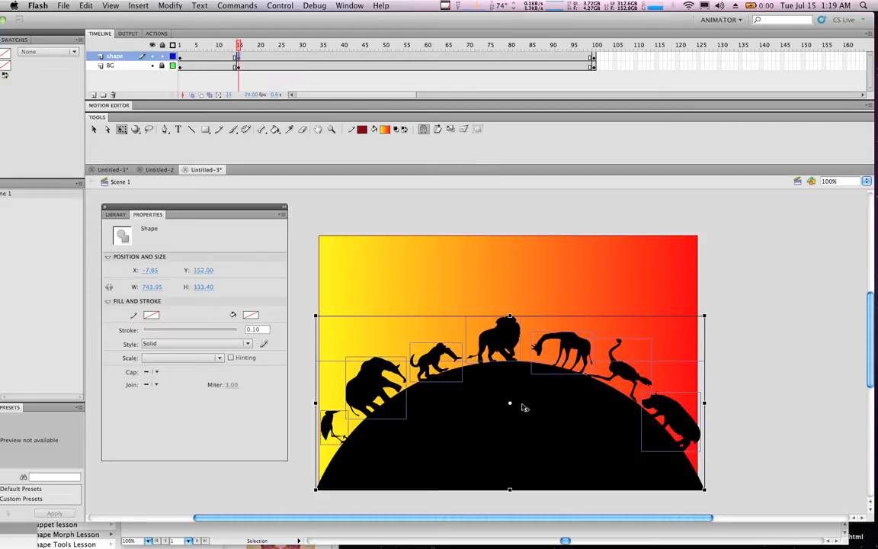
{"action": "right_click", "coordinate": [525, 397]}
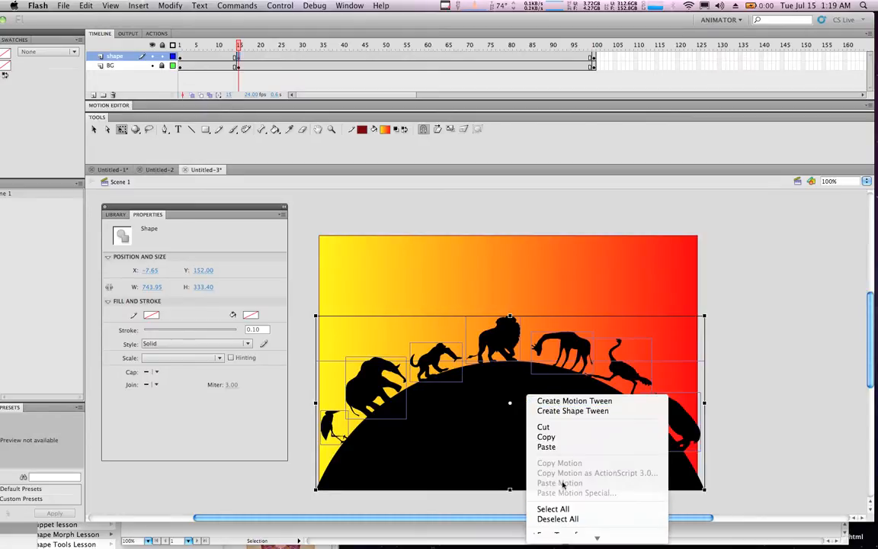
{"action": "mouse_move", "coordinate": [580, 537]}
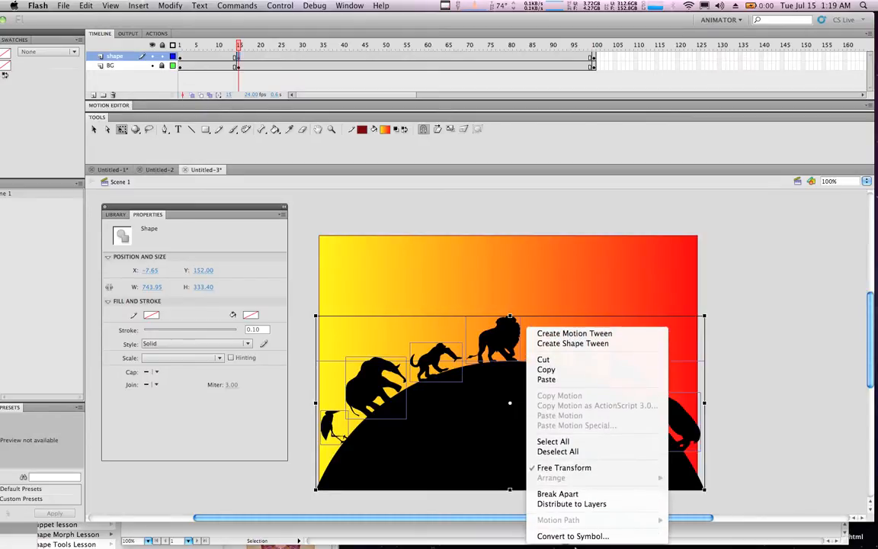
{"action": "left_click", "coordinate": [559, 495]}
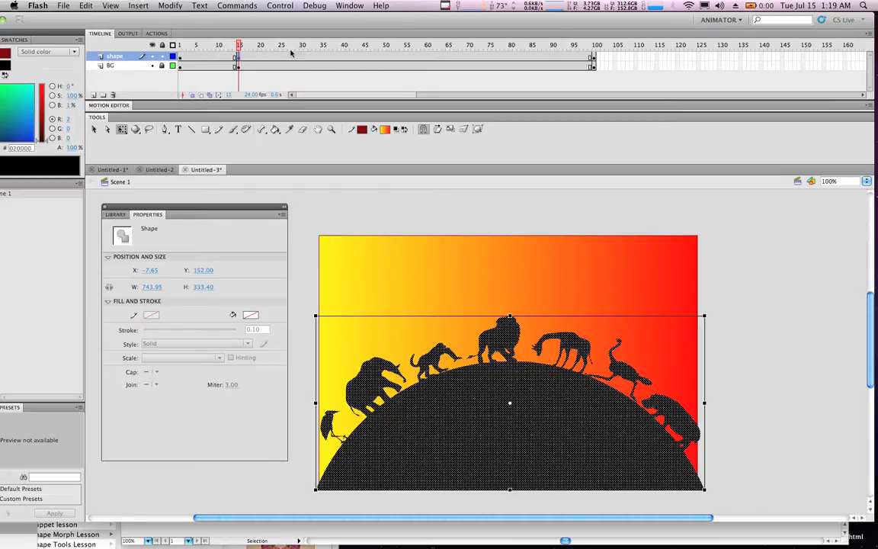
Delete all the silhouette artwork from the shape layer's keyframe at frame 100.
{"action": "left_click_drag", "start_coordinate": [236, 44], "coordinate": [595, 44]}
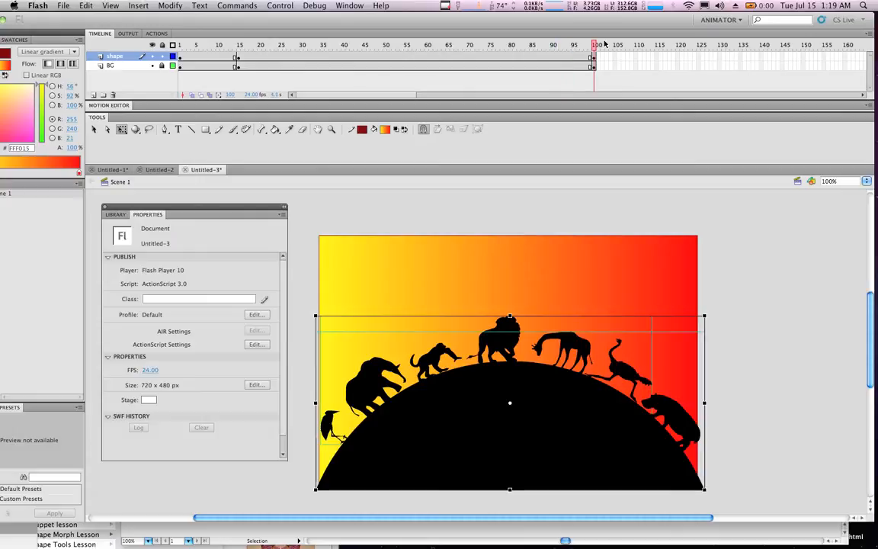
{"action": "left_click", "coordinate": [594, 58]}
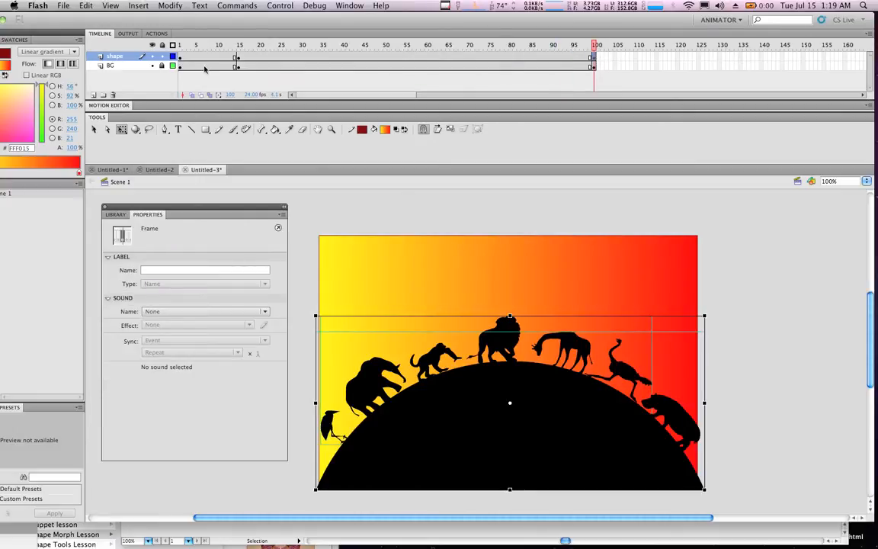
{"action": "key", "text": "F9"}
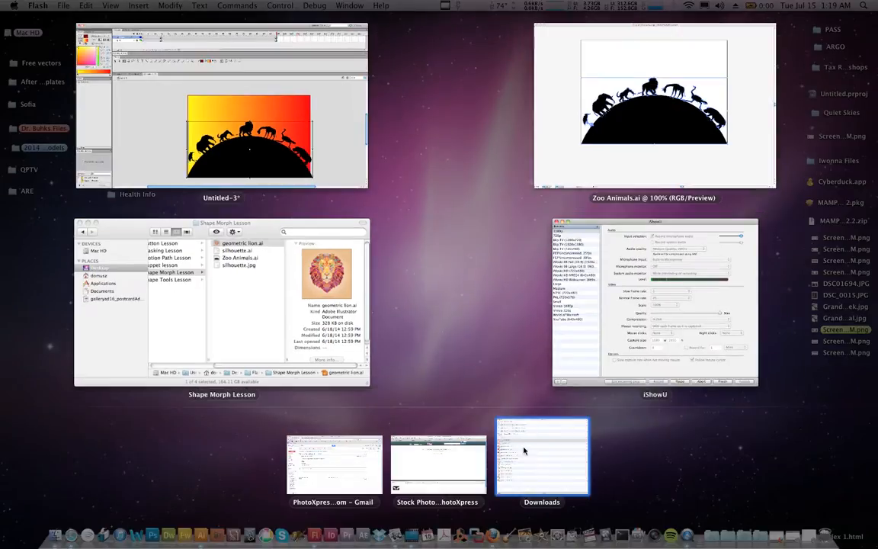
{"action": "left_click", "coordinate": [363, 142]}
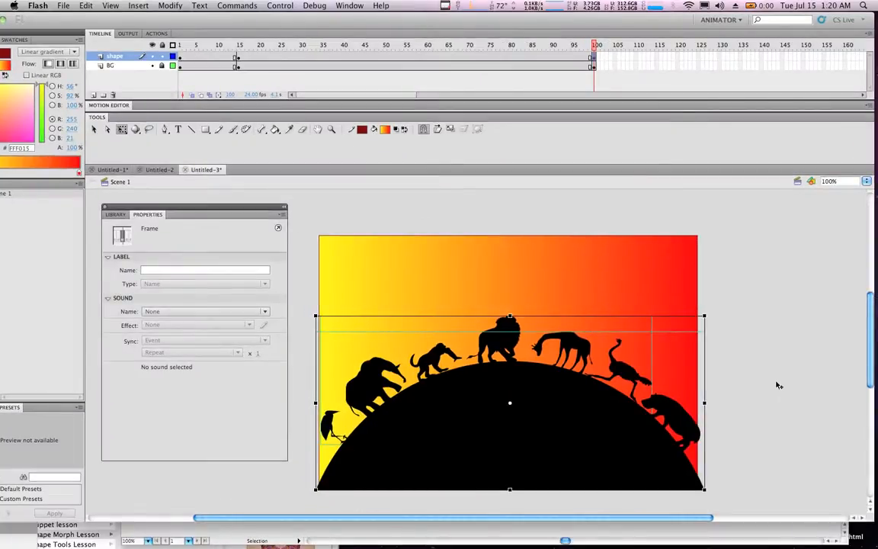
{"action": "left_click", "coordinate": [717, 404]}
{"action": "left_click", "coordinate": [614, 432]}
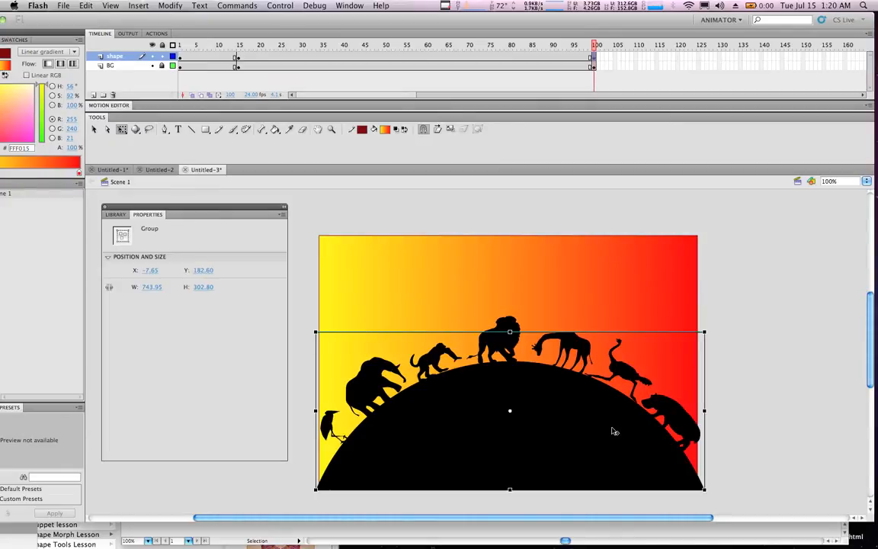
{"action": "key", "text": "Delete"}
{"action": "left_click_drag", "start_coordinate": [474, 345], "coordinate": [676, 417]}
{"action": "key", "text": "Delete"}
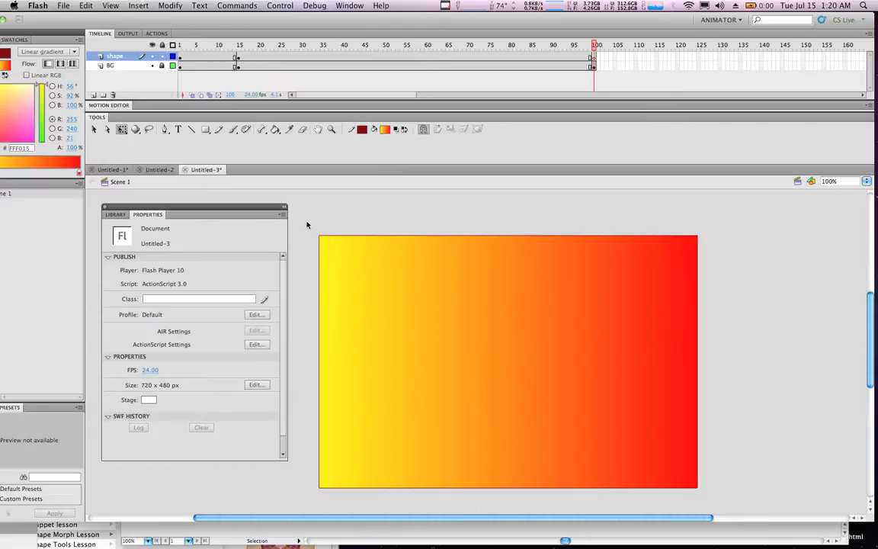
Add the text "ISLAND CIRCUS" in the TooneyNoodle font to the shape layer at frame 100.
{"action": "left_click", "coordinate": [178, 130]}
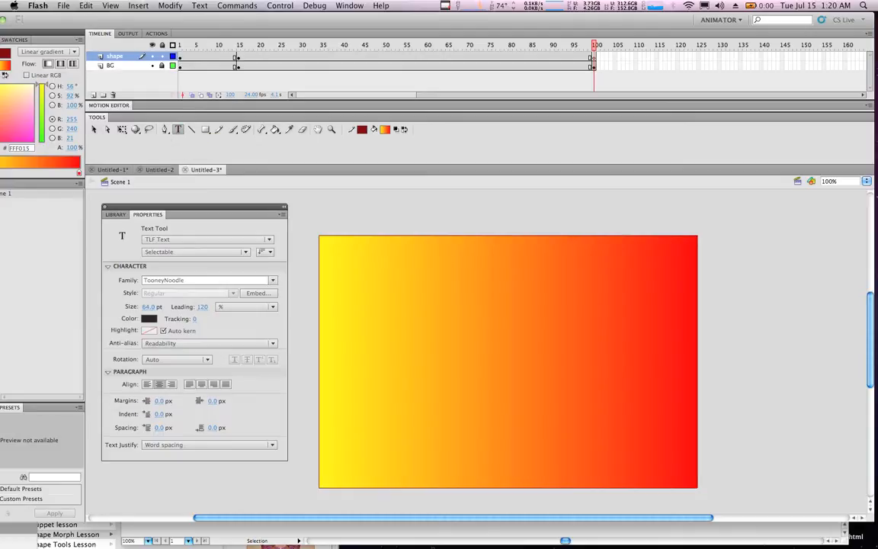
{"action": "left_click", "coordinate": [198, 279]}
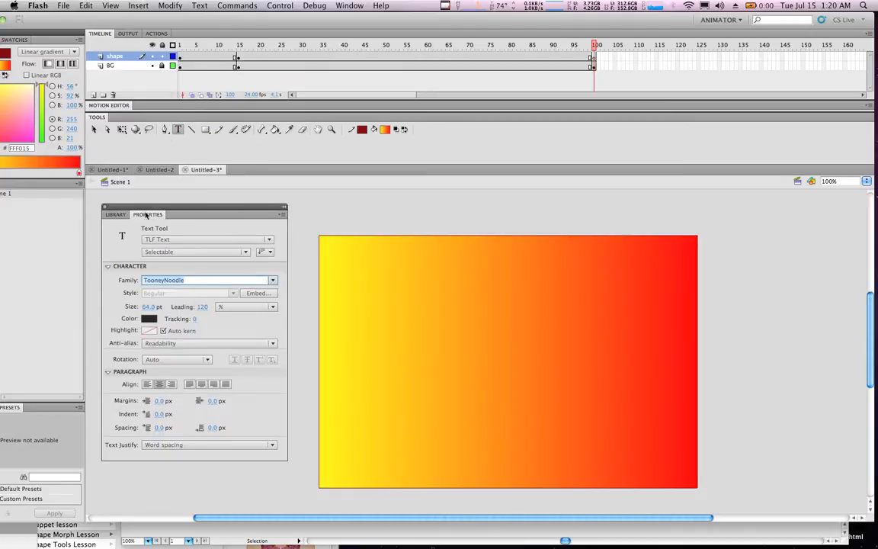
{"action": "left_click", "coordinate": [272, 281]}
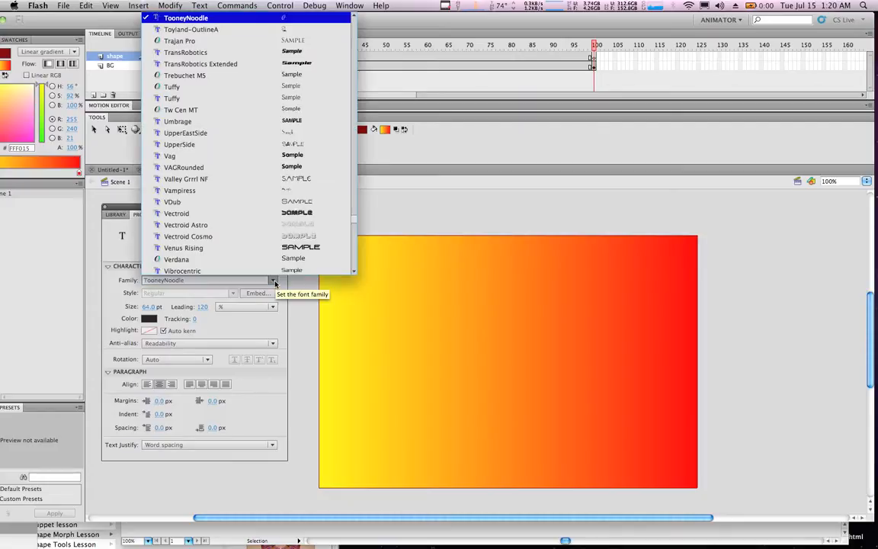
{"action": "left_click", "coordinate": [273, 281]}
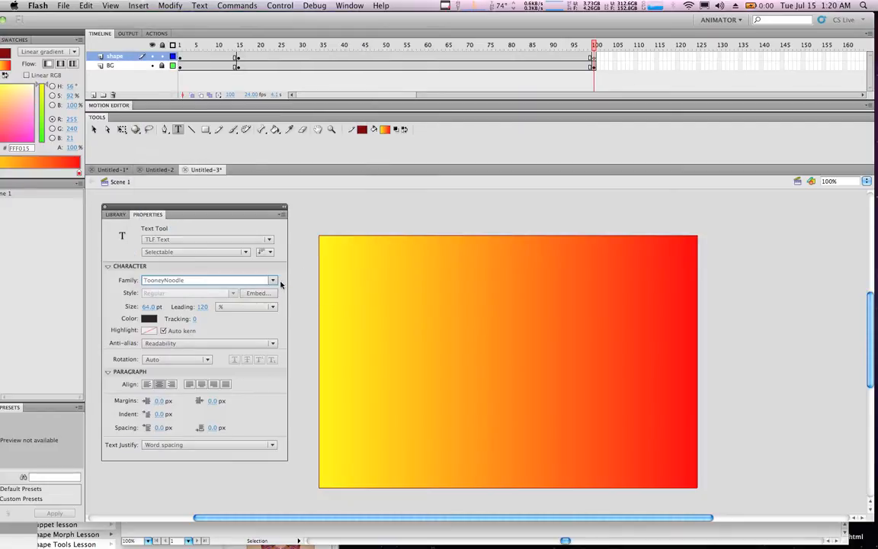
{"action": "left_click", "coordinate": [273, 281]}
{"action": "left_click", "coordinate": [212, 284]}
{"action": "left_click", "coordinate": [401, 357]}
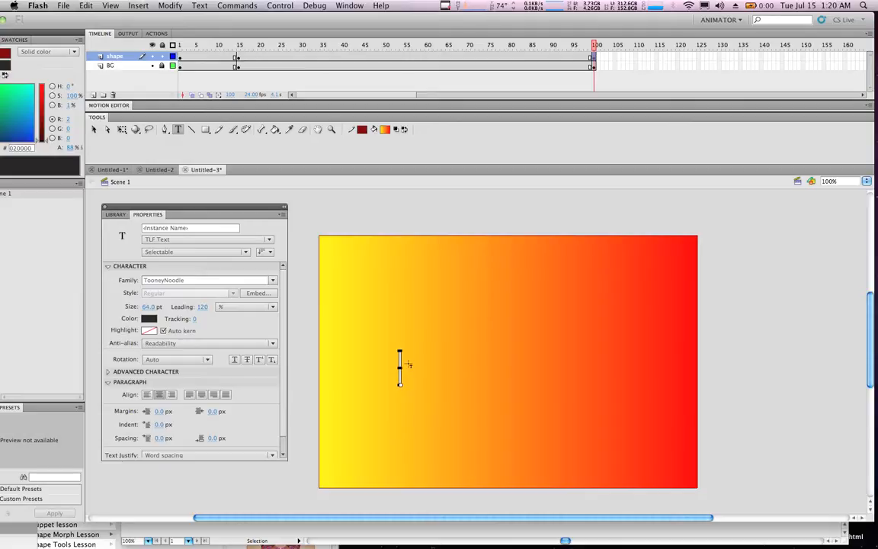
{"action": "type", "text": "asLAND CIRC"}
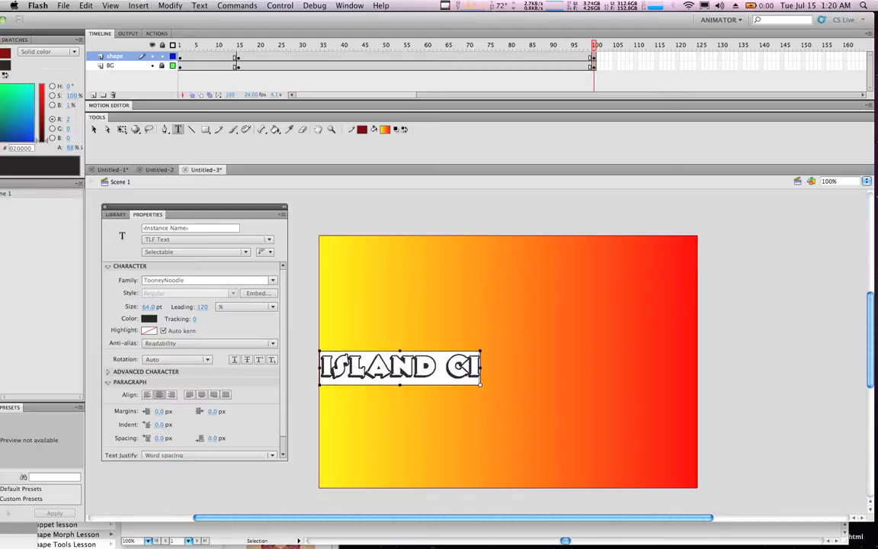
{"action": "type", "text": "US"}
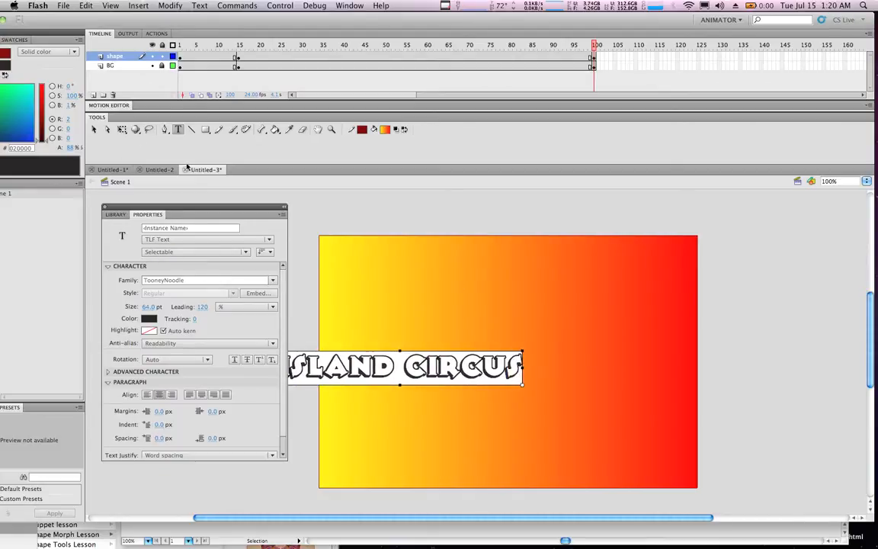
Move the ISLAND CIRCUS text fully onto the stage, to about X 115, Y 219.
{"action": "left_click_drag", "start_coordinate": [147, 308], "coordinate": [144, 306]}
{"action": "left_click", "coordinate": [94, 130]}
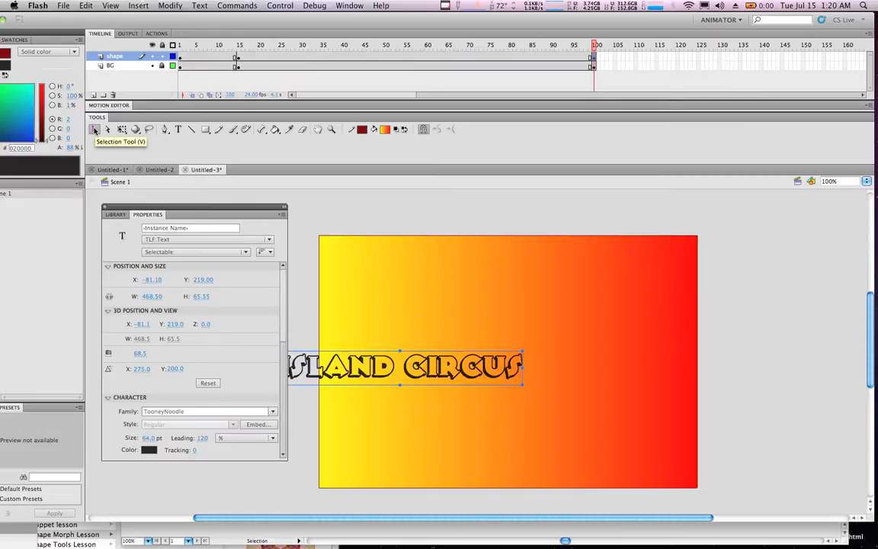
{"action": "left_click_drag", "start_coordinate": [385, 367], "coordinate": [488, 366]}
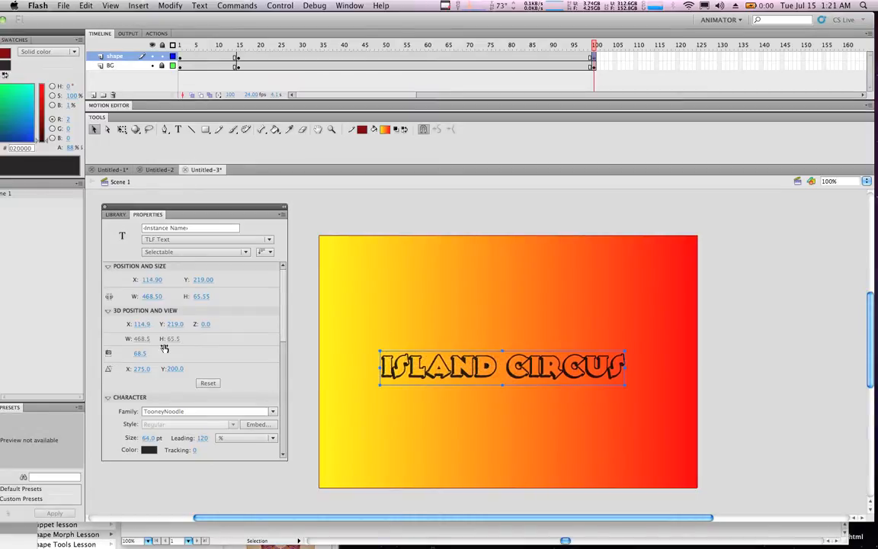
Set the ISLAND CIRCUS text's font size to 86 pt and deselect it.
{"action": "left_click", "coordinate": [139, 356]}
{"action": "left_click", "coordinate": [391, 330]}
{"action": "left_click", "coordinate": [440, 371]}
{"action": "left_click_drag", "start_coordinate": [150, 440], "coordinate": [160, 439]}
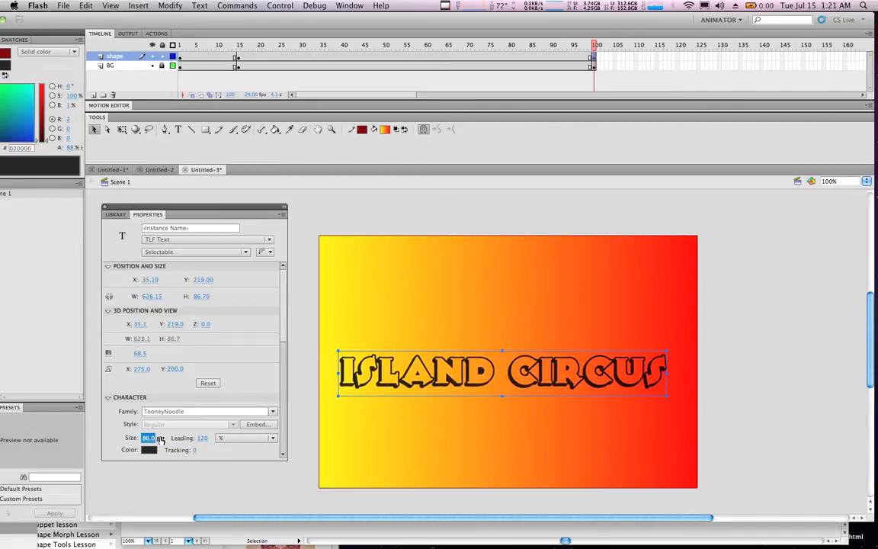
{"action": "left_click", "coordinate": [198, 483]}
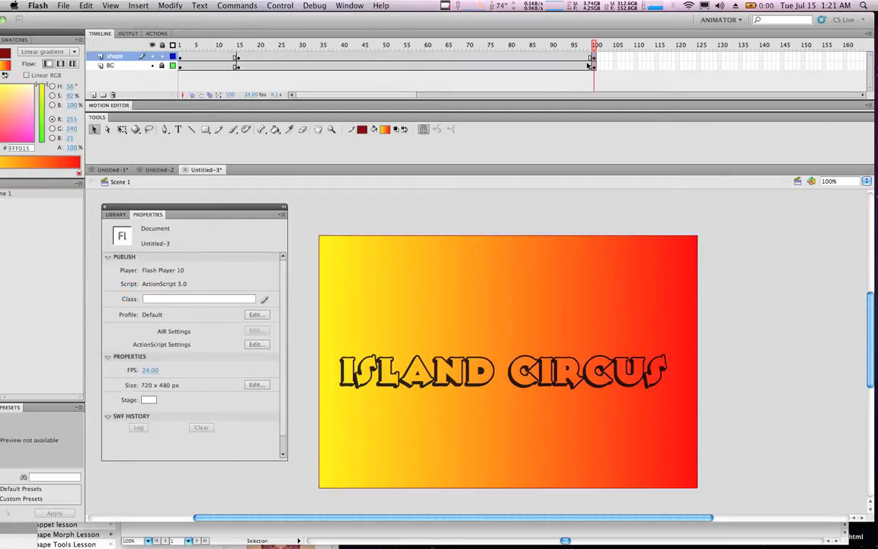
Break apart the ISLAND CIRCUS text once into separate letter objects.
{"action": "left_click", "coordinate": [478, 359]}
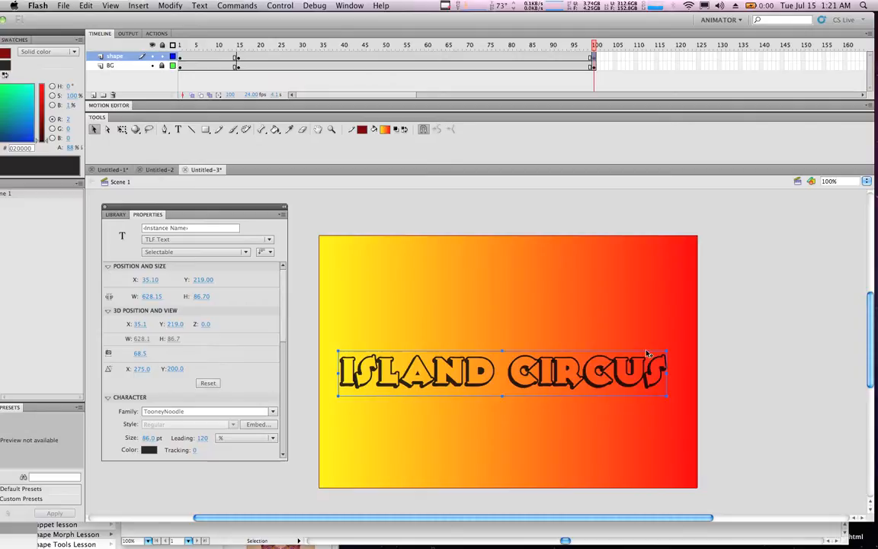
{"action": "right_click", "coordinate": [421, 366]}
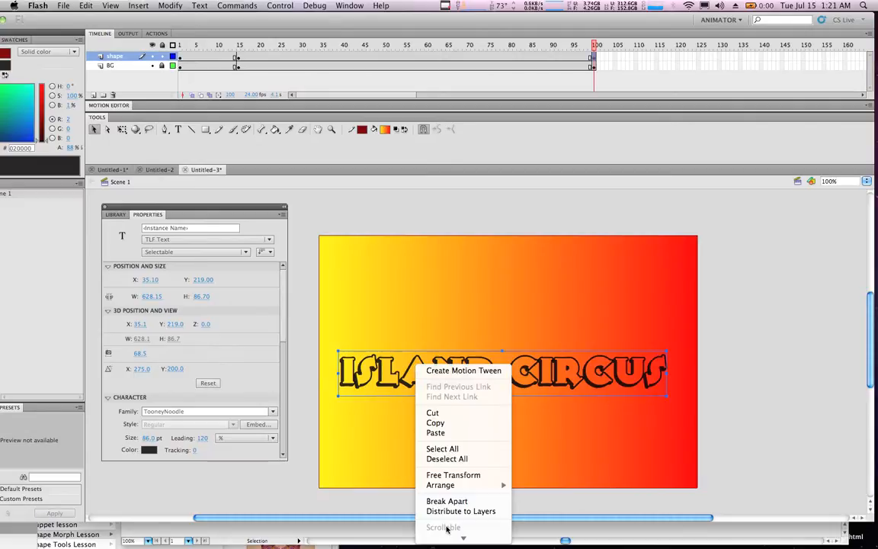
{"action": "left_click", "coordinate": [354, 418]}
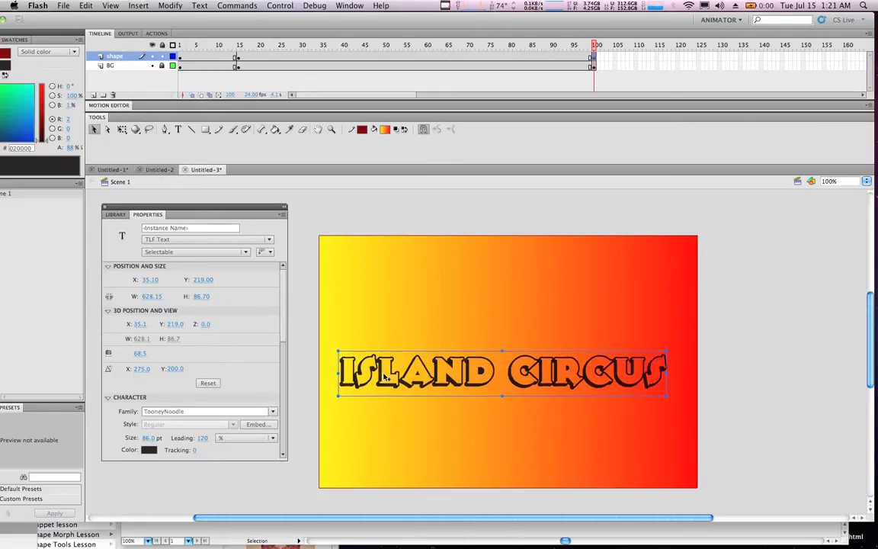
{"action": "right_click", "coordinate": [388, 372]}
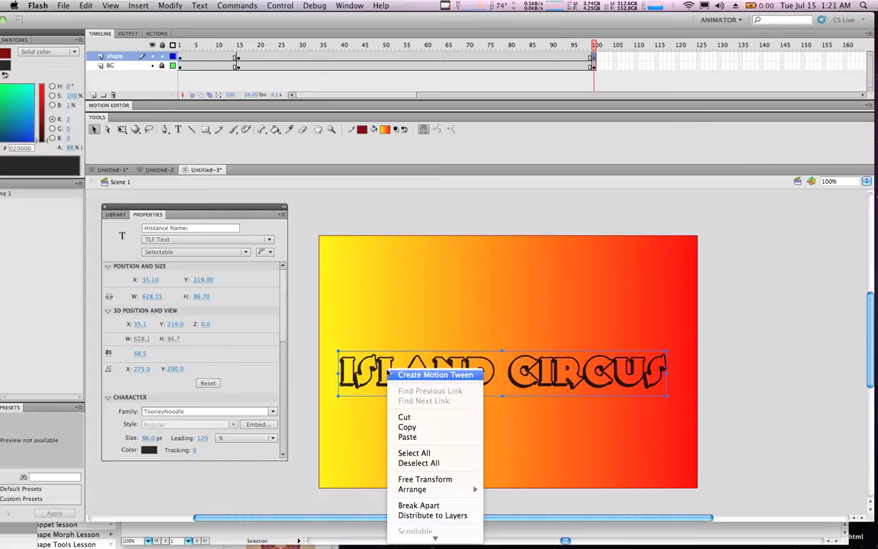
{"action": "left_click", "coordinate": [439, 506]}
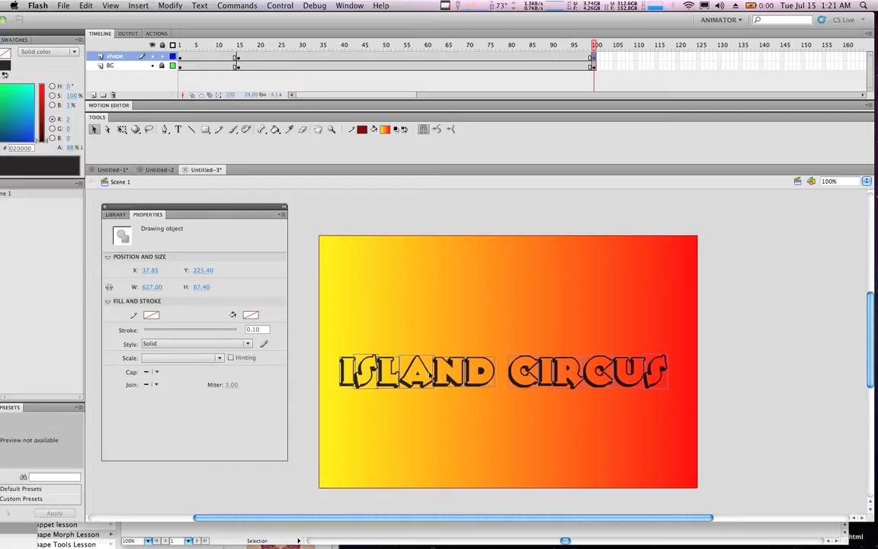
{"action": "right_click", "coordinate": [418, 369]}
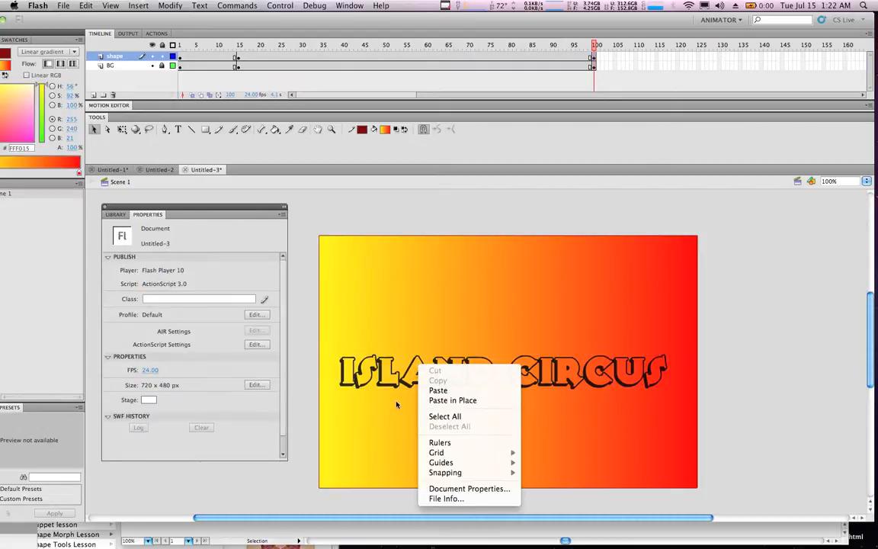
{"action": "left_click", "coordinate": [323, 353]}
{"action": "mouse_move", "coordinate": [322, 342]}
{"action": "left_mouse_down"}
{"action": "mouse_move", "coordinate": [561, 394]}
{"action": "mouse_move", "coordinate": [693, 404]}
{"action": "left_mouse_up"}
{"action": "right_click", "coordinate": [411, 373]}
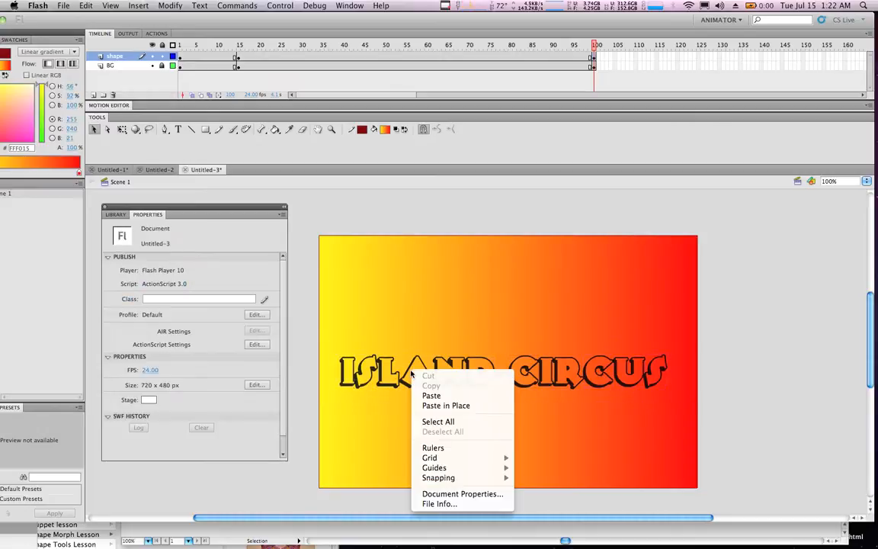
{"action": "key", "text": "Escape"}
{"action": "left_click", "coordinate": [347, 375]}
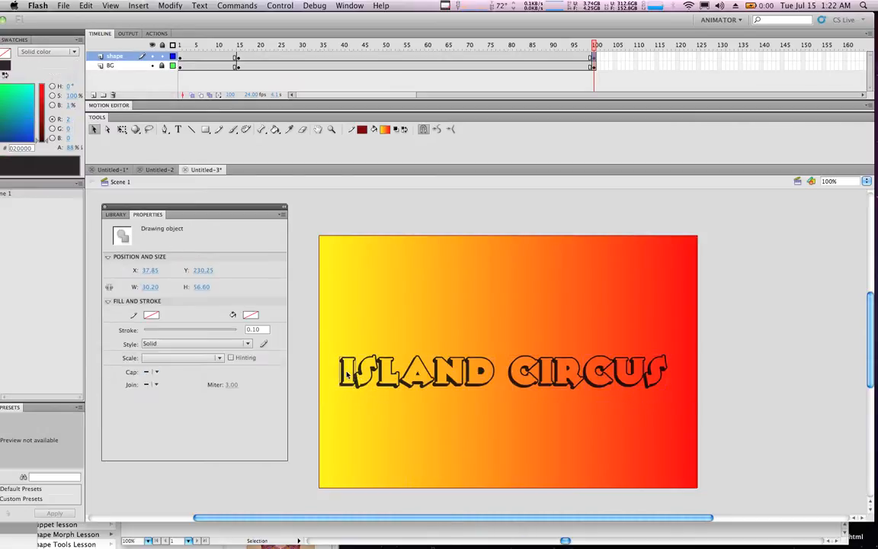
{"action": "right_click", "coordinate": [347, 375]}
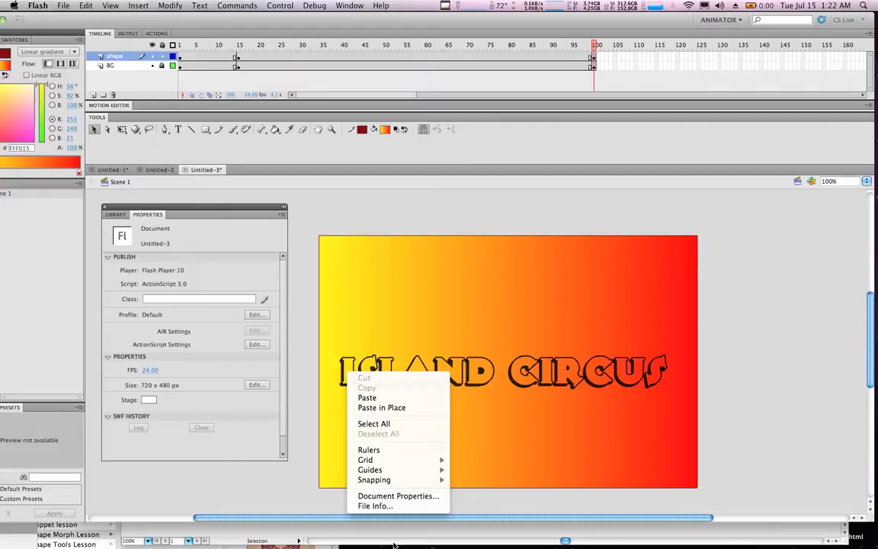
{"action": "key", "text": "Escape"}
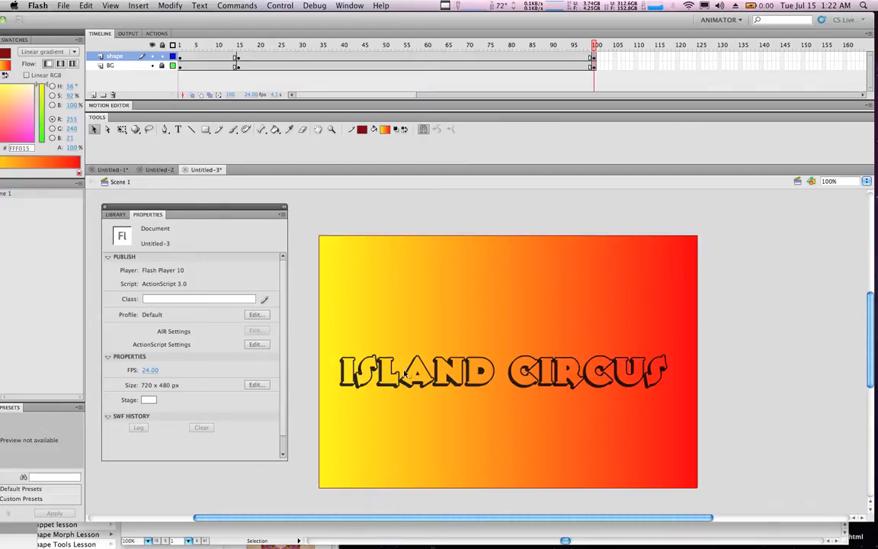
Break apart the first letter I of ISLAND into a raw shape.
{"action": "left_click", "coordinate": [342, 373]}
{"action": "right_click", "coordinate": [342, 369]}
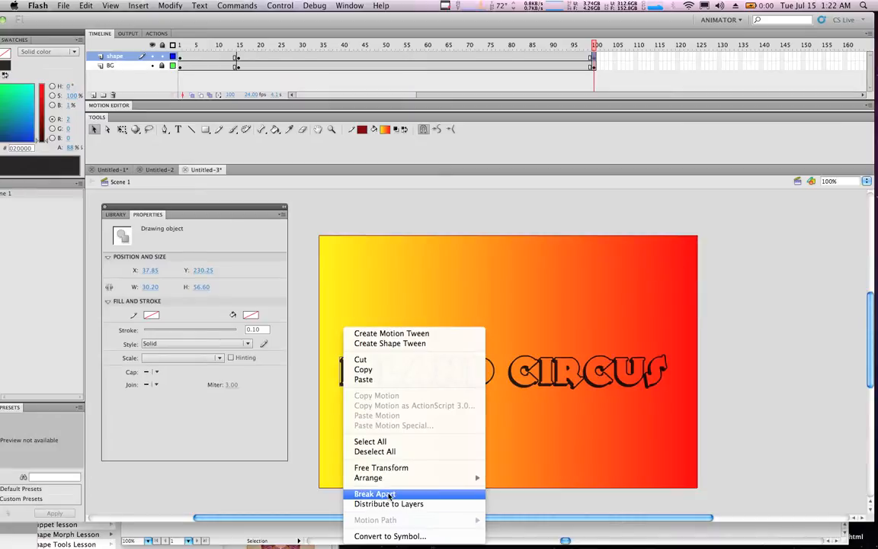
{"action": "left_click", "coordinate": [384, 494]}
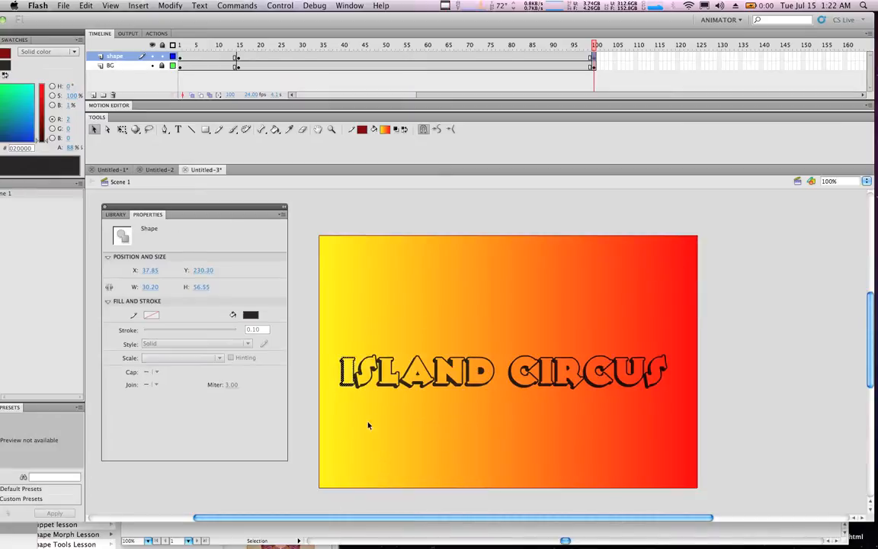
Break apart all the remaining letters after the first I into raw shapes, and deselect them.
{"action": "right_click", "coordinate": [368, 375]}
{"action": "left_click", "coordinate": [323, 306]}
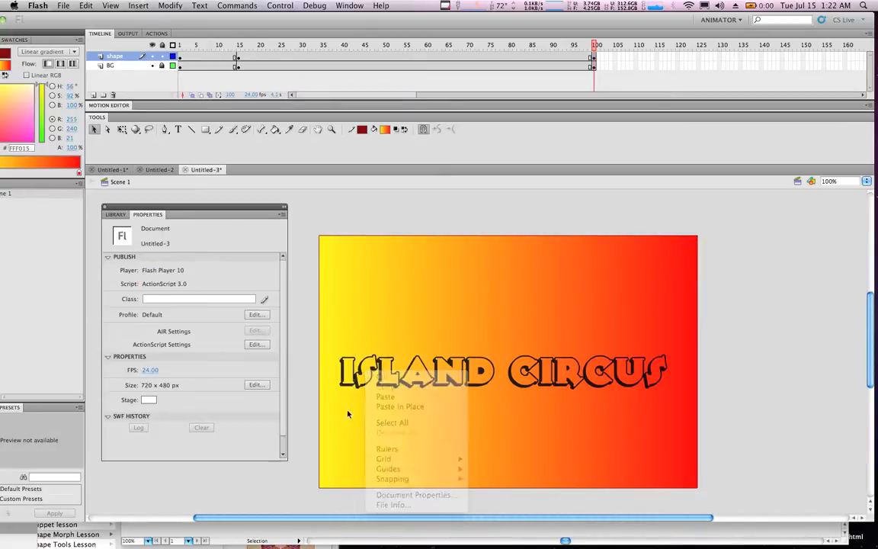
{"action": "mouse_move", "coordinate": [358, 343]}
{"action": "left_mouse_down"}
{"action": "mouse_move", "coordinate": [419, 406]}
{"action": "mouse_move", "coordinate": [681, 398]}
{"action": "left_mouse_up"}
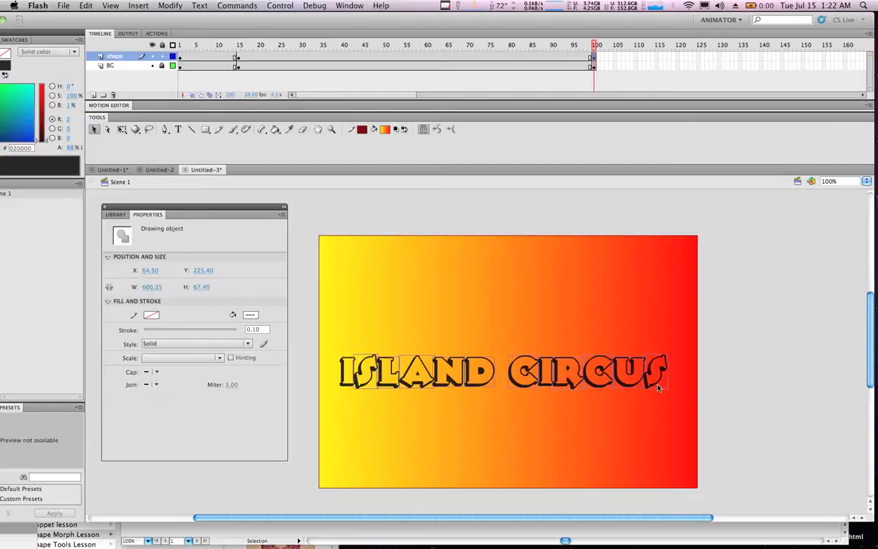
{"action": "right_click", "coordinate": [659, 385]}
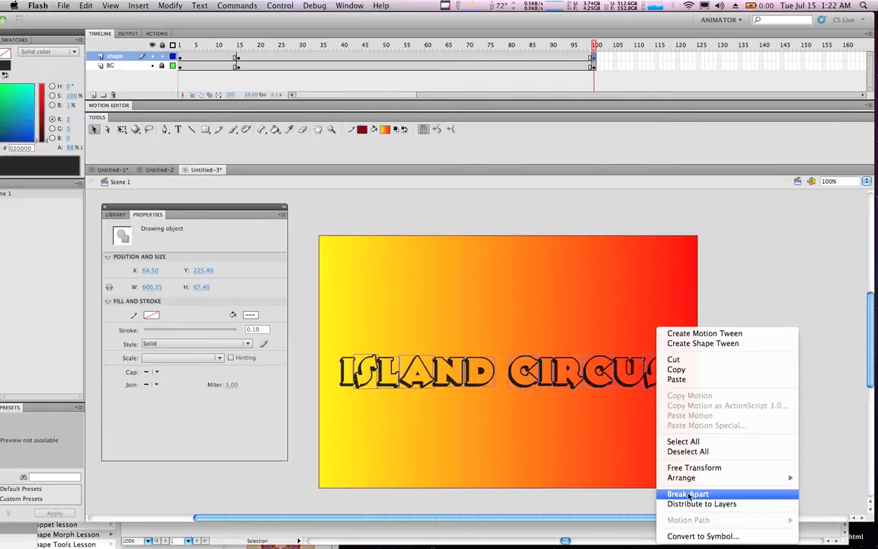
{"action": "left_click", "coordinate": [688, 494]}
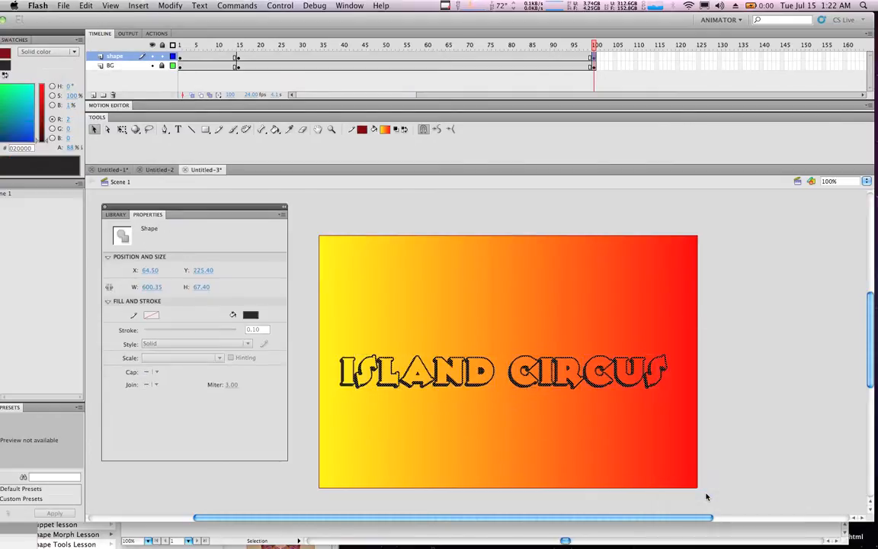
{"action": "left_click", "coordinate": [344, 371]}
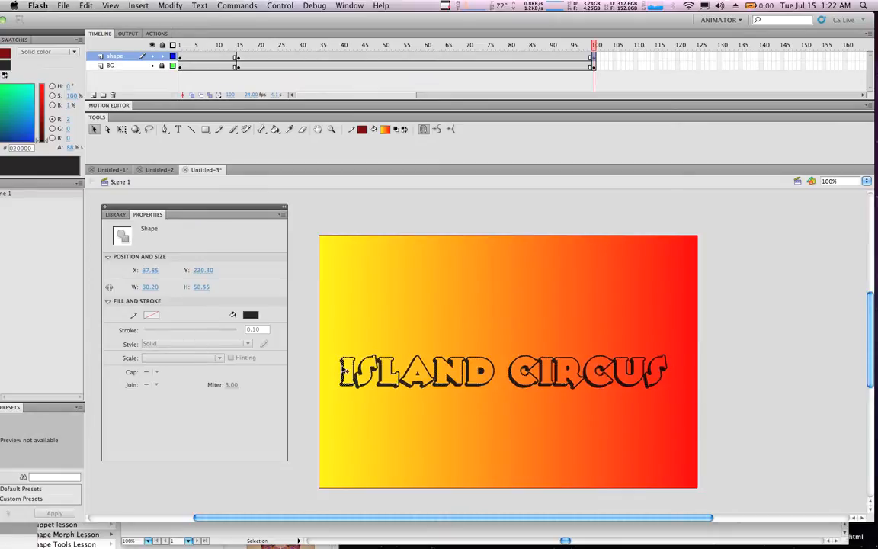
{"action": "left_click", "coordinate": [762, 346]}
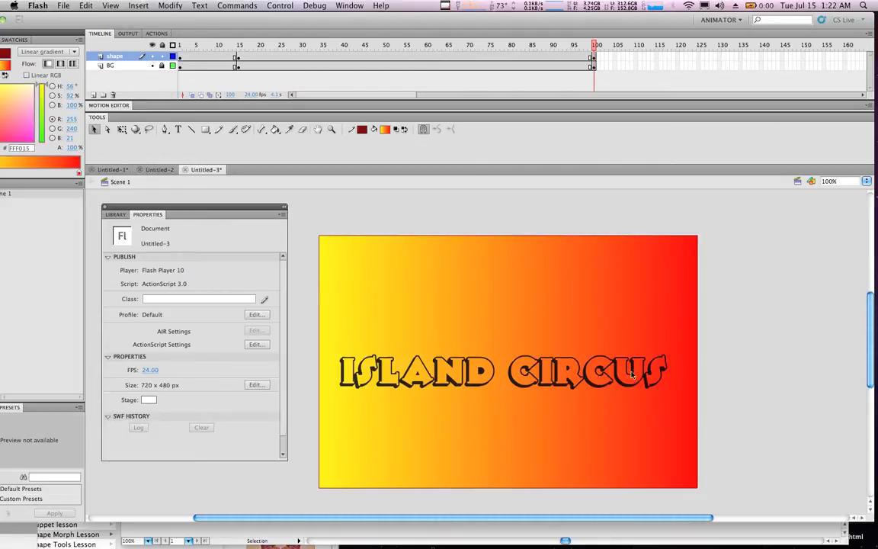
Fill the insides of all the letters in ISLAND with solid dark red #990000 using the Paint Bucket.
{"action": "left_click", "coordinate": [276, 129]}
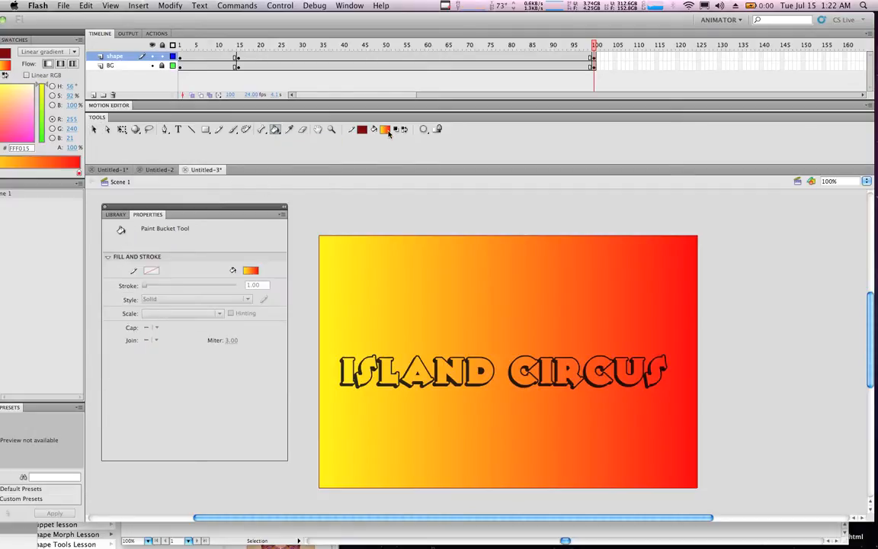
{"action": "left_click", "coordinate": [386, 130]}
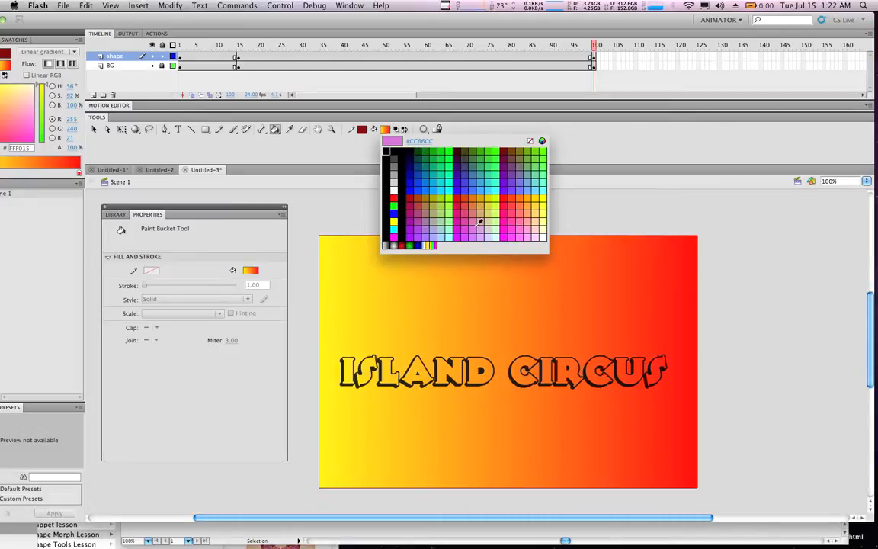
{"action": "left_click", "coordinate": [409, 195]}
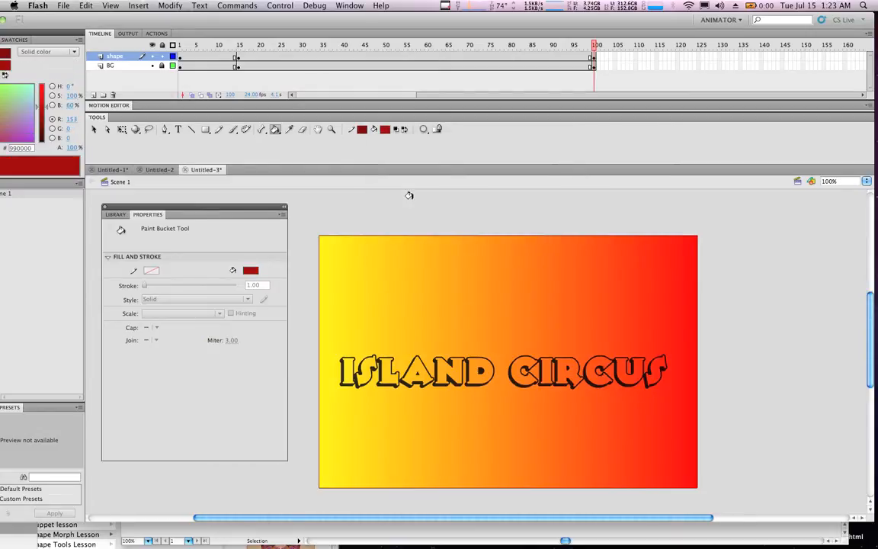
{"action": "left_click", "coordinate": [342, 365]}
{"action": "left_click", "coordinate": [364, 371]}
{"action": "left_click", "coordinate": [387, 370]}
{"action": "left_click", "coordinate": [421, 372]}
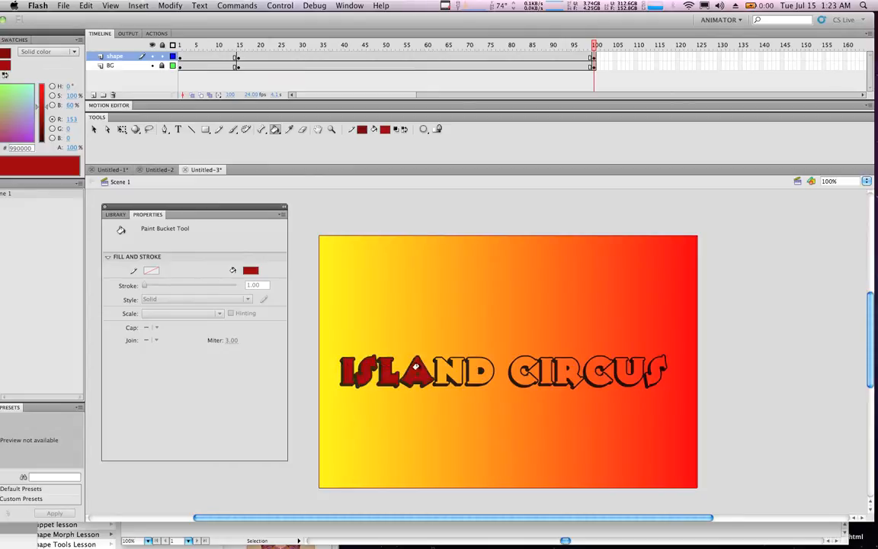
{"action": "left_click", "coordinate": [451, 371]}
{"action": "left_click", "coordinate": [480, 372]}
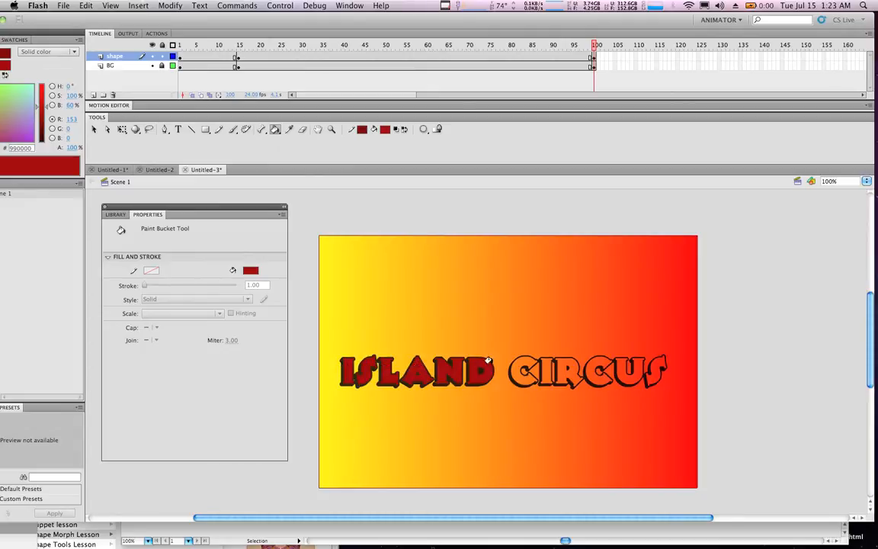
Refill the insides of all the letters in ISLAND with gold #CC9900 using the Paint Bucket.
{"action": "left_click", "coordinate": [385, 129]}
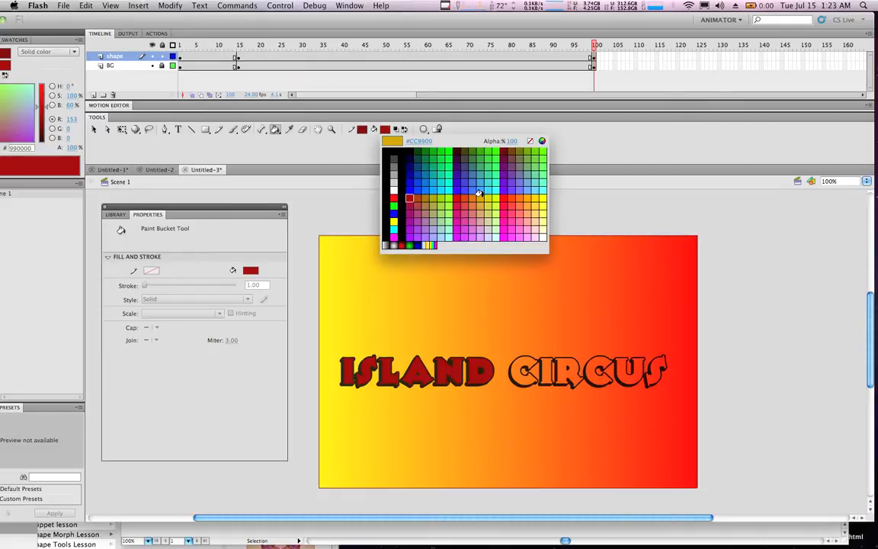
{"action": "left_click", "coordinate": [477, 194]}
{"action": "left_click", "coordinate": [348, 373]}
{"action": "left_click", "coordinate": [371, 373]}
{"action": "left_click", "coordinate": [390, 373]}
{"action": "left_click", "coordinate": [416, 373]}
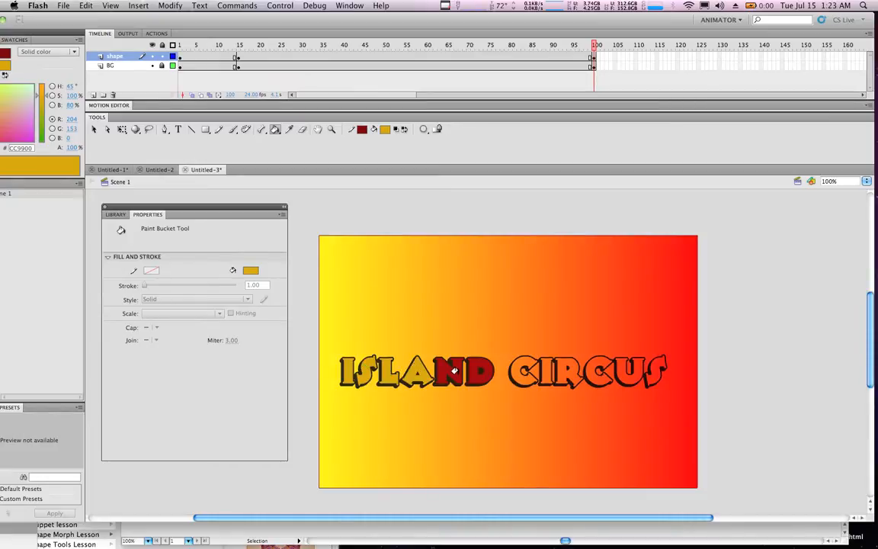
{"action": "left_click", "coordinate": [450, 373]}
{"action": "left_click", "coordinate": [480, 366]}
Fill the insides of all the letters in CIRCUS with the same gold #CC9900.
{"action": "left_click", "coordinate": [523, 374]}
{"action": "left_click", "coordinate": [547, 371]}
{"action": "left_click", "coordinate": [569, 373]}
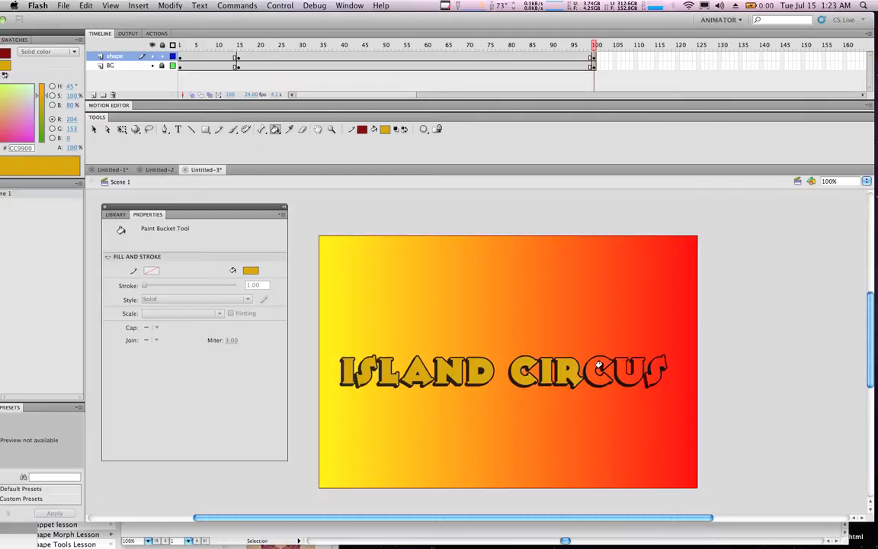
{"action": "left_click", "coordinate": [598, 373]}
{"action": "left_click", "coordinate": [626, 373]}
{"action": "left_click", "coordinate": [654, 373]}
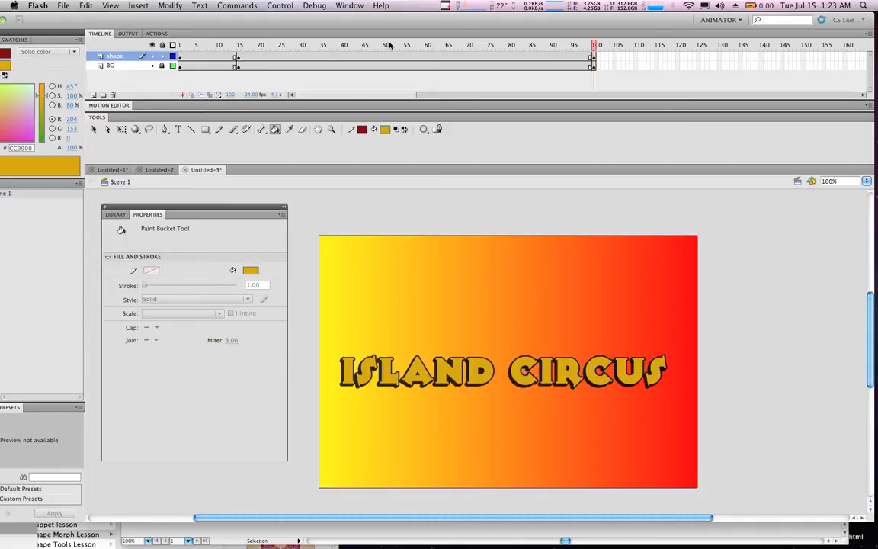
Create a shape tween on the shape layer between the keyframes at frames 15 and 100.
{"action": "left_click_drag", "start_coordinate": [586, 47], "coordinate": [238, 46]}
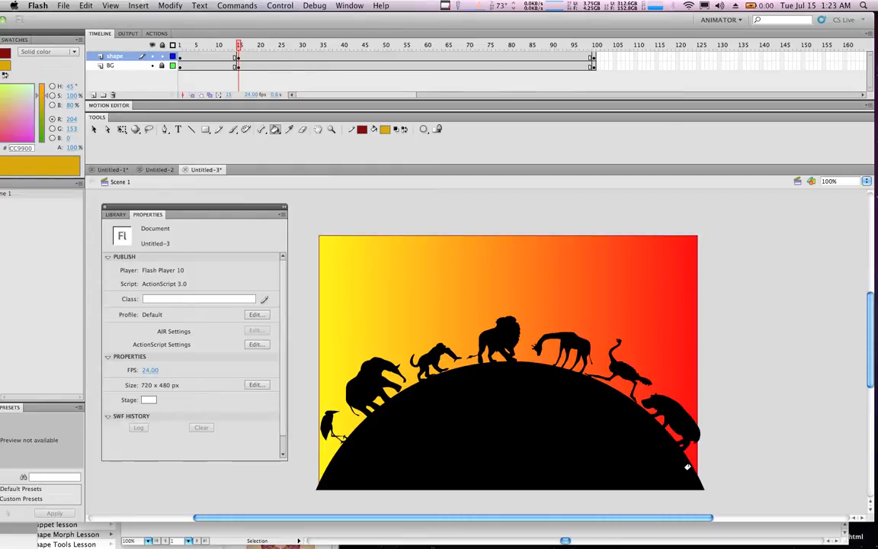
{"action": "left_click", "coordinate": [596, 46]}
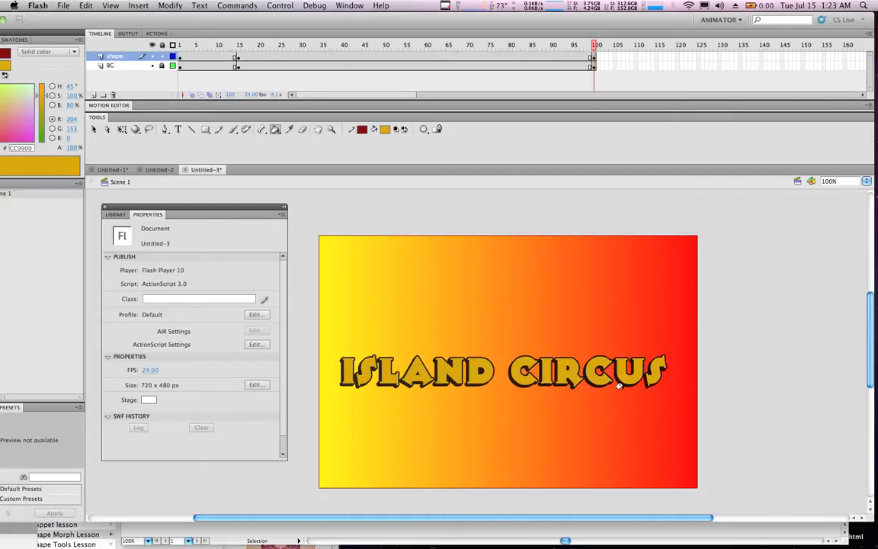
{"action": "left_click_drag", "start_coordinate": [531, 44], "coordinate": [596, 36]}
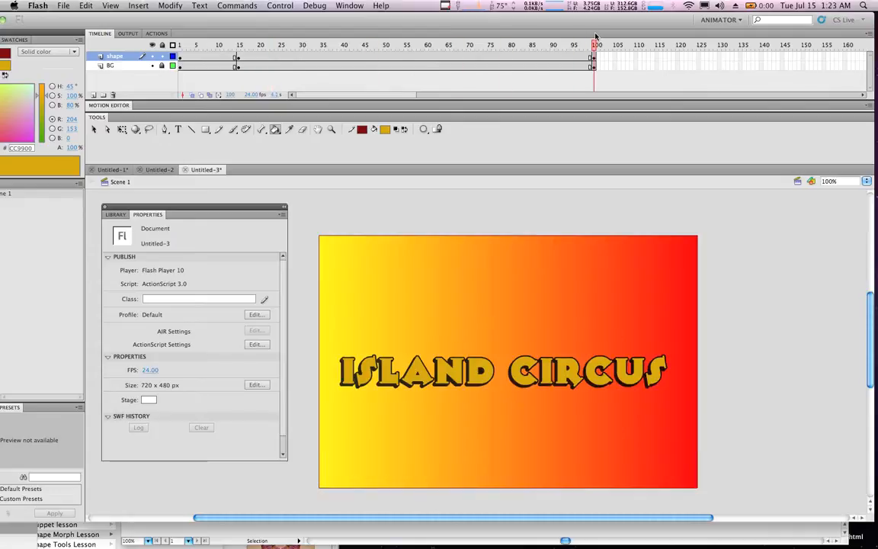
{"action": "left_click", "coordinate": [95, 129]}
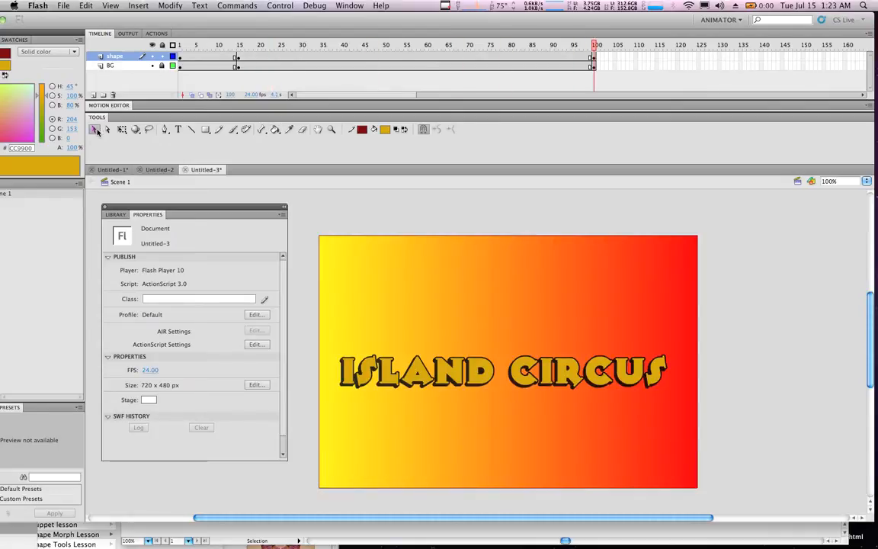
{"action": "left_click", "coordinate": [237, 58]}
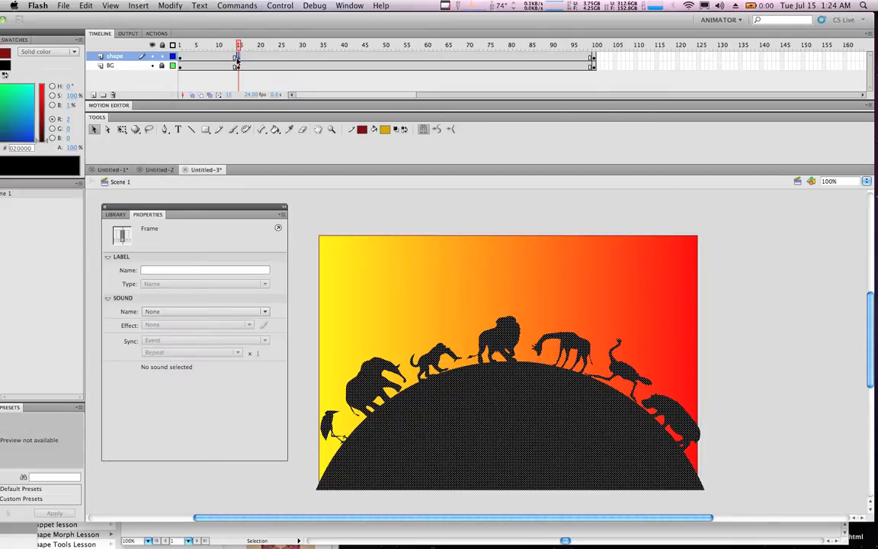
{"action": "left_click", "coordinate": [594, 58], "text": "shift"}
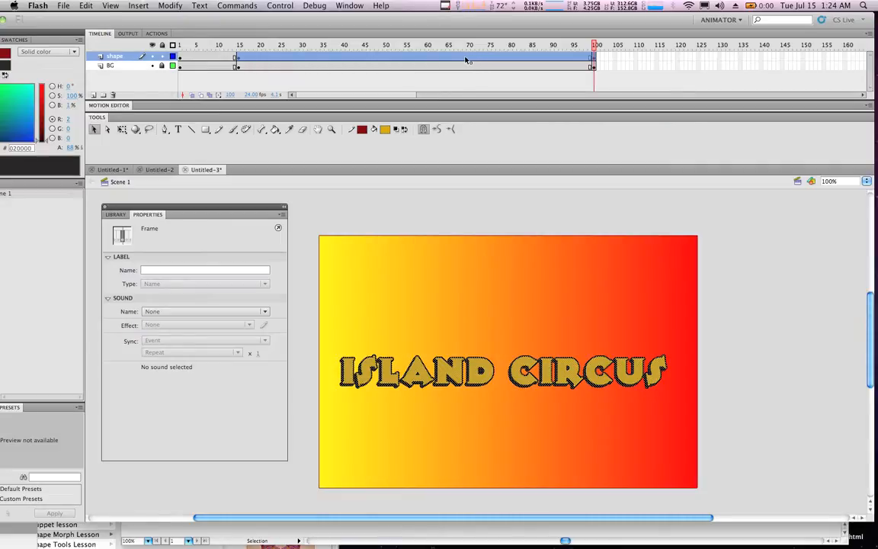
{"action": "right_click", "coordinate": [442, 59]}
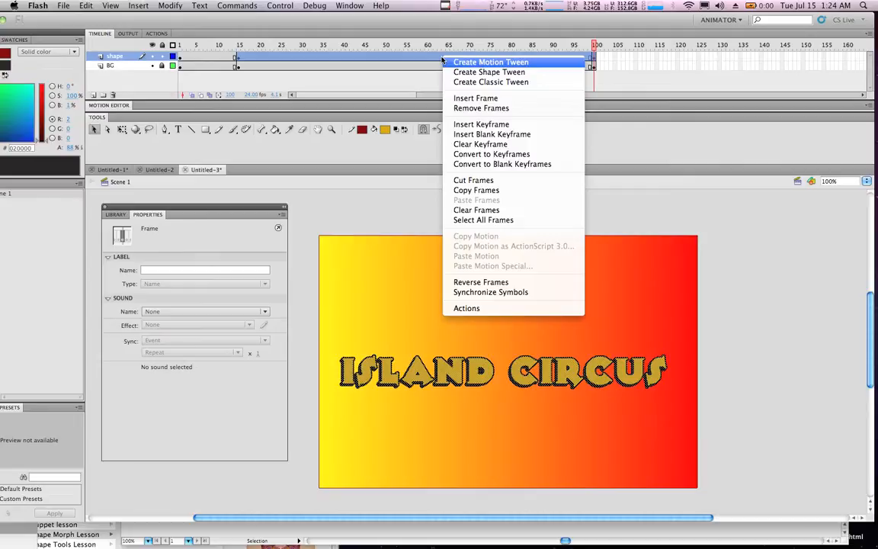
{"action": "left_click", "coordinate": [499, 72]}
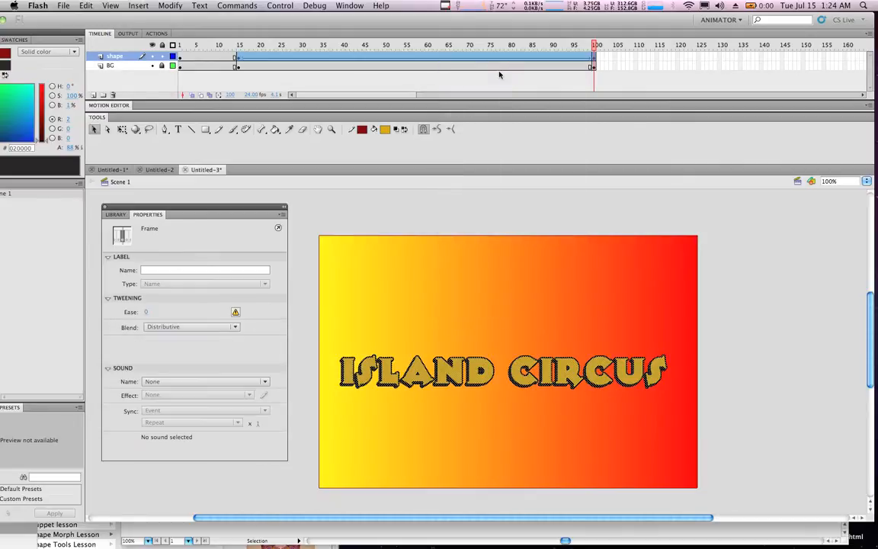
Review the tween's start and end keyframes and its frame options, and scrub through the morph up to frame 100.
{"action": "left_click", "coordinate": [240, 59]}
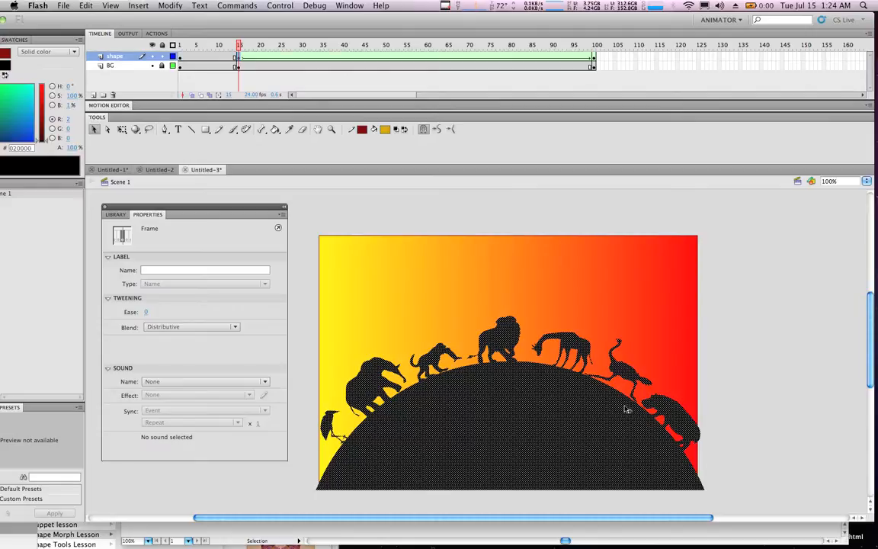
{"action": "left_click", "coordinate": [594, 59]}
{"action": "left_click_drag", "start_coordinate": [594, 59], "coordinate": [595, 74]}
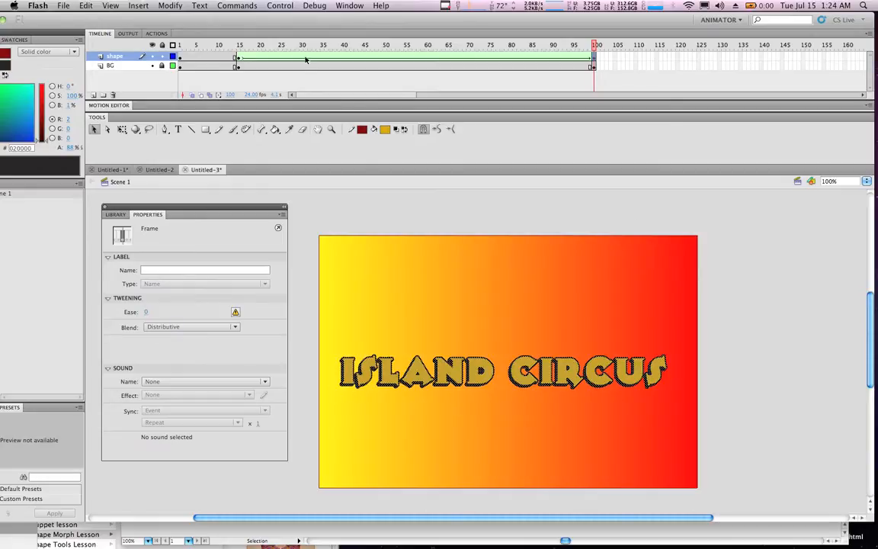
{"action": "left_click", "coordinate": [239, 59]}
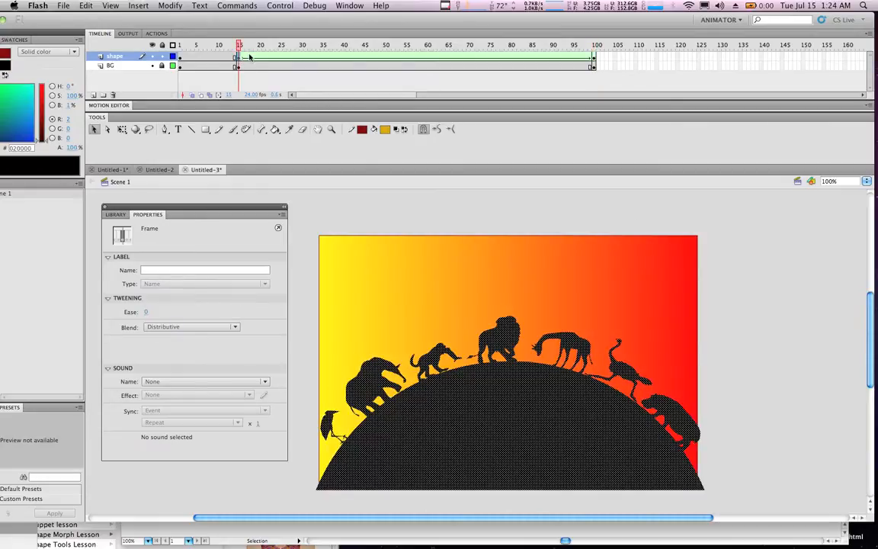
{"action": "left_click", "coordinate": [595, 59]}
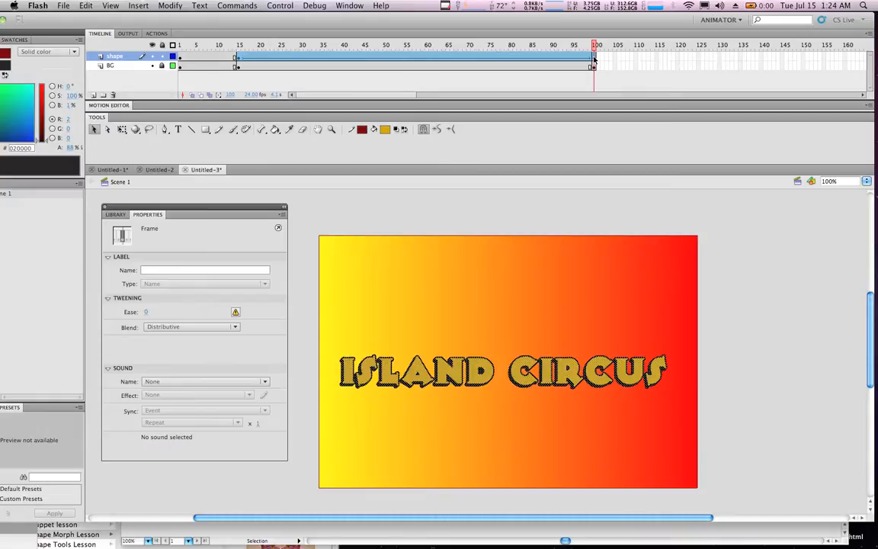
{"action": "right_click", "coordinate": [438, 60]}
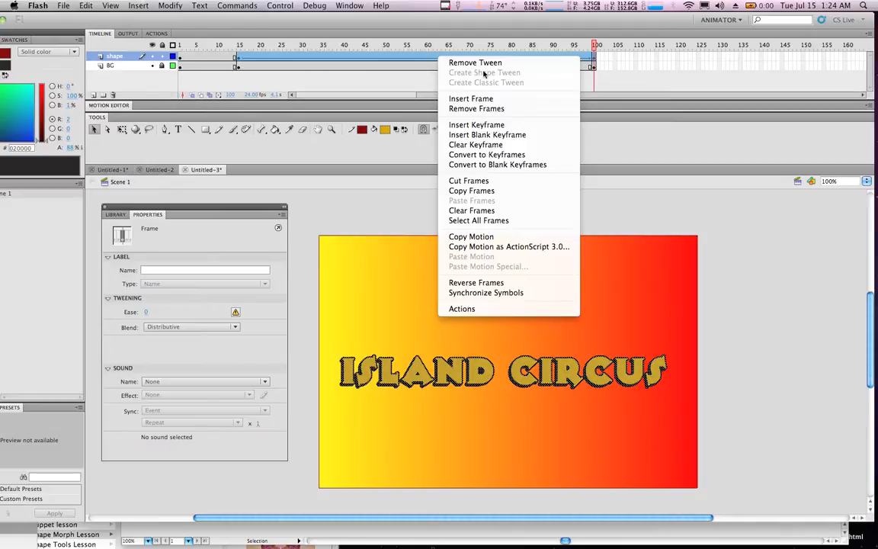
{"action": "left_click", "coordinate": [543, 74]}
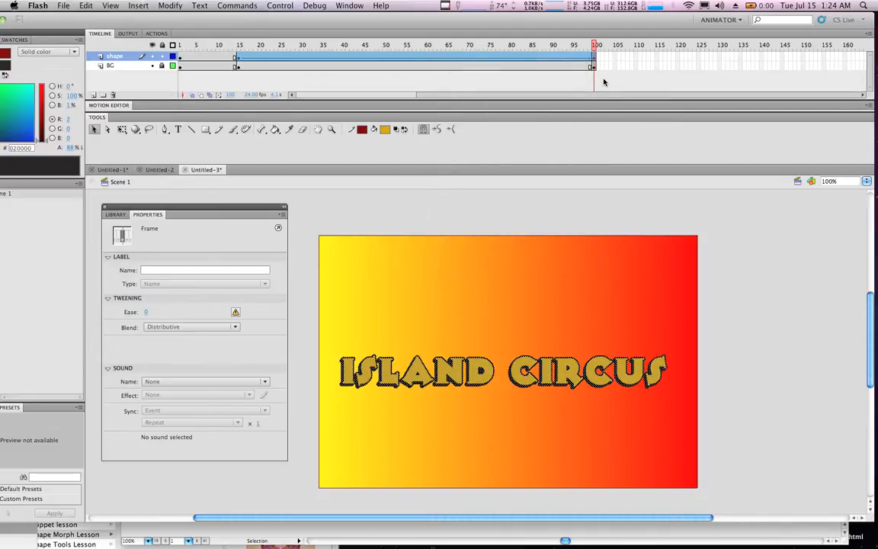
{"action": "mouse_move", "coordinate": [534, 45]}
{"action": "left_mouse_down"}
{"action": "mouse_move", "coordinate": [228, 46]}
{"action": "mouse_move", "coordinate": [580, 46]}
{"action": "mouse_move", "coordinate": [593, 65]}
{"action": "mouse_move", "coordinate": [628, 64]}
{"action": "left_mouse_up"}
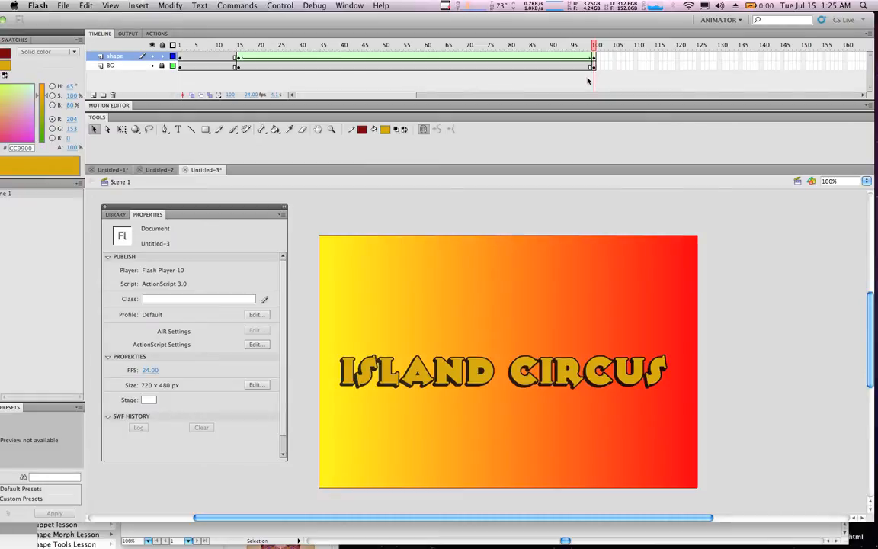
Insert keyframes at frame 150 on both the shape and BG layers.
{"action": "scroll", "coordinate": [373, 97], "scroll_direction": "right", "scroll_amount": 5}
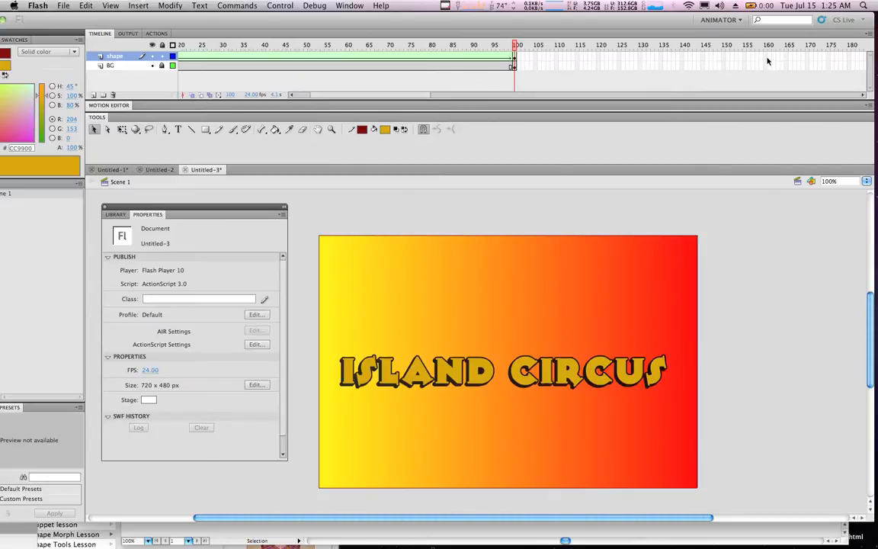
{"action": "left_click", "coordinate": [724, 56]}
{"action": "left_click", "coordinate": [724, 67]}
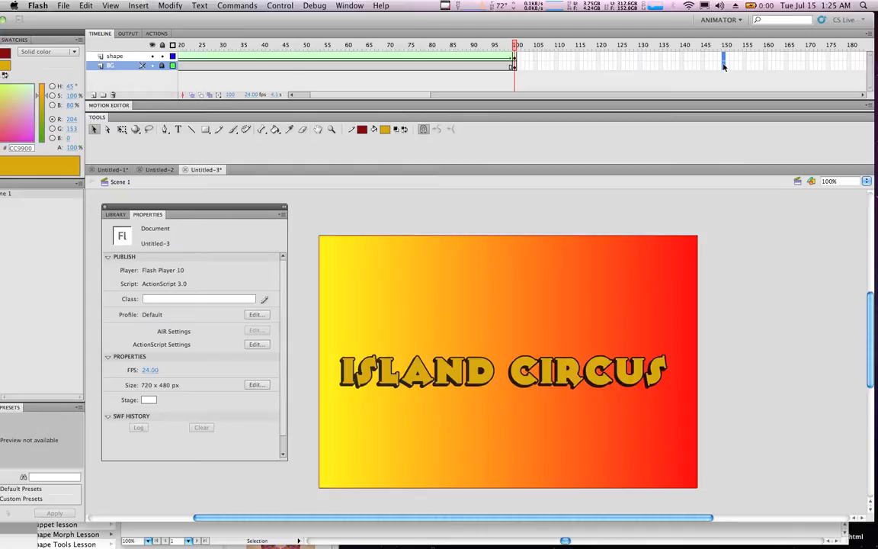
{"action": "key", "text": "F5"}
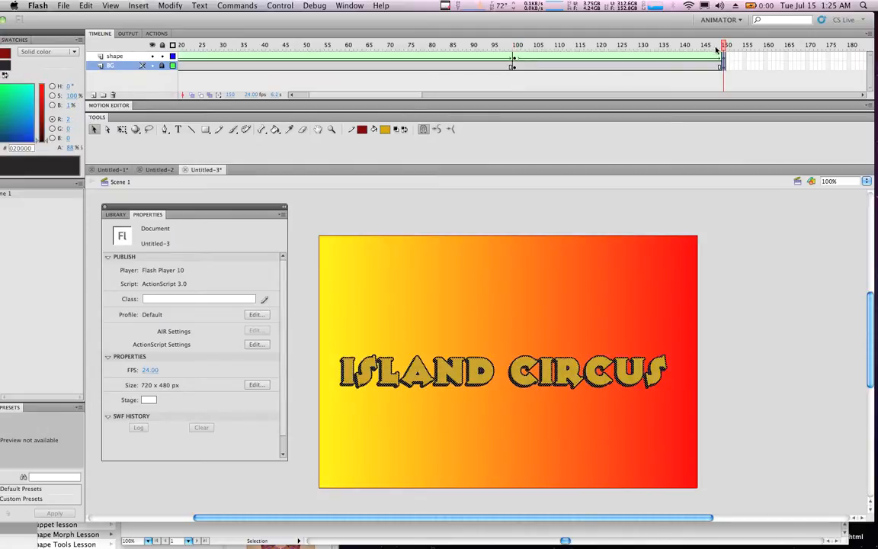
Remove the tween from the shape layer between frames 100 and 150.
{"action": "left_click_drag", "start_coordinate": [647, 45], "coordinate": [3, 52]}
{"action": "left_click_drag", "start_coordinate": [182, 44], "coordinate": [137, 39]}
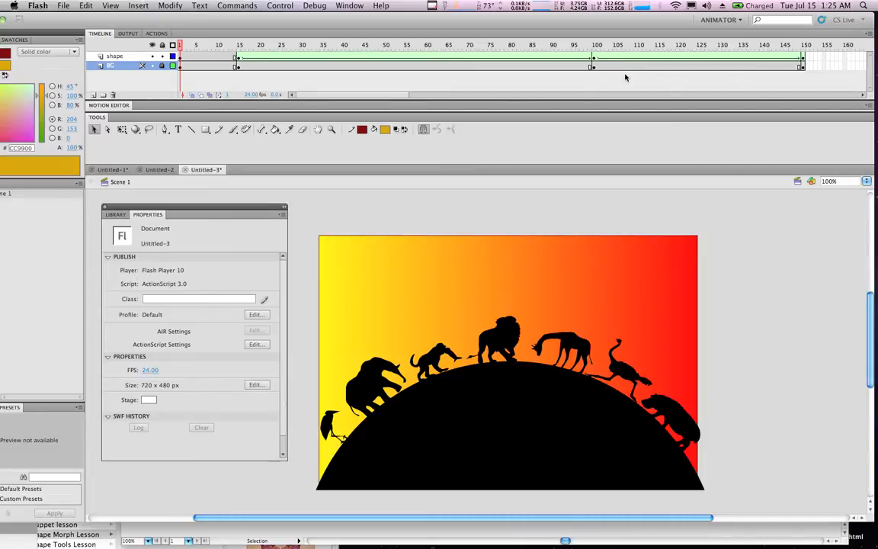
{"action": "left_click_drag", "start_coordinate": [596, 45], "coordinate": [610, 46]}
{"action": "left_click", "coordinate": [801, 56]}
{"action": "left_click_drag", "start_coordinate": [593, 58], "coordinate": [801, 58]}
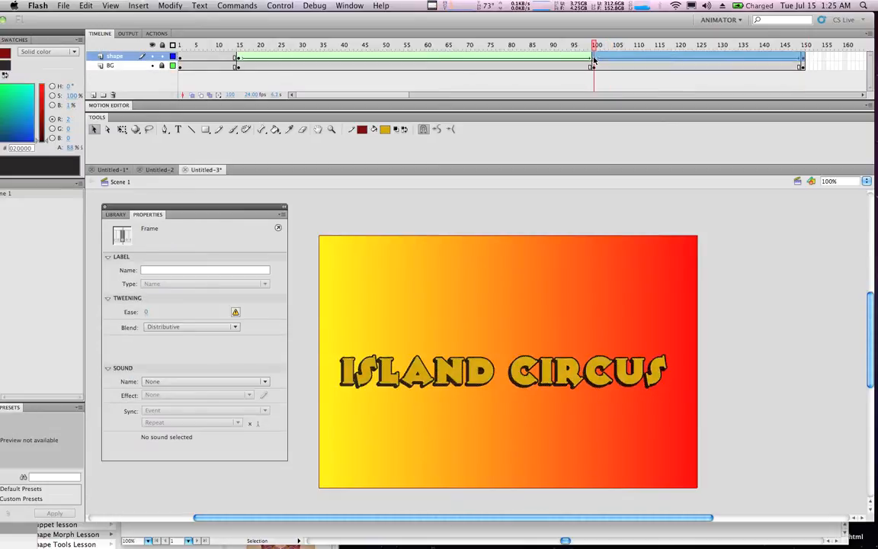
{"action": "right_click", "coordinate": [656, 58]}
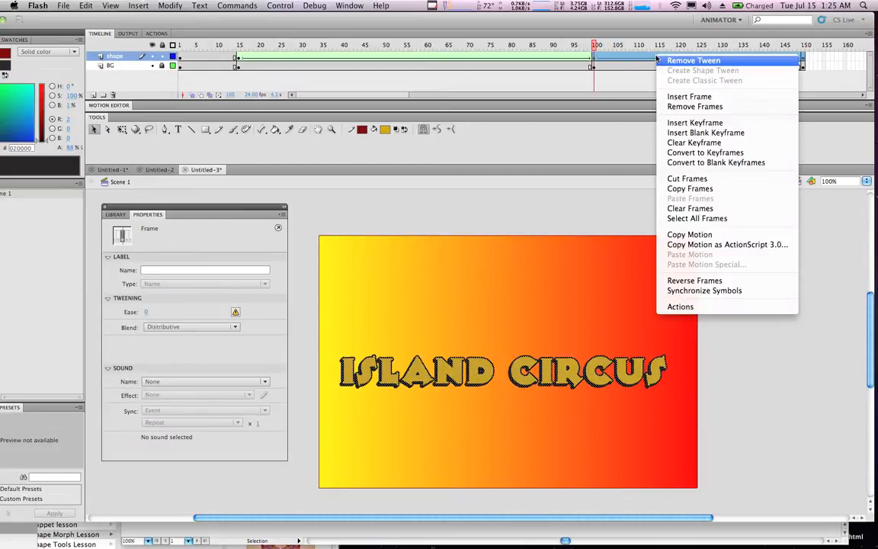
{"action": "left_click", "coordinate": [700, 61]}
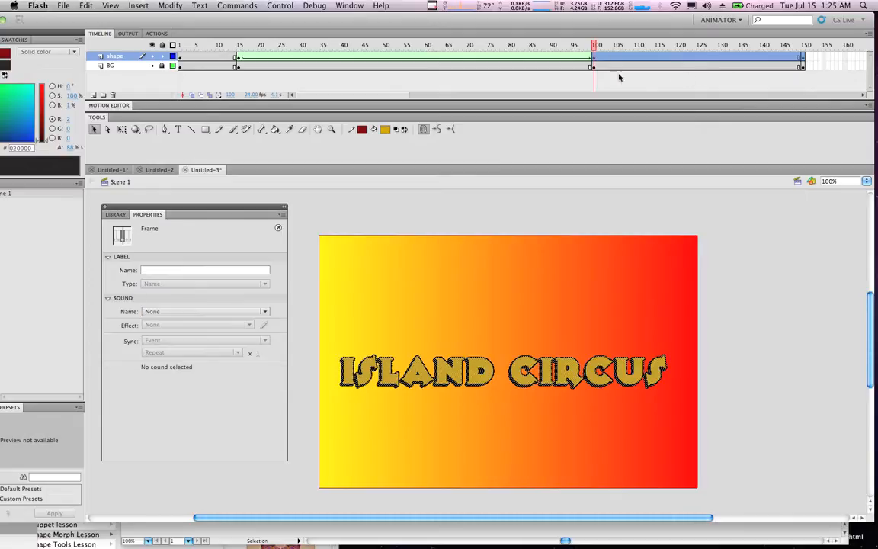
Rewind the animation to frame 1 and play it through to check the morph.
{"action": "left_click", "coordinate": [179, 55]}
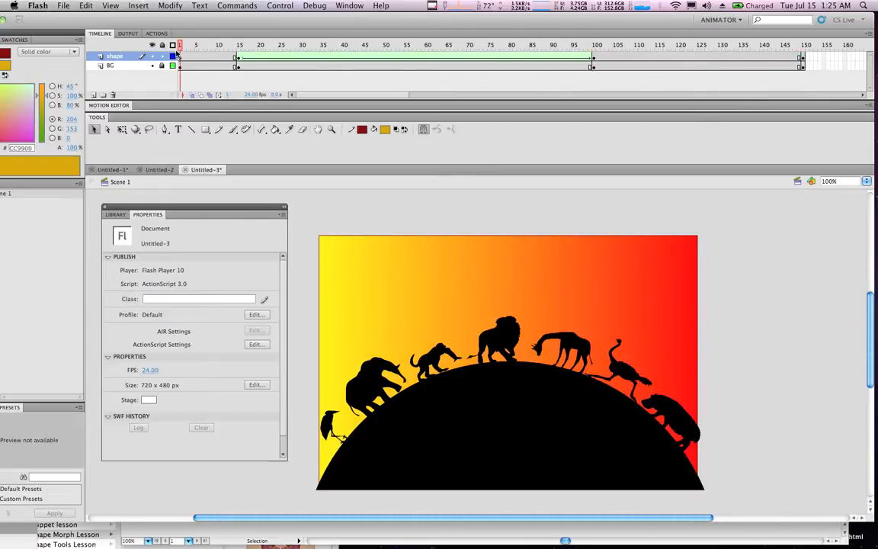
{"action": "left_click", "coordinate": [282, 7]}
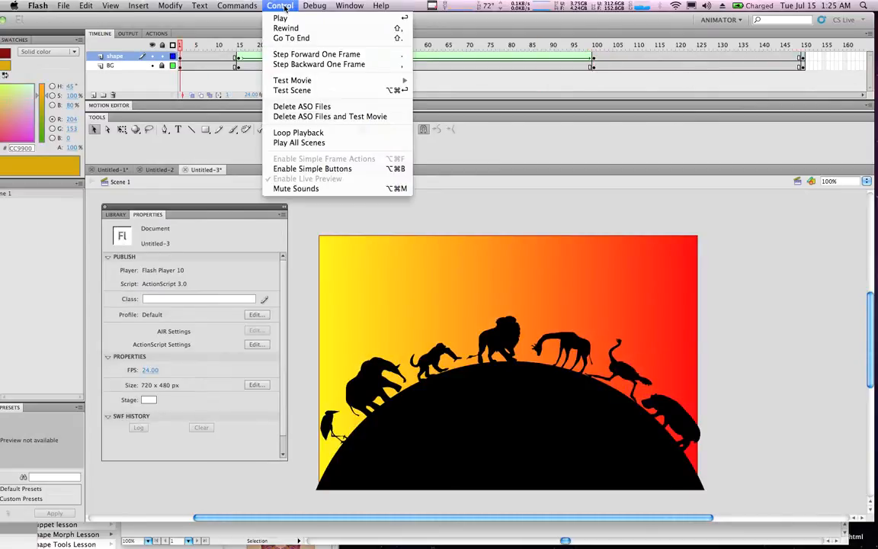
{"action": "left_click", "coordinate": [287, 28]}
{"action": "left_click", "coordinate": [281, 6]}
{"action": "left_click", "coordinate": [294, 20]}
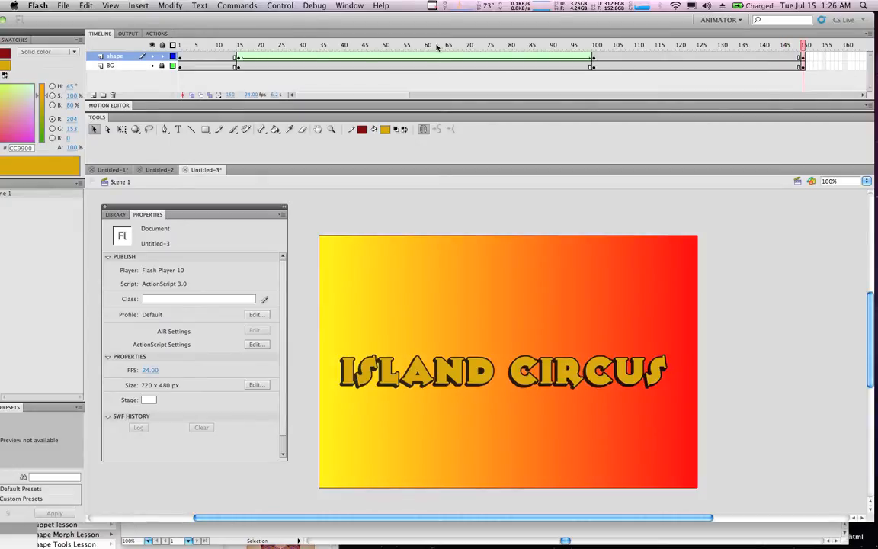
Go to frame 15, lasso only the lion silhouette out of the animal shape, and copy it.
{"action": "left_click_drag", "start_coordinate": [638, 43], "coordinate": [239, 29]}
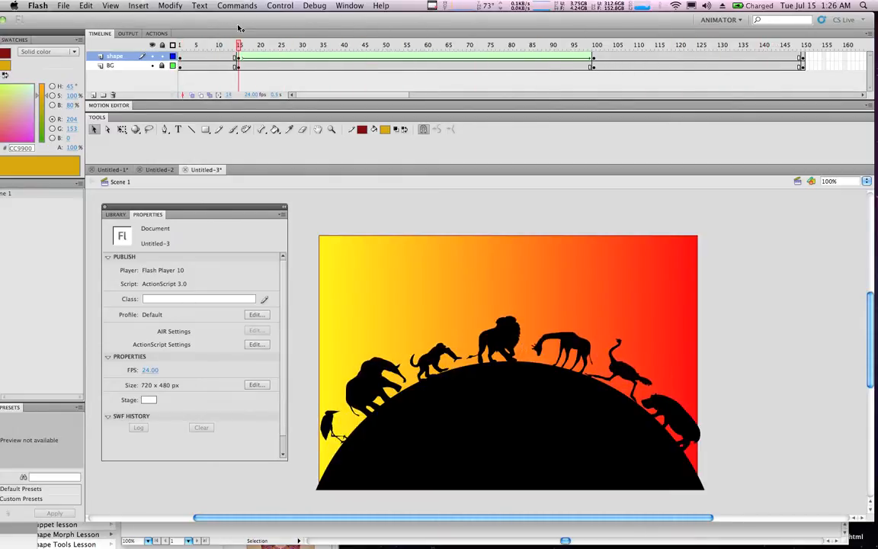
{"action": "left_click", "coordinate": [503, 336]}
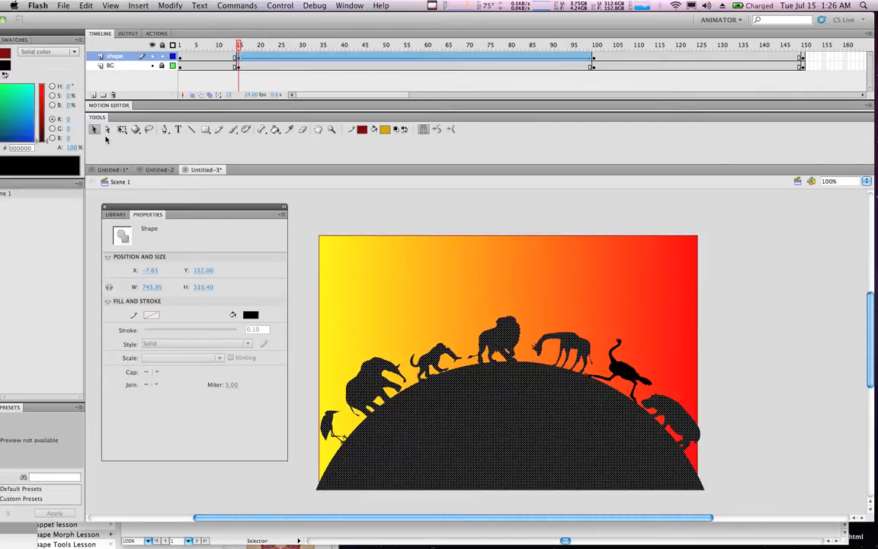
{"action": "left_click", "coordinate": [149, 130]}
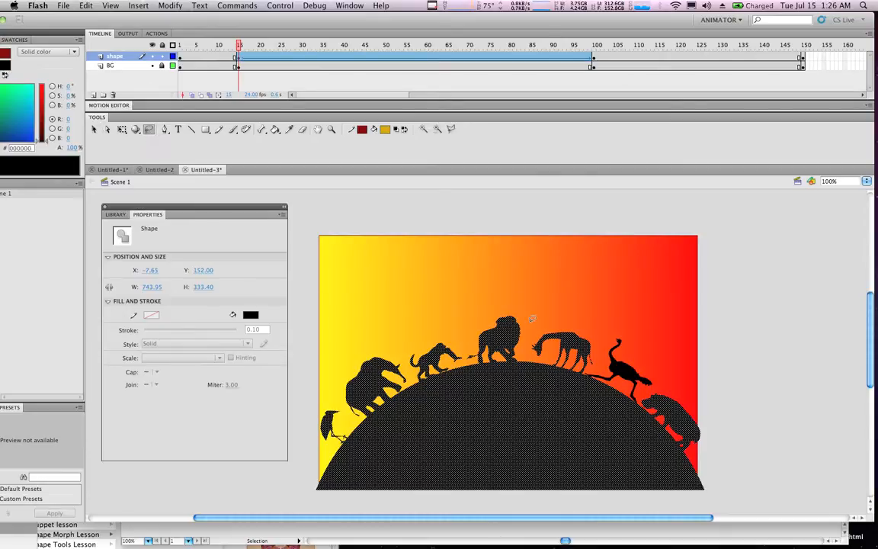
{"action": "mouse_move", "coordinate": [519, 297]}
{"action": "left_mouse_down"}
{"action": "mouse_move", "coordinate": [457, 308]}
{"action": "mouse_move", "coordinate": [465, 351]}
{"action": "mouse_move", "coordinate": [488, 360]}
{"action": "mouse_move", "coordinate": [520, 352]}
{"action": "mouse_move", "coordinate": [529, 328]}
{"action": "mouse_move", "coordinate": [518, 297]}
{"action": "left_mouse_up"}
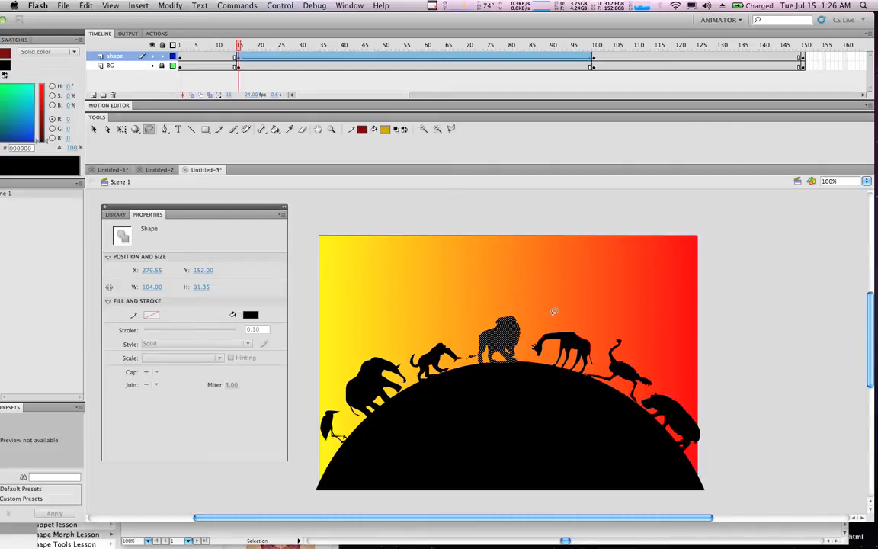
{"action": "key", "text": "super+c"}
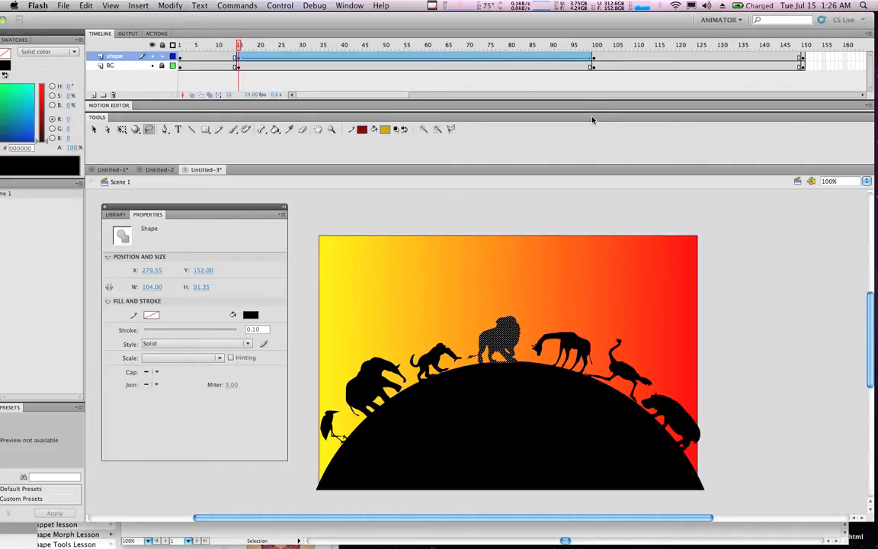
Add a new layer above the shape layer and name it lion.
{"action": "left_click", "coordinate": [93, 95]}
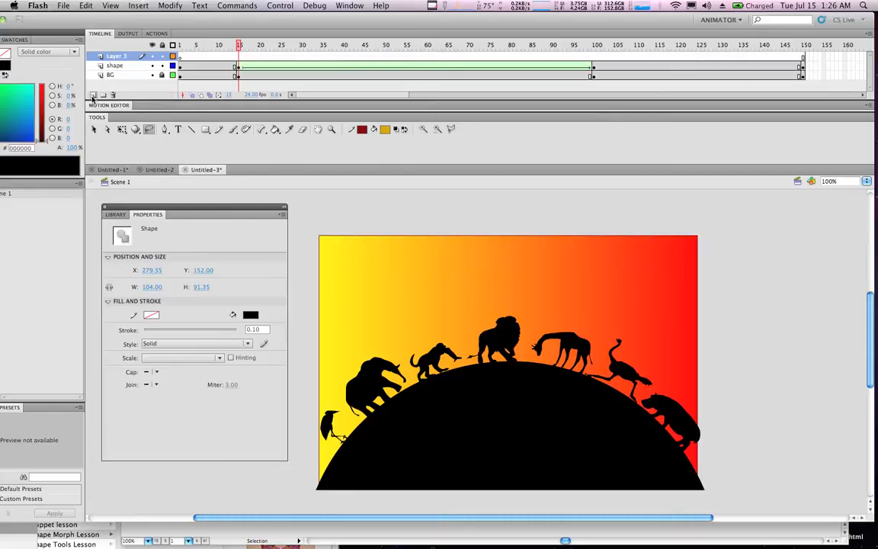
{"action": "left_click", "coordinate": [115, 55]}
{"action": "double_click", "coordinate": [116, 56]}
{"action": "key", "text": "BackSpace"}
{"action": "type", "text": "lion"}
{"action": "key", "text": "Return"}
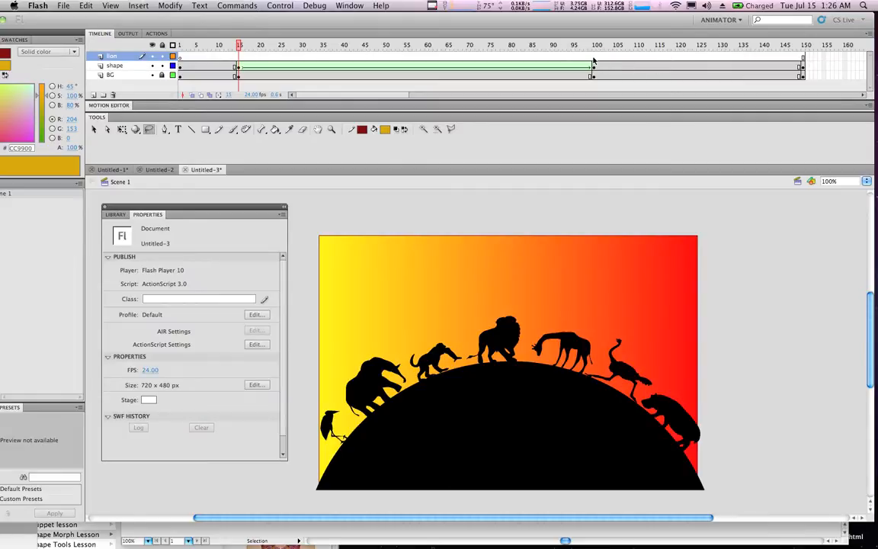
Insert a keyframe at frame 100 on the lion layer, paste the lion in place, and move it below the lettering.
{"action": "left_click", "coordinate": [594, 56]}
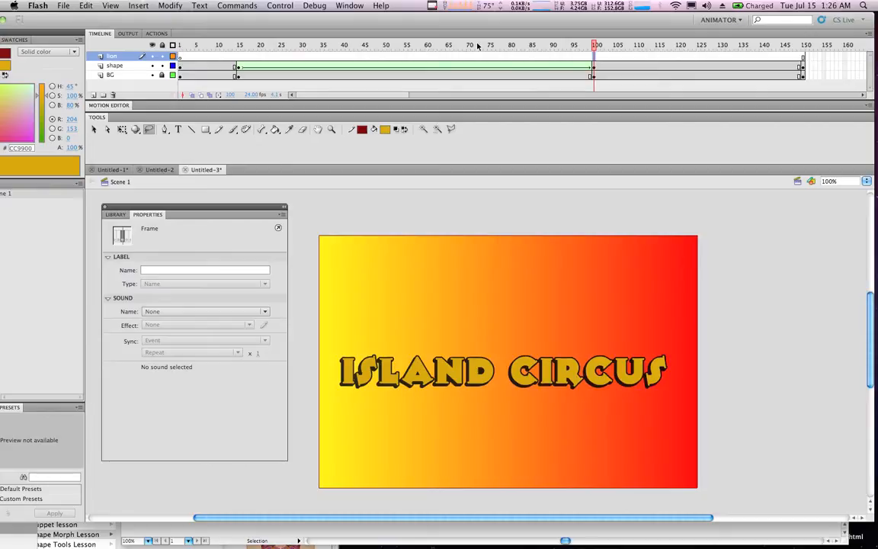
{"action": "left_click", "coordinate": [594, 58]}
{"action": "key", "text": "super+shift+v"}
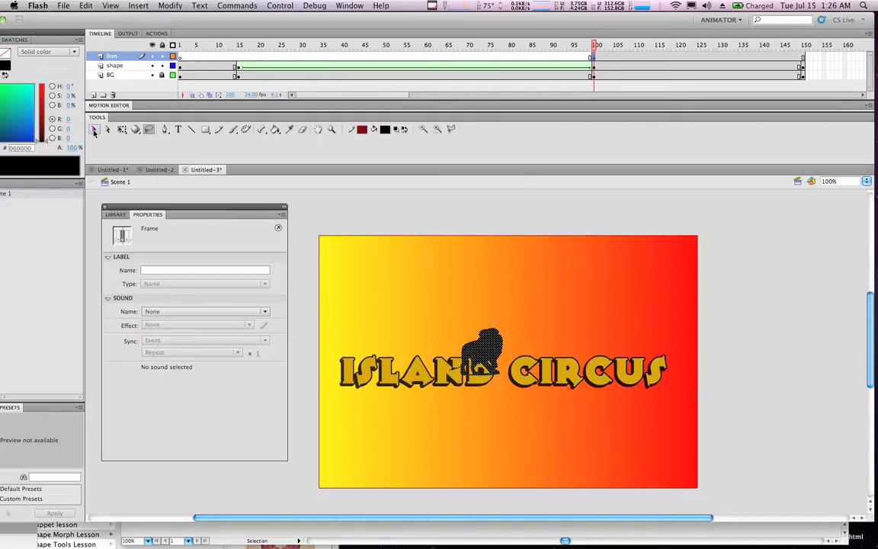
{"action": "key", "text": "v"}
{"action": "left_click_drag", "start_coordinate": [491, 346], "coordinate": [503, 443]}
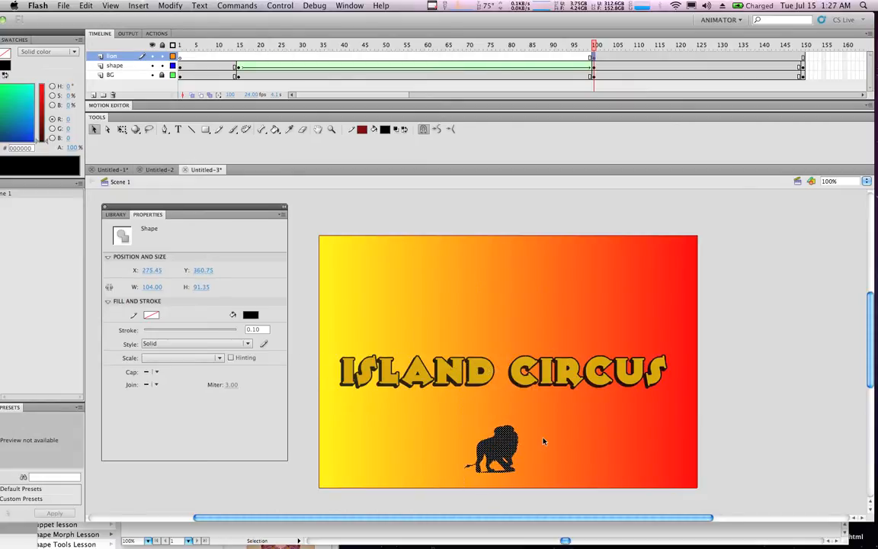
Convert the pasted lion shape to a Graphic symbol named Lion.
{"action": "right_click", "coordinate": [507, 452]}
{"action": "mouse_move", "coordinate": [576, 539]}
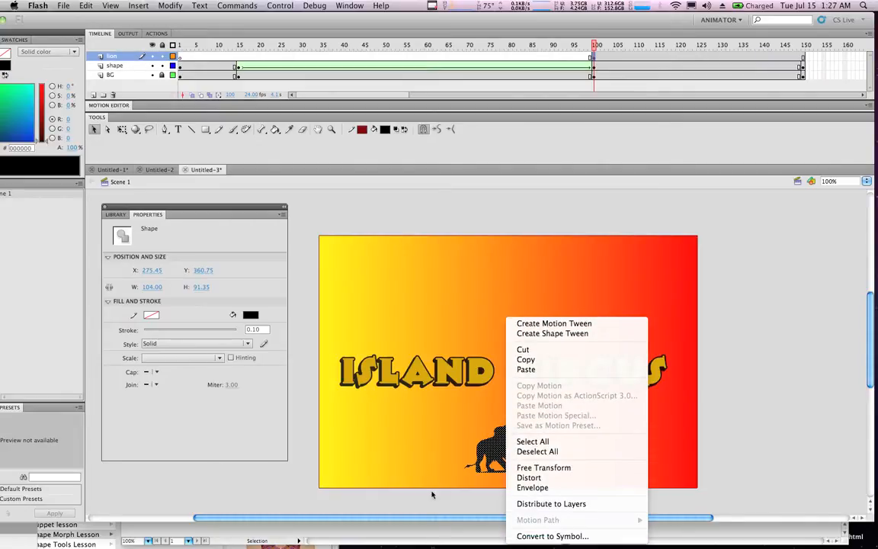
{"action": "key", "text": "Escape"}
{"action": "right_click", "coordinate": [505, 444]}
{"action": "mouse_move", "coordinate": [536, 544]}
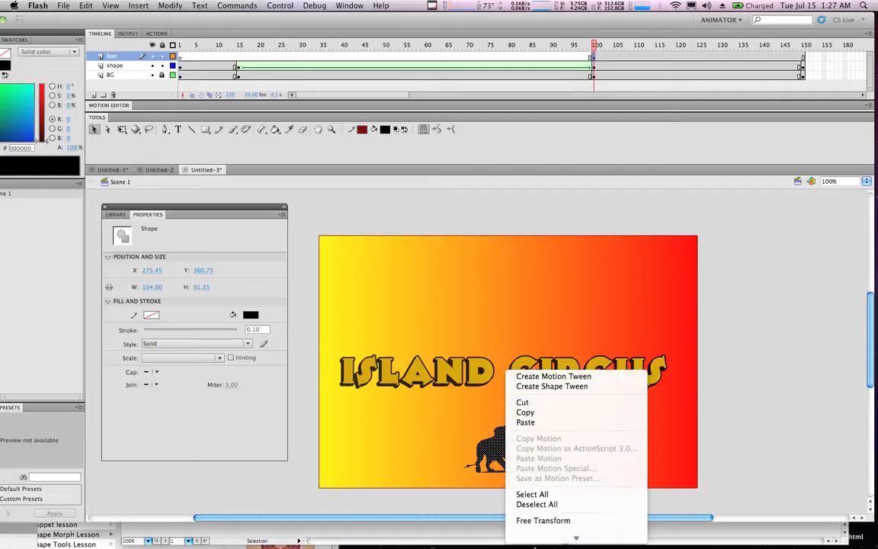
{"action": "left_click", "coordinate": [543, 536]}
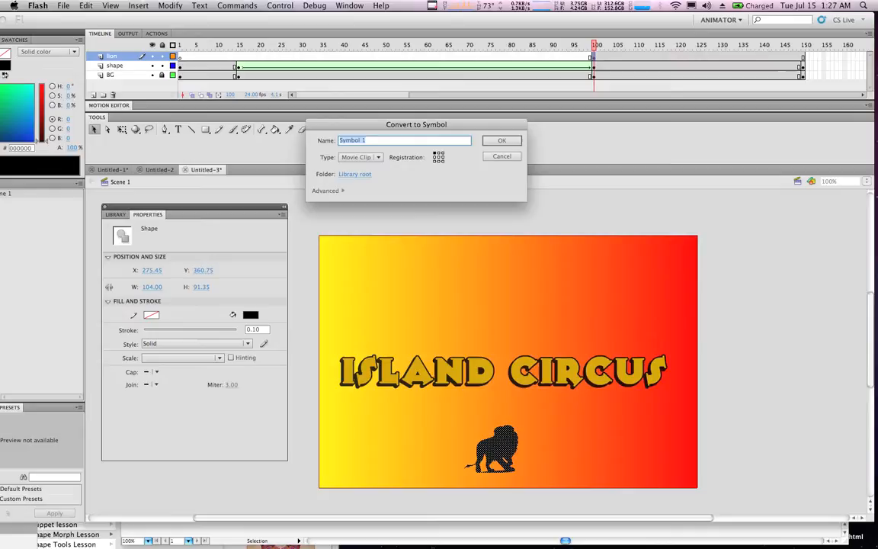
{"action": "type", "text": "Lion"}
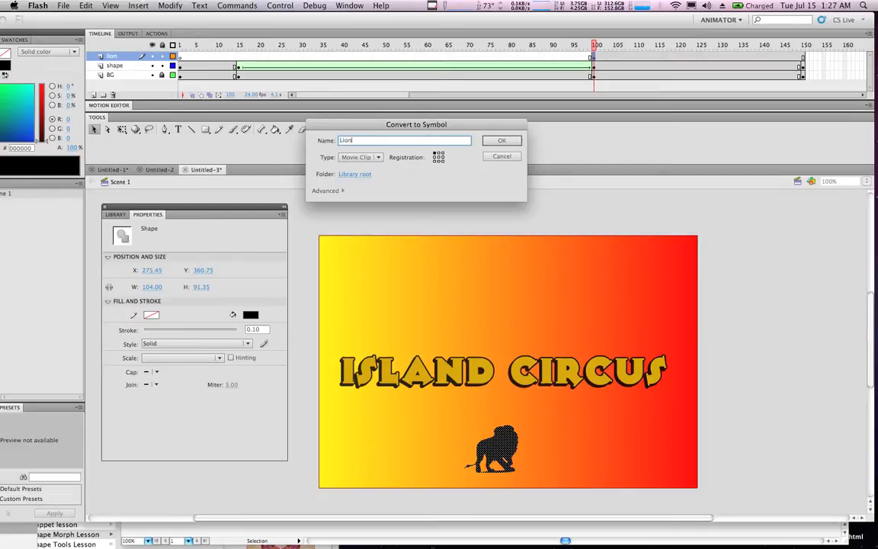
{"action": "left_click", "coordinate": [378, 158]}
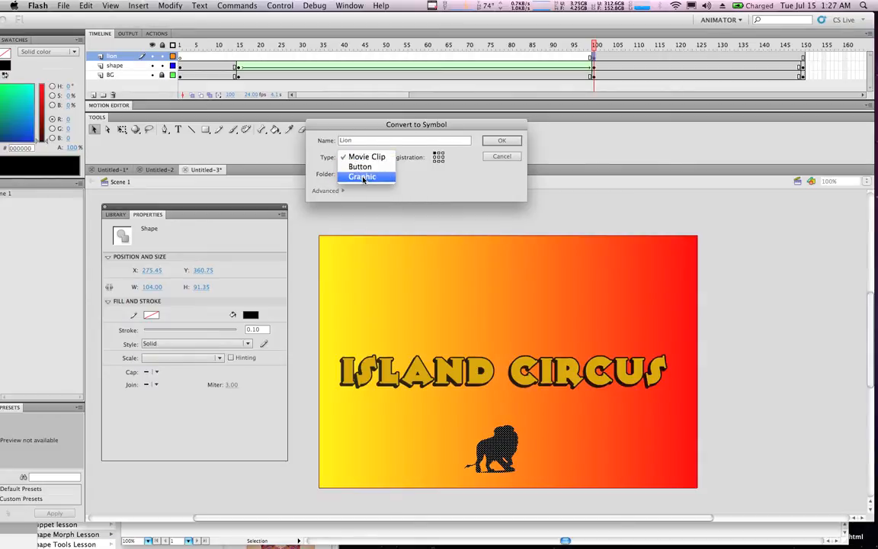
{"action": "left_click", "coordinate": [370, 176]}
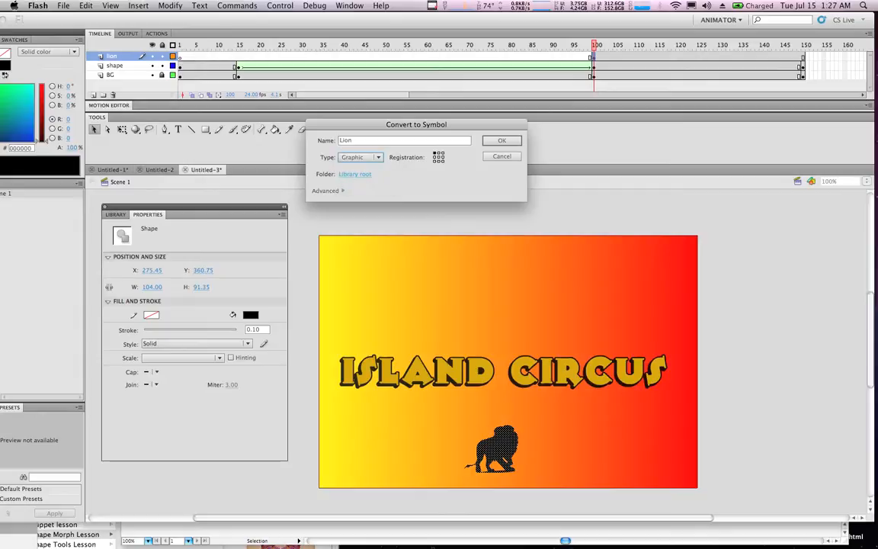
{"action": "left_click", "coordinate": [501, 141]}
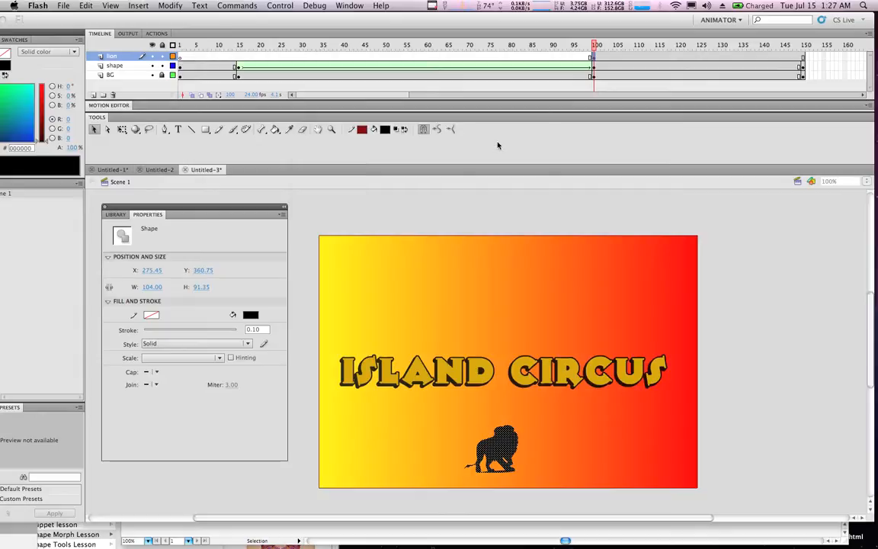
Enlarge the lion with Free Transform to about 212 by 186 px and stand it on top of the word ISLAND.
{"action": "left_click_drag", "start_coordinate": [512, 450], "coordinate": [509, 451]}
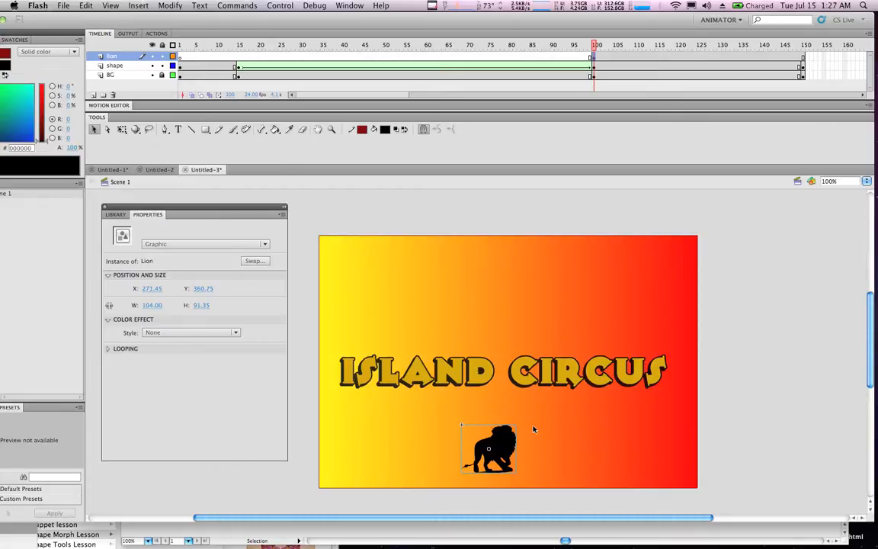
{"action": "left_click", "coordinate": [122, 130]}
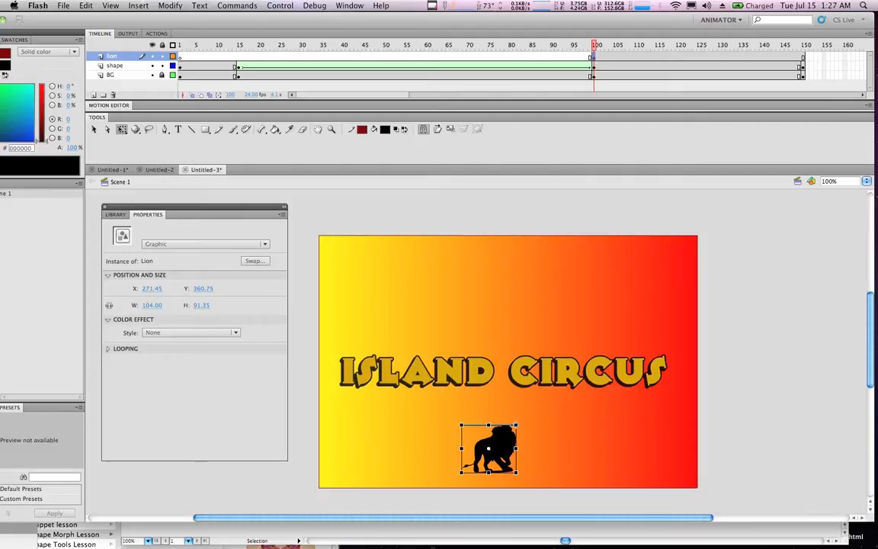
{"action": "left_click_drag", "start_coordinate": [517, 424], "coordinate": [546, 386]}
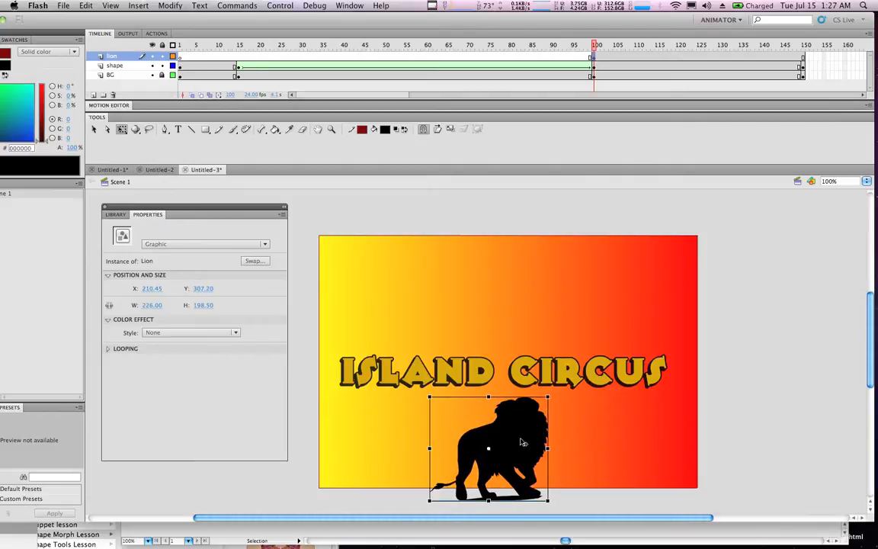
{"action": "left_click_drag", "start_coordinate": [513, 458], "coordinate": [507, 451]}
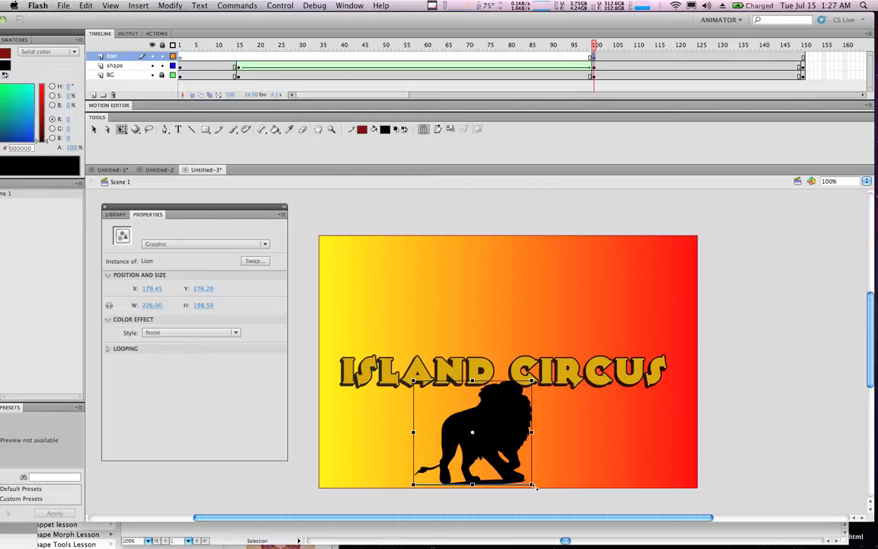
{"action": "left_click_drag", "start_coordinate": [531, 484], "coordinate": [527, 482]}
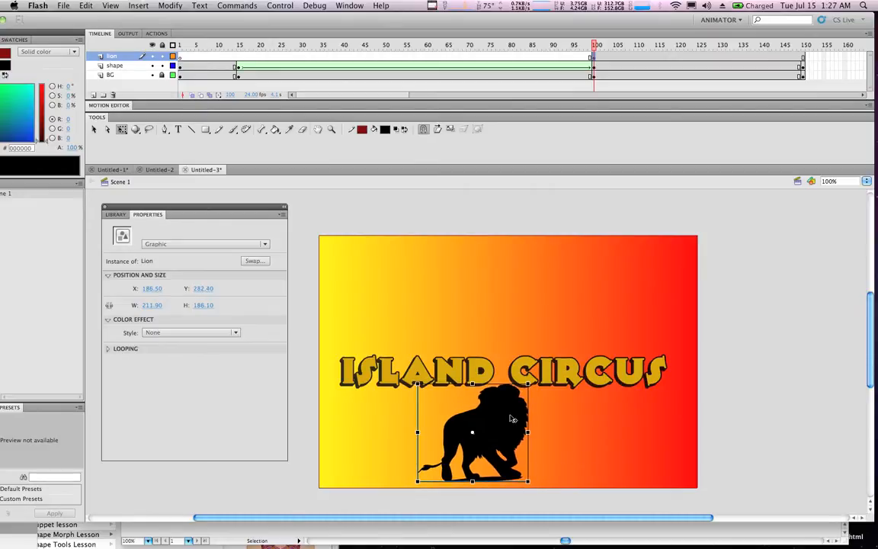
{"action": "left_click", "coordinate": [617, 428]}
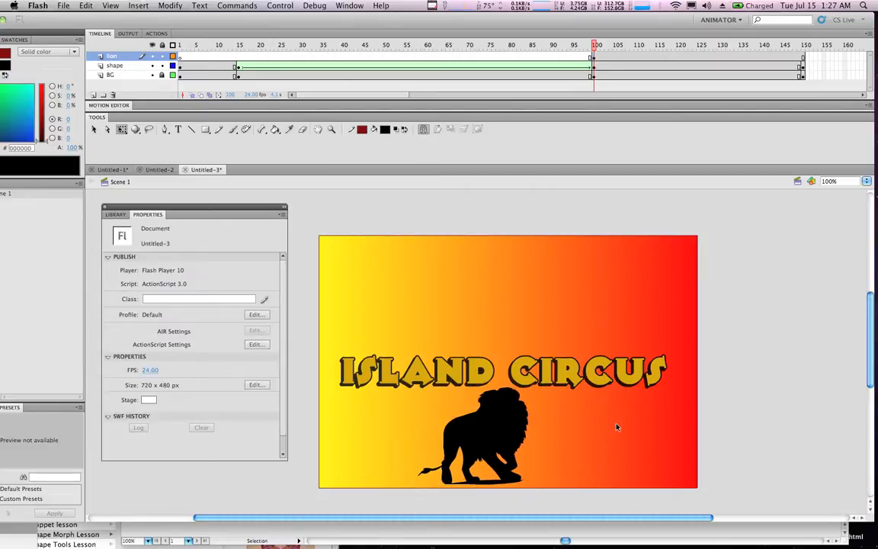
{"action": "left_click_drag", "start_coordinate": [488, 436], "coordinate": [455, 308]}
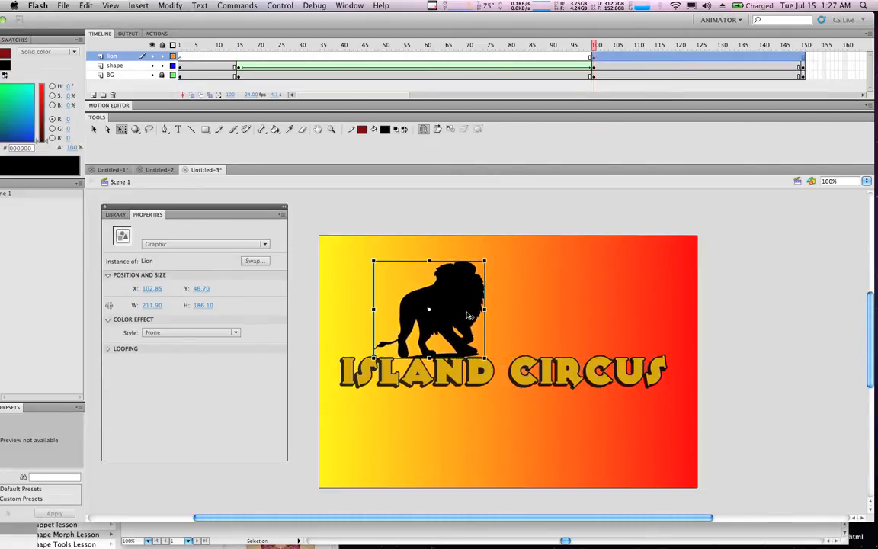
{"action": "left_click", "coordinate": [499, 451]}
Give the lion at frame 100 an Alpha color effect of 0%.
{"action": "mouse_move", "coordinate": [593, 45]}
{"action": "left_mouse_down"}
{"action": "mouse_move", "coordinate": [667, 46]}
{"action": "mouse_move", "coordinate": [595, 47]}
{"action": "left_mouse_up"}
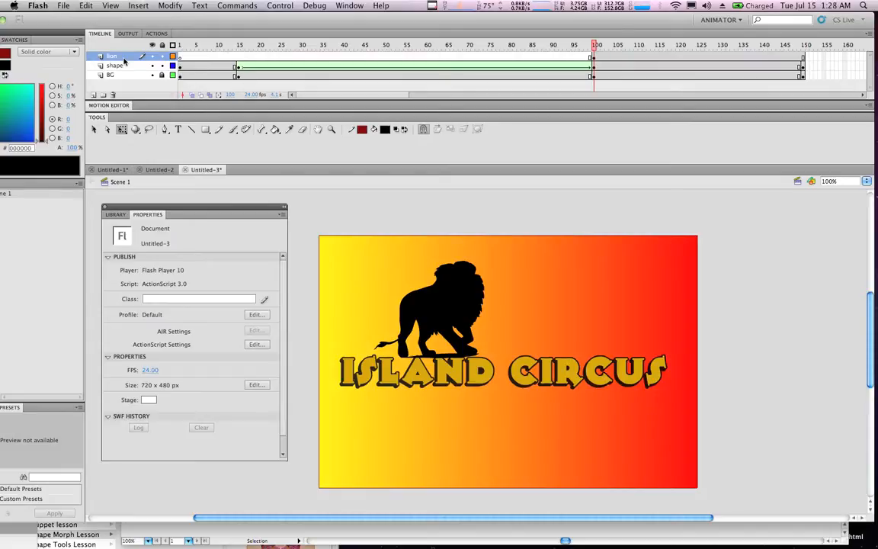
{"action": "left_click", "coordinate": [536, 56]}
{"action": "left_click", "coordinate": [541, 325]}
{"action": "left_click", "coordinate": [473, 298]}
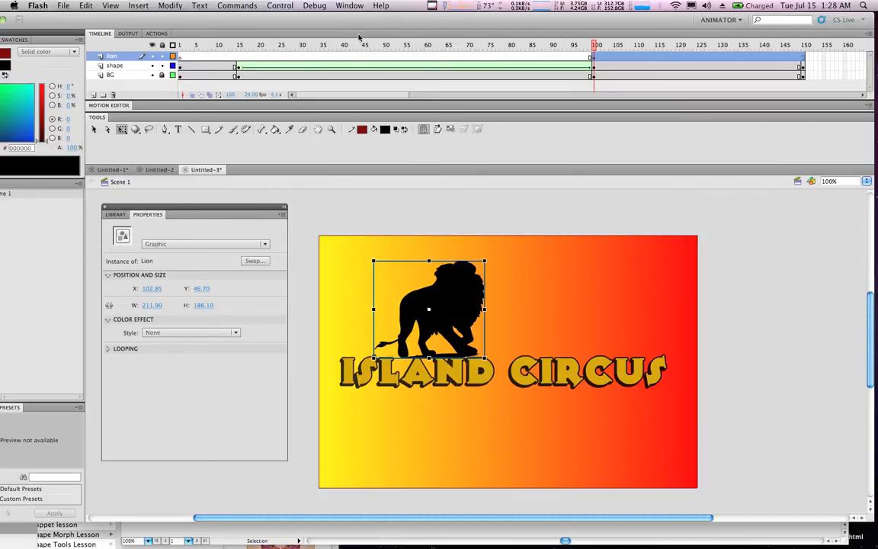
{"action": "left_click", "coordinate": [355, 6]}
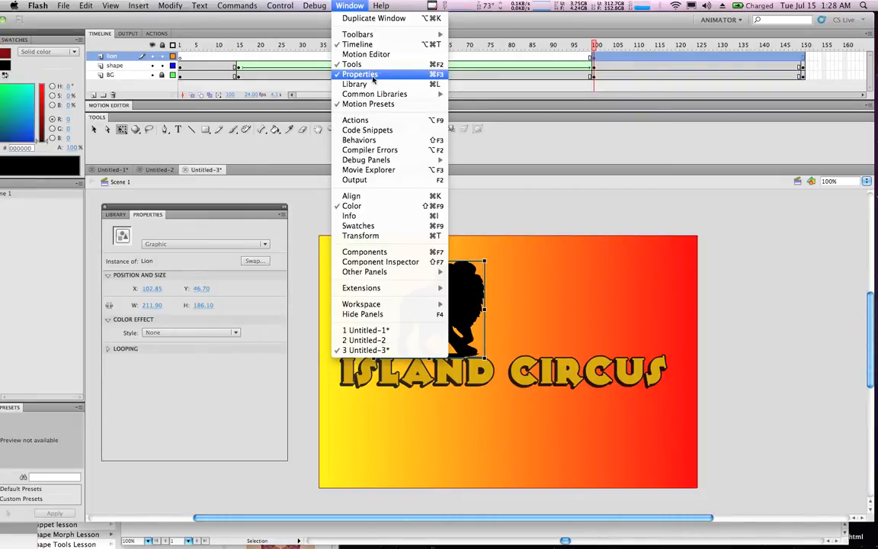
{"action": "left_click", "coordinate": [208, 184]}
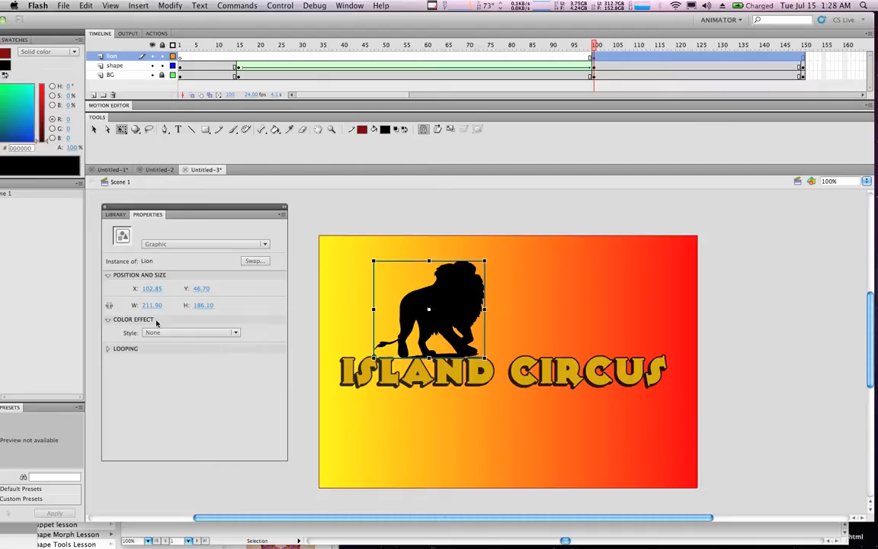
{"action": "left_click", "coordinate": [179, 333]}
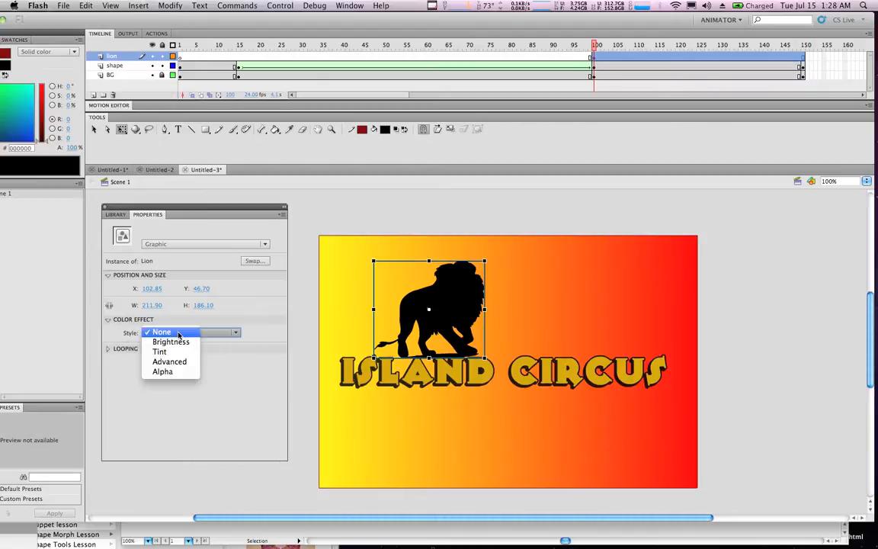
{"action": "left_click", "coordinate": [177, 372]}
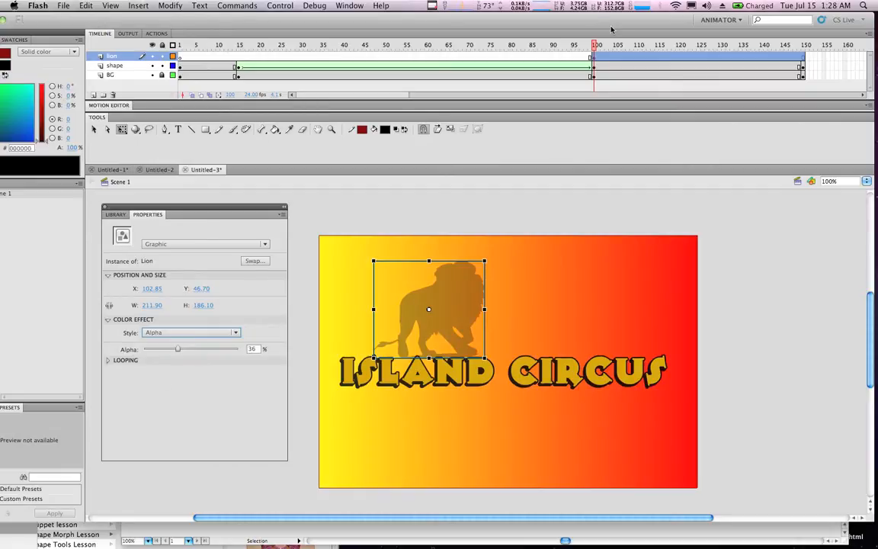
{"action": "left_click_drag", "start_coordinate": [632, 26], "coordinate": [620, 26]}
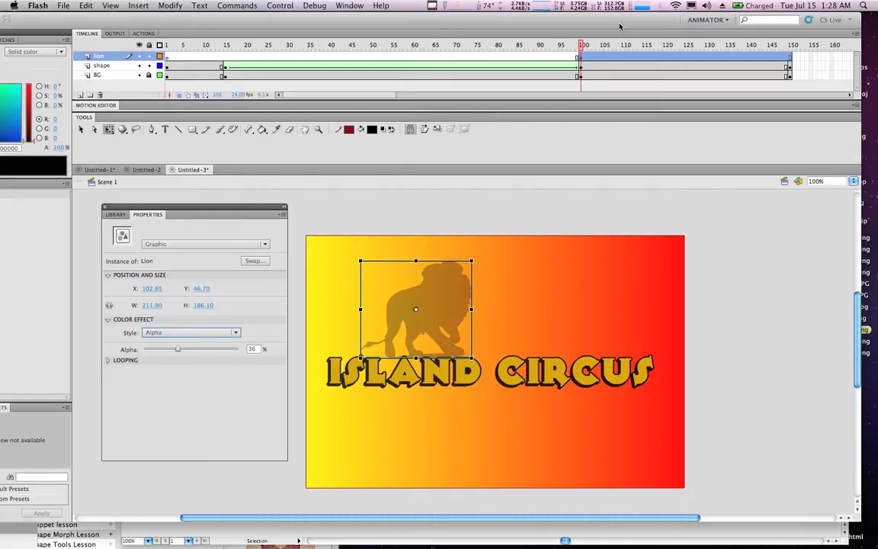
{"action": "left_click_drag", "start_coordinate": [177, 348], "coordinate": [141, 352]}
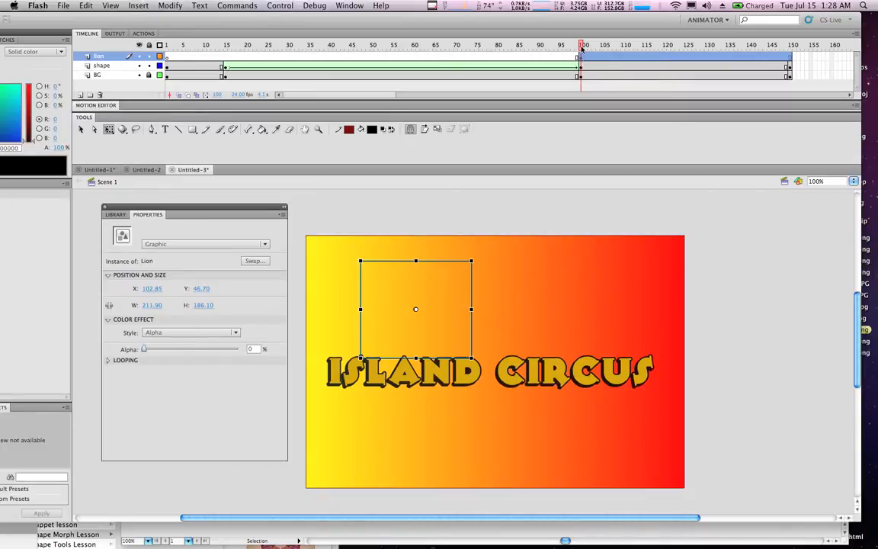
Insert a keyframe at frame 121 on the lion layer and set the lion's Alpha there to 100%.
{"action": "left_click_drag", "start_coordinate": [584, 46], "coordinate": [690, 58]}
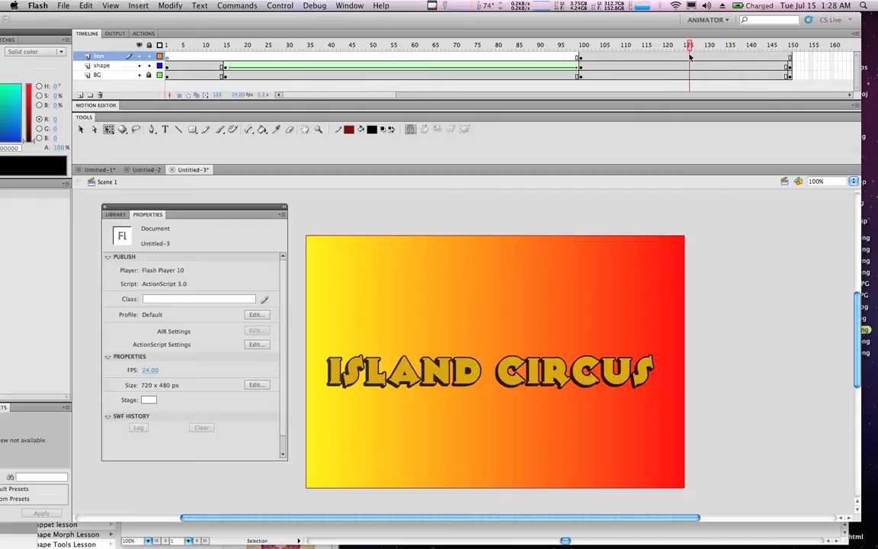
{"action": "left_click", "coordinate": [670, 58]}
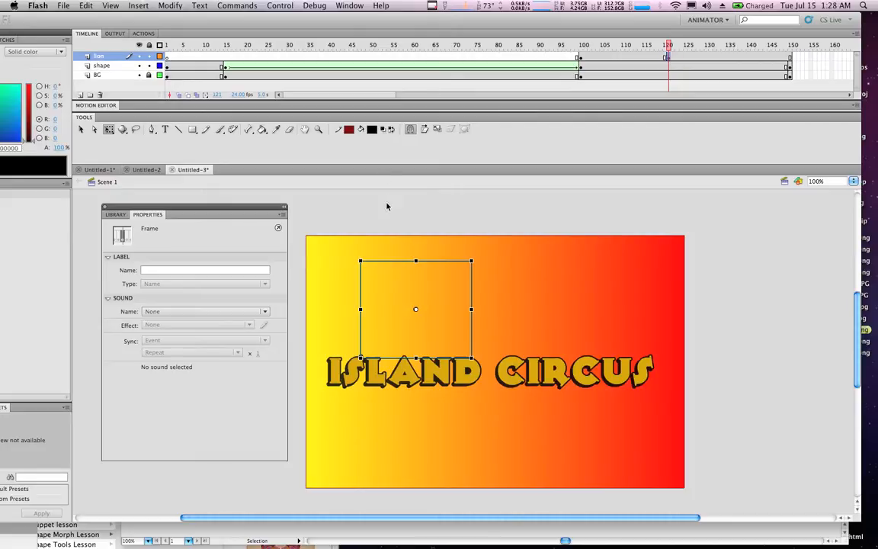
{"action": "left_click", "coordinate": [434, 328]}
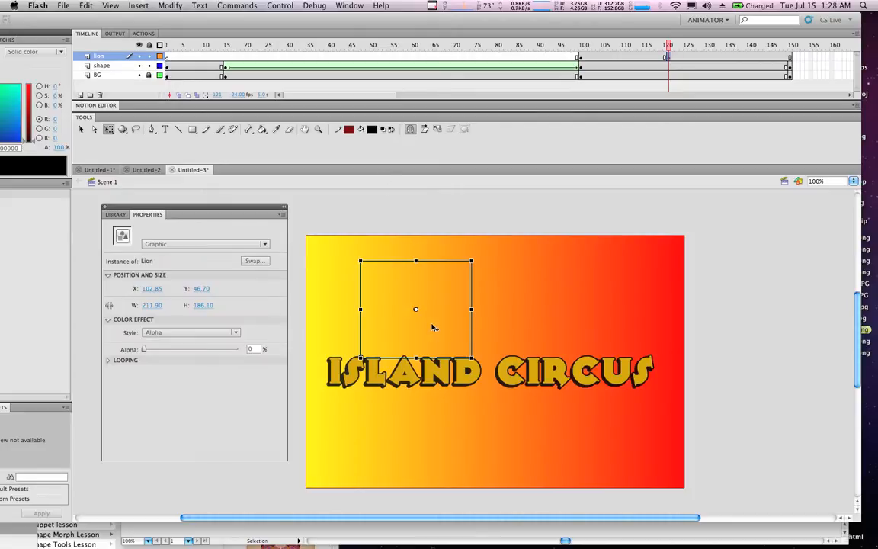
{"action": "left_click_drag", "start_coordinate": [144, 349], "coordinate": [246, 352]}
{"action": "key", "text": "q"}
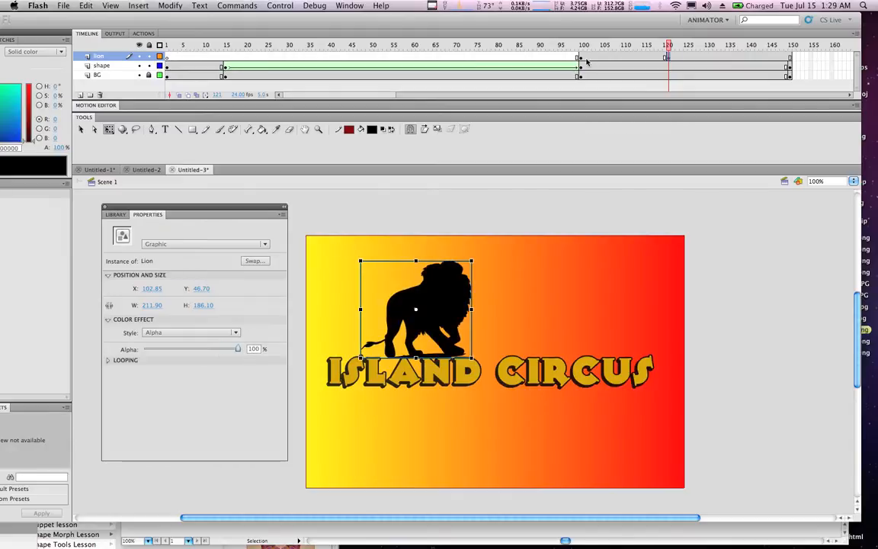
Bring the timeline back into view and scrub from frame 100 to 121 to check the lion's two keyframes.
{"action": "left_click_drag", "start_coordinate": [656, 35], "coordinate": [624, 48]}
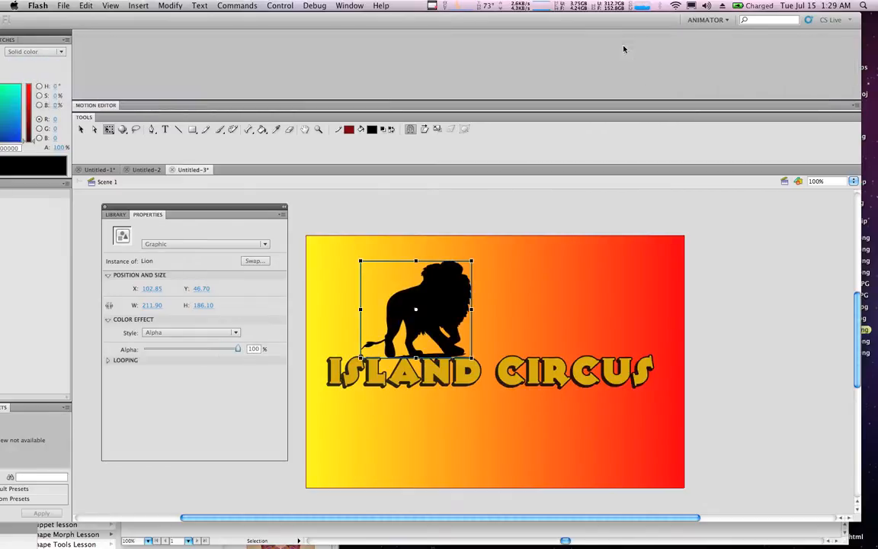
{"action": "left_click_drag", "start_coordinate": [302, 41], "coordinate": [449, 45]}
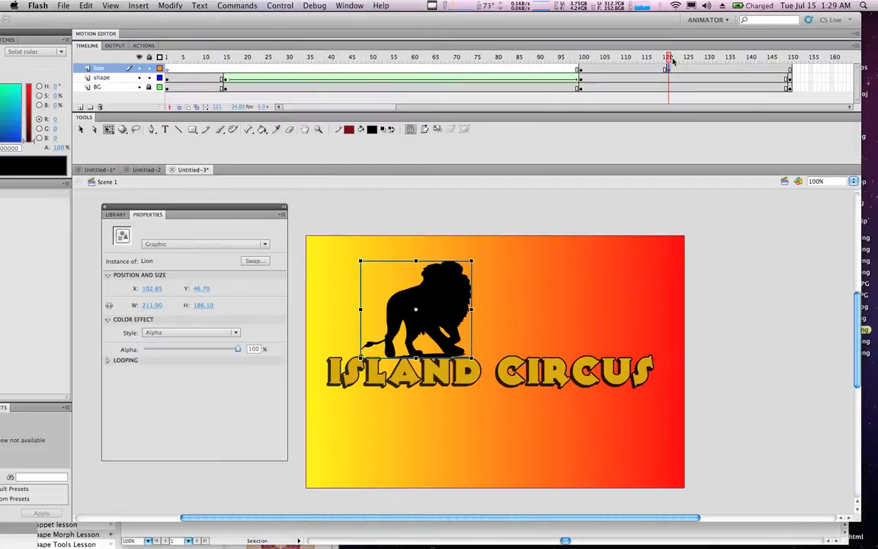
{"action": "left_click", "coordinate": [581, 58]}
{"action": "left_click_drag", "start_coordinate": [583, 57], "coordinate": [669, 58]}
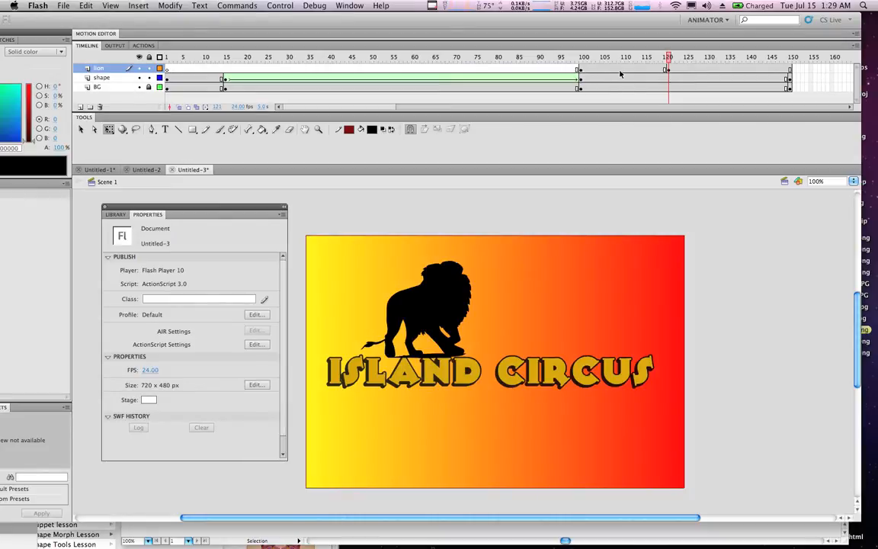
Create a classic tween on the lion layer between the keyframes at frames 100 and 121.
{"action": "left_click", "coordinate": [583, 71]}
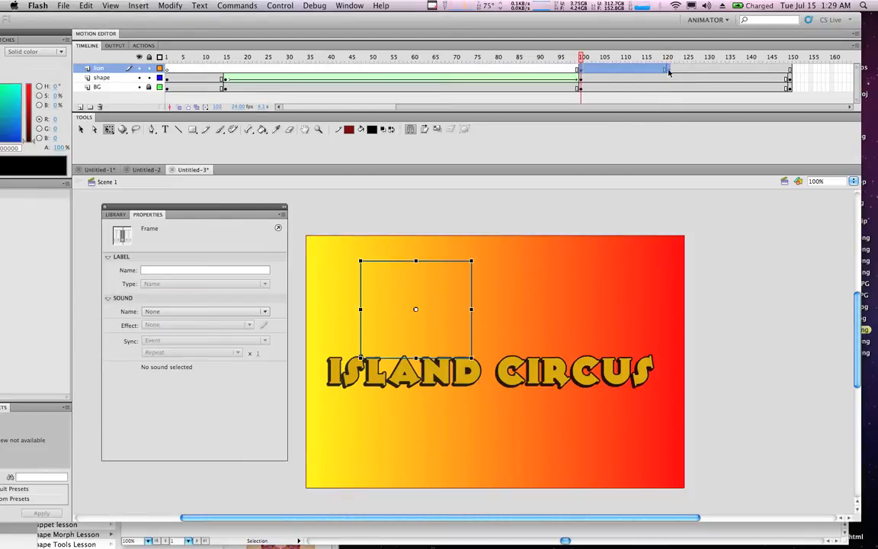
{"action": "left_click", "coordinate": [668, 70], "text": "shift"}
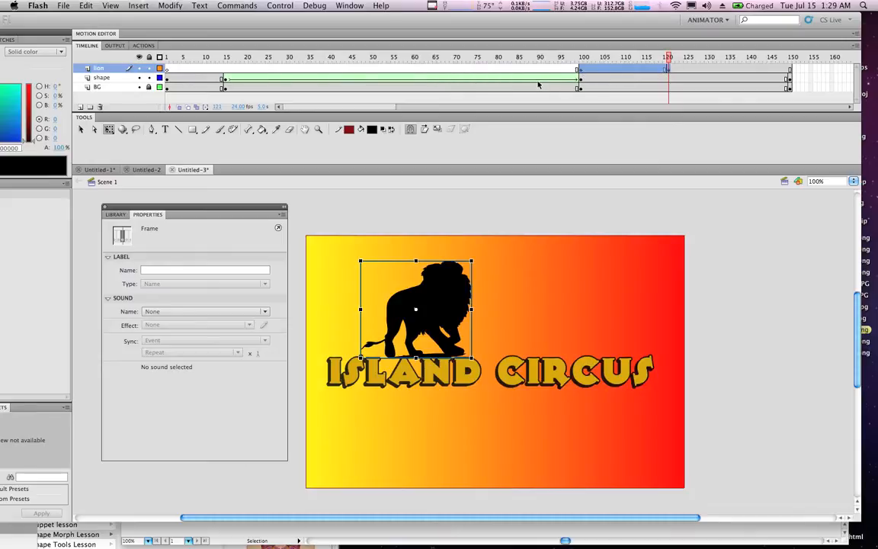
{"action": "left_click", "coordinate": [582, 71]}
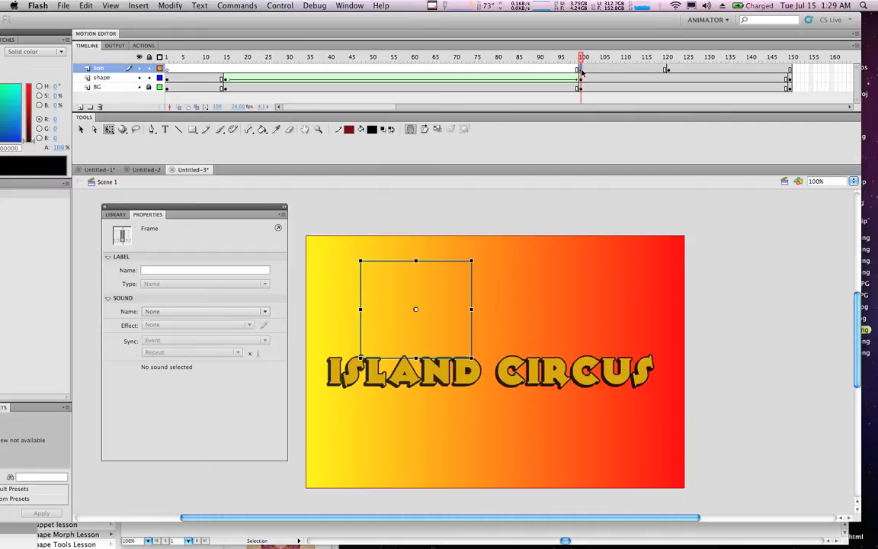
{"action": "left_click", "coordinate": [668, 70], "text": "shift"}
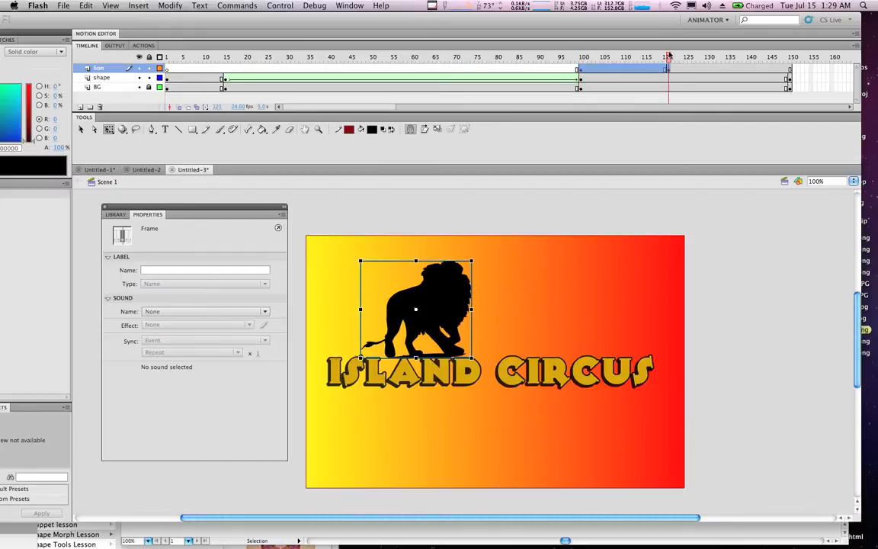
{"action": "right_click", "coordinate": [618, 70]}
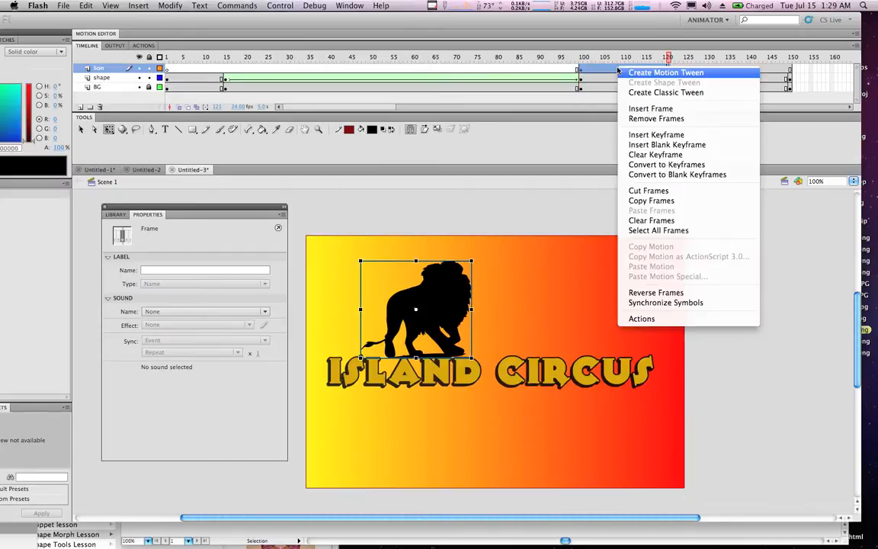
{"action": "left_click", "coordinate": [654, 93]}
{"action": "left_click_drag", "start_coordinate": [644, 58], "coordinate": [793, 64]}
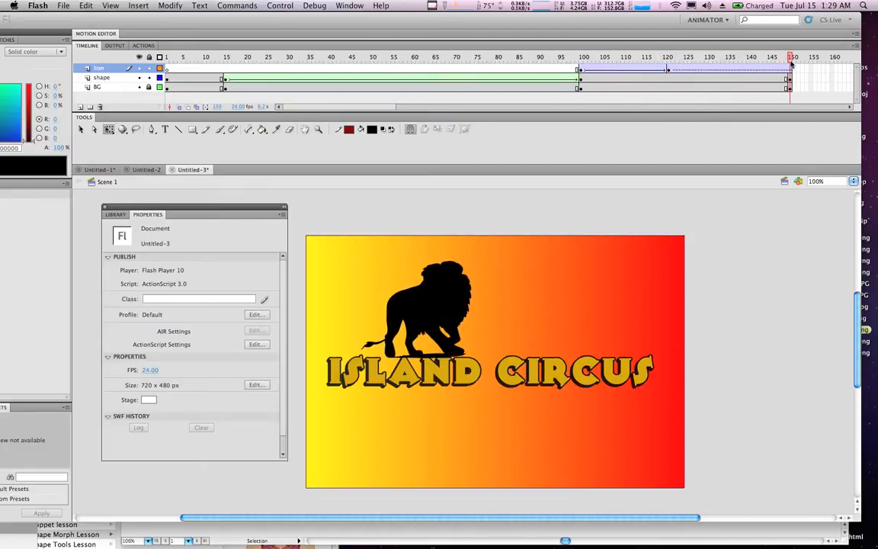
Copy the lion layer's keyframe at frame 121 and paste it at frame 150.
{"action": "left_click", "coordinate": [666, 69]}
{"action": "right_click", "coordinate": [668, 68]}
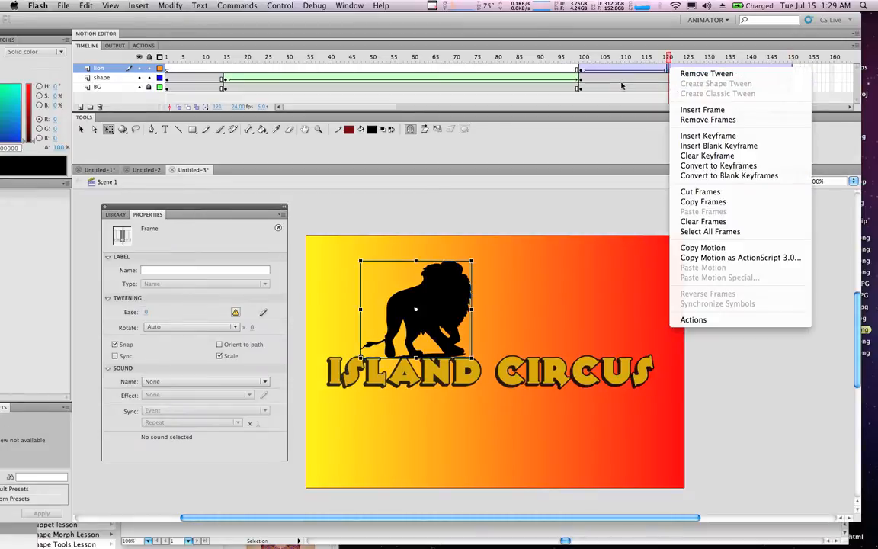
{"action": "left_click", "coordinate": [652, 77]}
{"action": "right_click", "coordinate": [670, 70]}
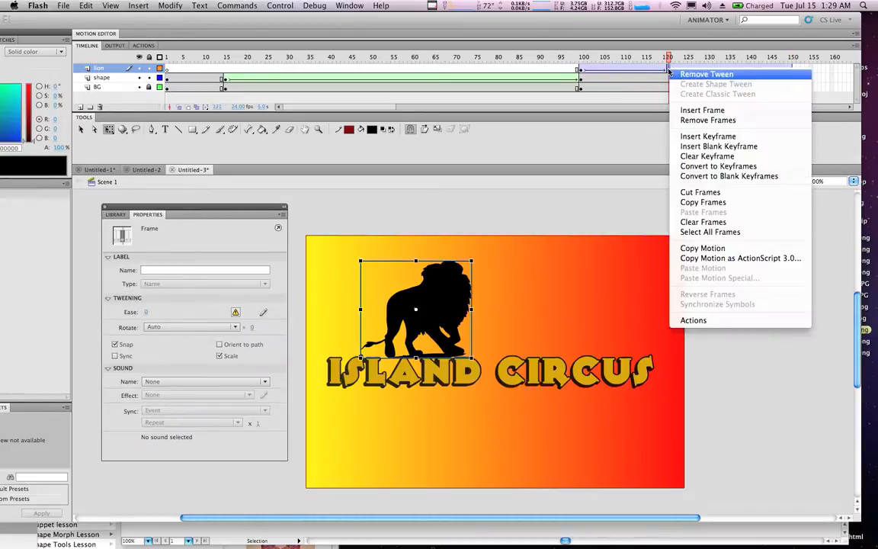
{"action": "left_click", "coordinate": [719, 203]}
{"action": "left_click", "coordinate": [792, 70]}
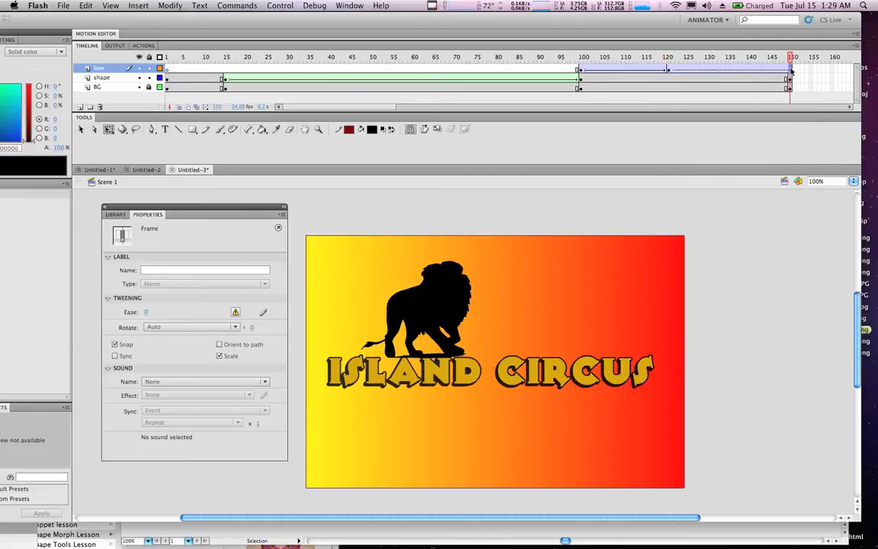
{"action": "right_click", "coordinate": [790, 69]}
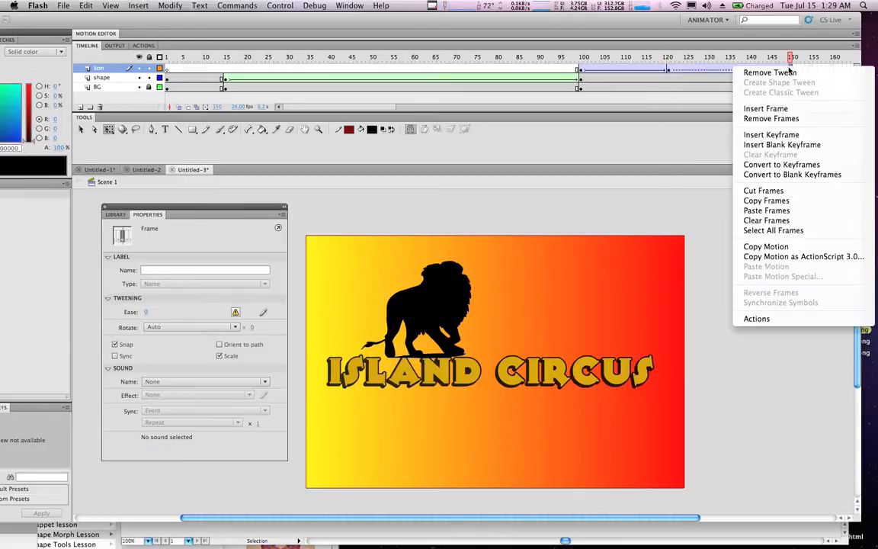
{"action": "left_click", "coordinate": [781, 214]}
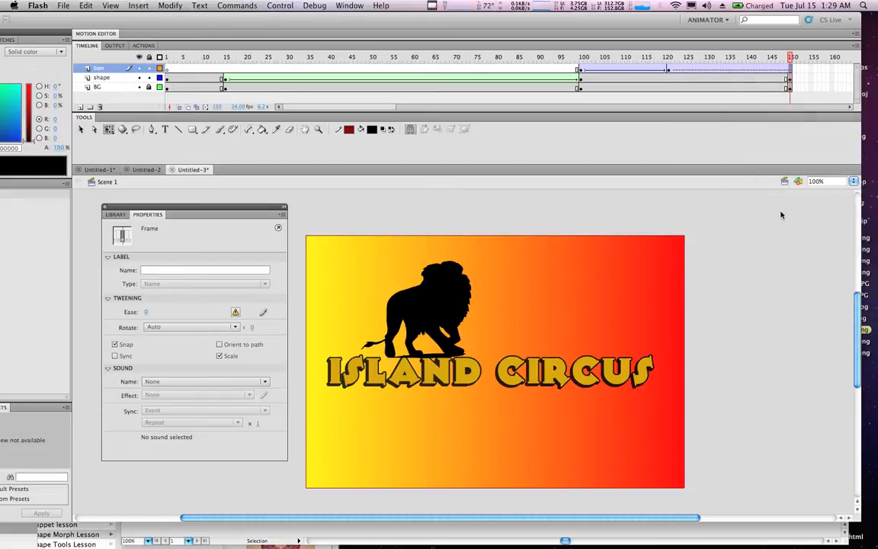
Remove the tween between frames 121 and 150 on the lion layer.
{"action": "left_click", "coordinate": [667, 69]}
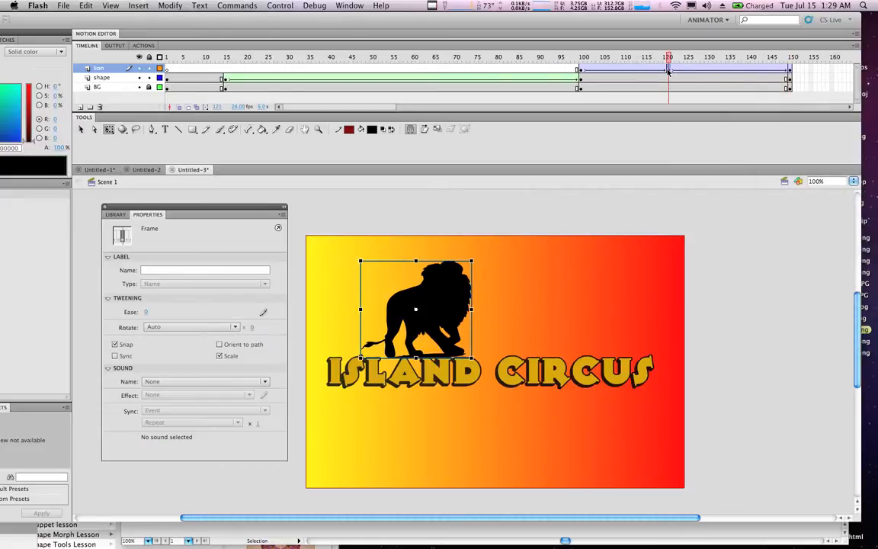
{"action": "left_click", "coordinate": [790, 69]}
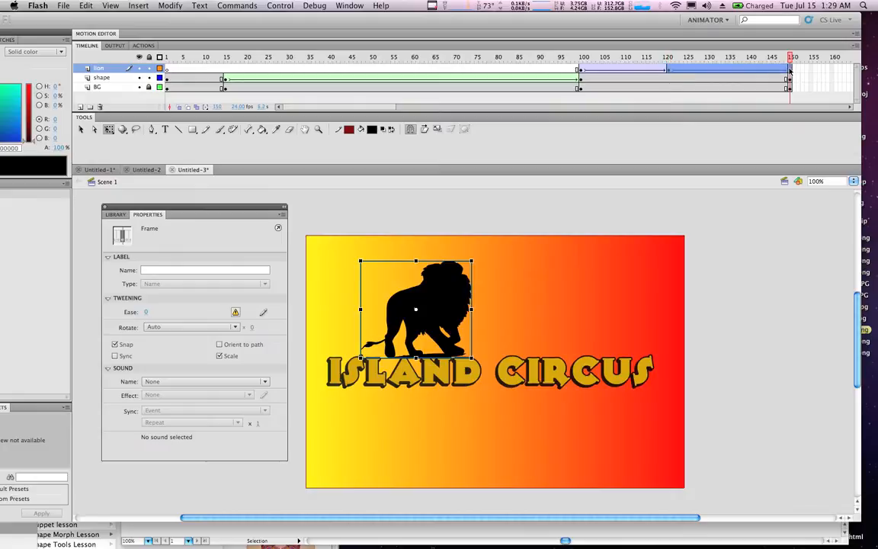
{"action": "right_click", "coordinate": [686, 69]}
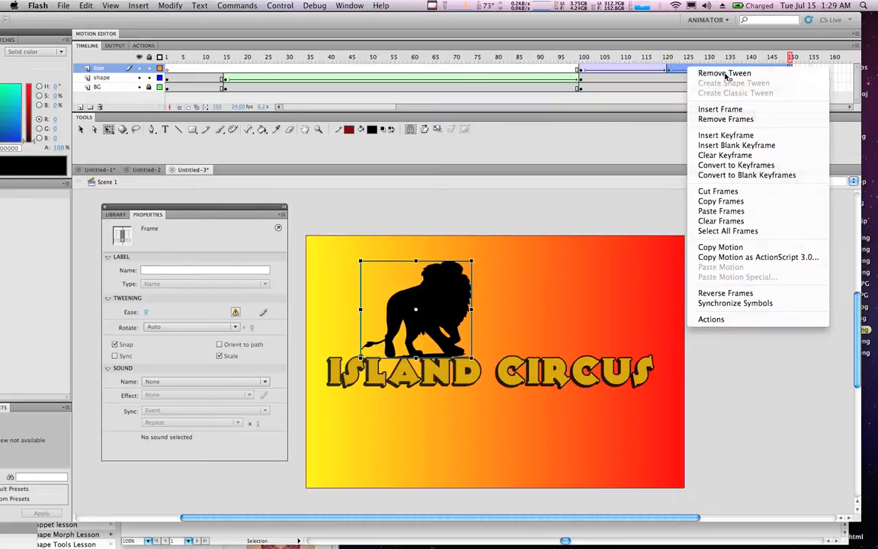
{"action": "left_click", "coordinate": [724, 73]}
Rewind to frame 1, test the movie in Flash Professional to watch the finished animation, and close the preview.
{"action": "left_click_drag", "start_coordinate": [774, 61], "coordinate": [118, 34]}
{"action": "left_click", "coordinate": [282, 6]}
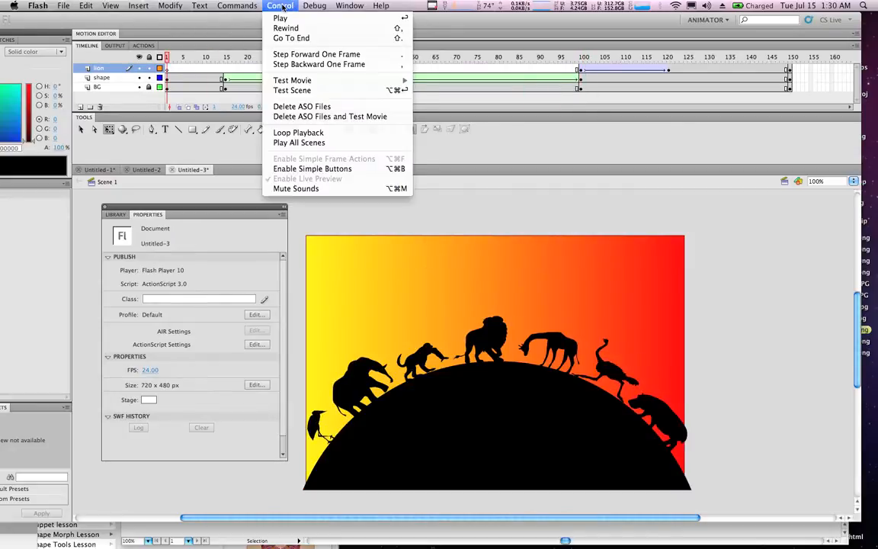
{"action": "left_click", "coordinate": [286, 27]}
{"action": "left_click", "coordinate": [267, 6]}
{"action": "mouse_move", "coordinate": [305, 79]}
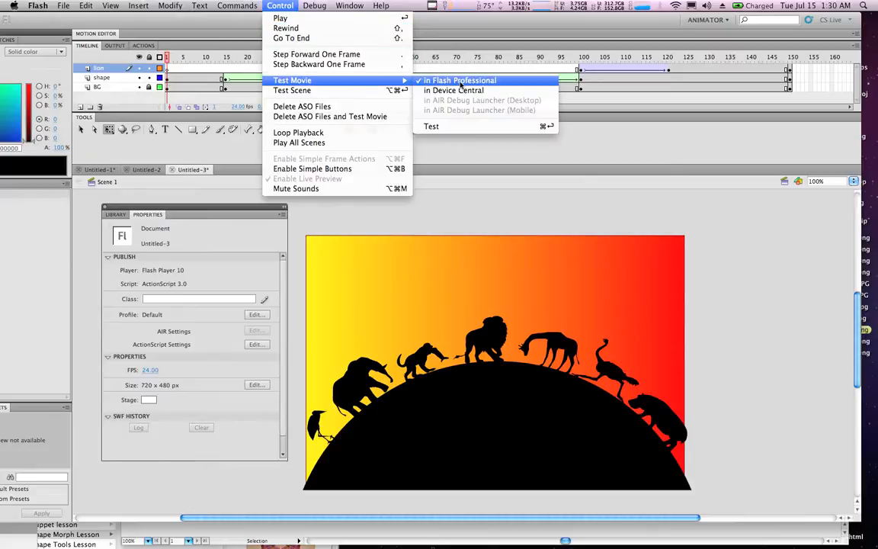
{"action": "left_click", "coordinate": [461, 81]}
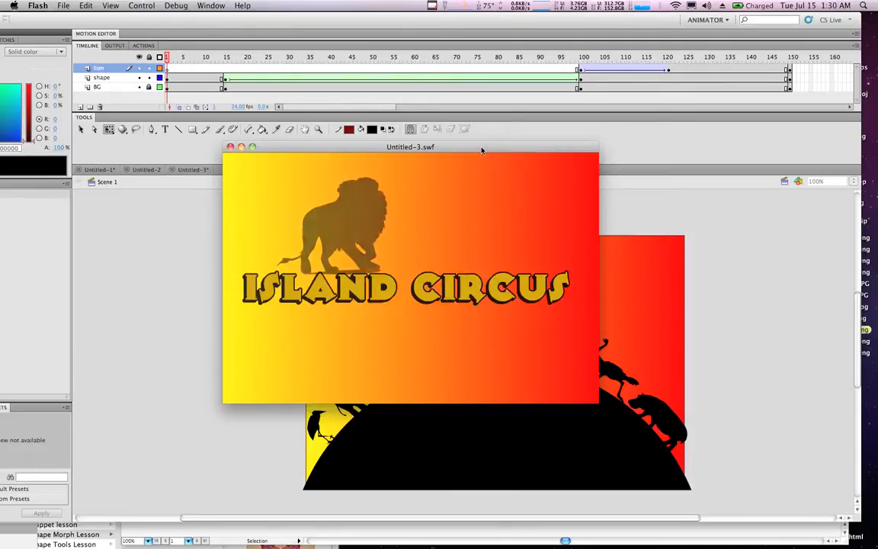
{"action": "key", "text": "super+w"}
{"action": "left_click", "coordinate": [431, 6]}
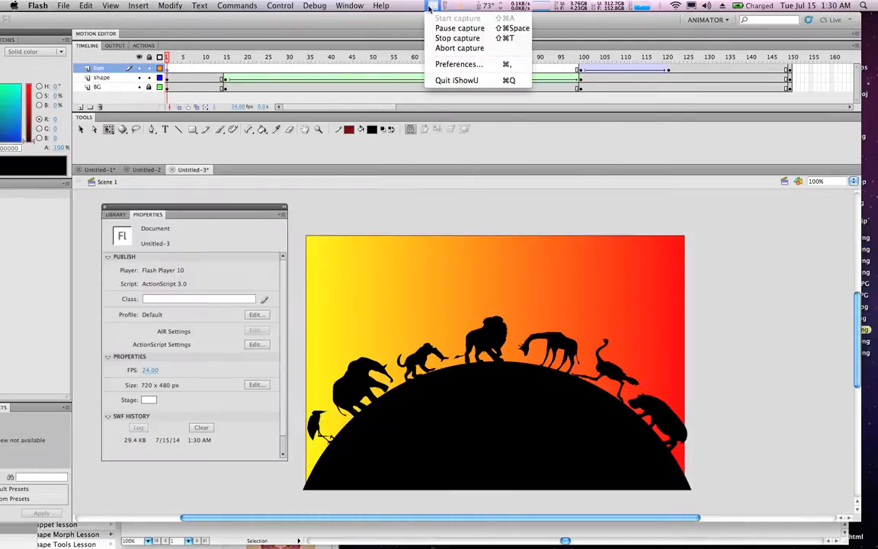